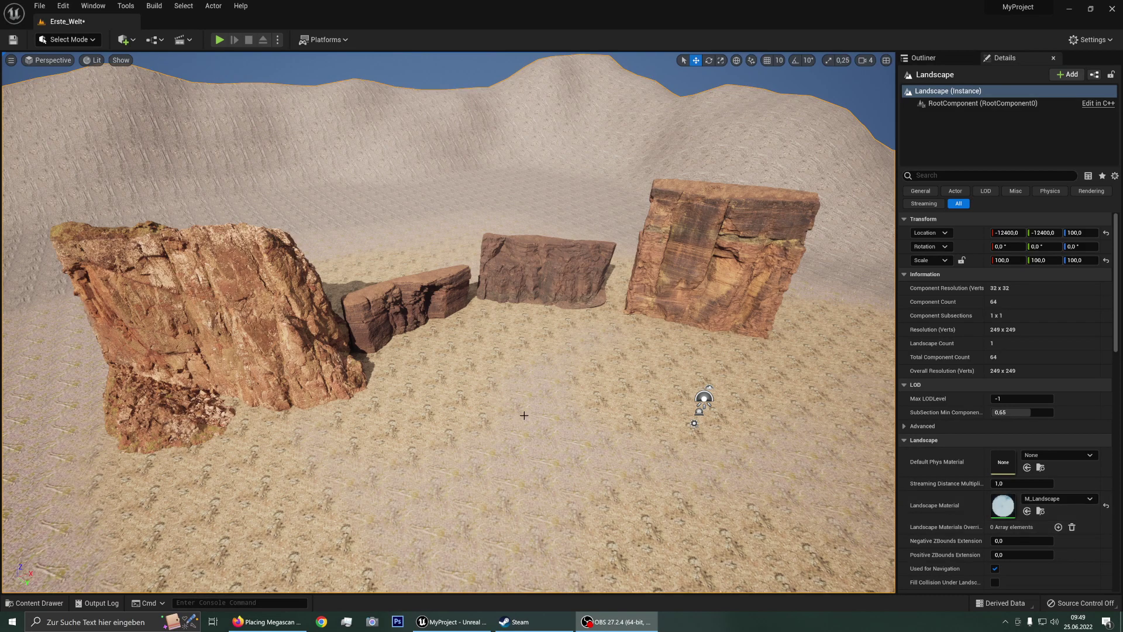
Fly the viewport in close to the desert cliff rocks
{"action": "key", "text": "Right"}
{"action": "key", "text": "Down"}
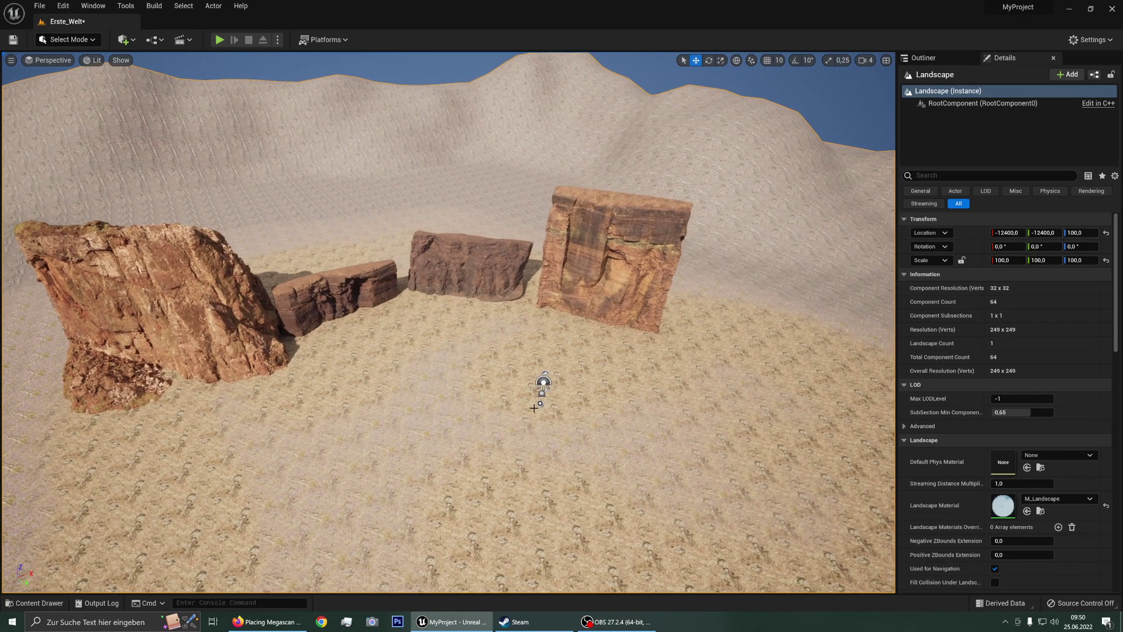
{"action": "right_click_drag", "start_coordinate": [444, 383], "coordinate": [468, 384]}
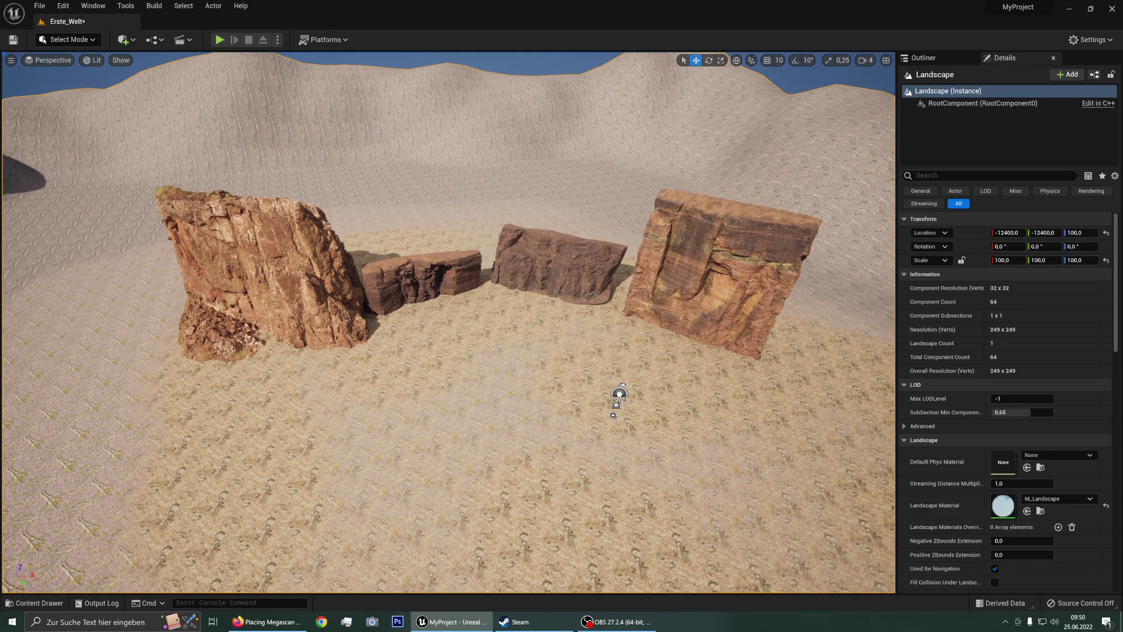
{"action": "mouse_move", "coordinate": [448, 322]}
{"action": "right_mouse_down"}
{"action": "mouse_move", "coordinate": [448, 292]}
{"action": "mouse_move", "coordinate": [374, 293]}
{"action": "right_mouse_up"}
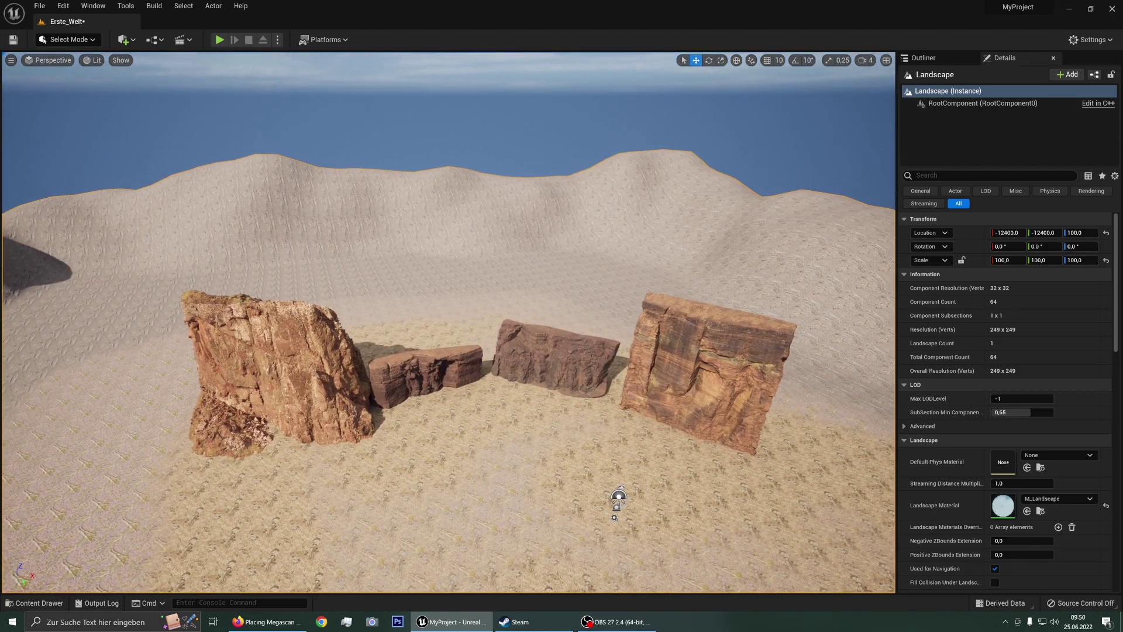
{"action": "mouse_move", "coordinate": [374, 292]}
{"action": "right_mouse_down"}
{"action": "mouse_move", "coordinate": [374, 316]}
{"action": "mouse_move", "coordinate": [351, 316]}
{"action": "right_mouse_up"}
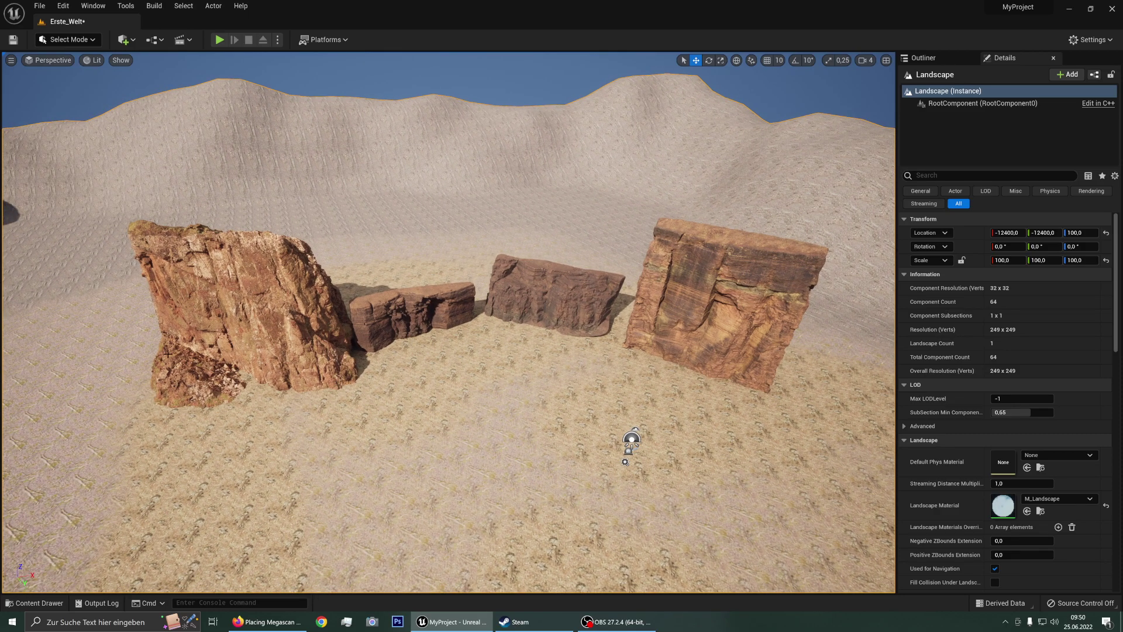
{"action": "right_click_drag", "start_coordinate": [461, 341], "coordinate": [384, 315]}
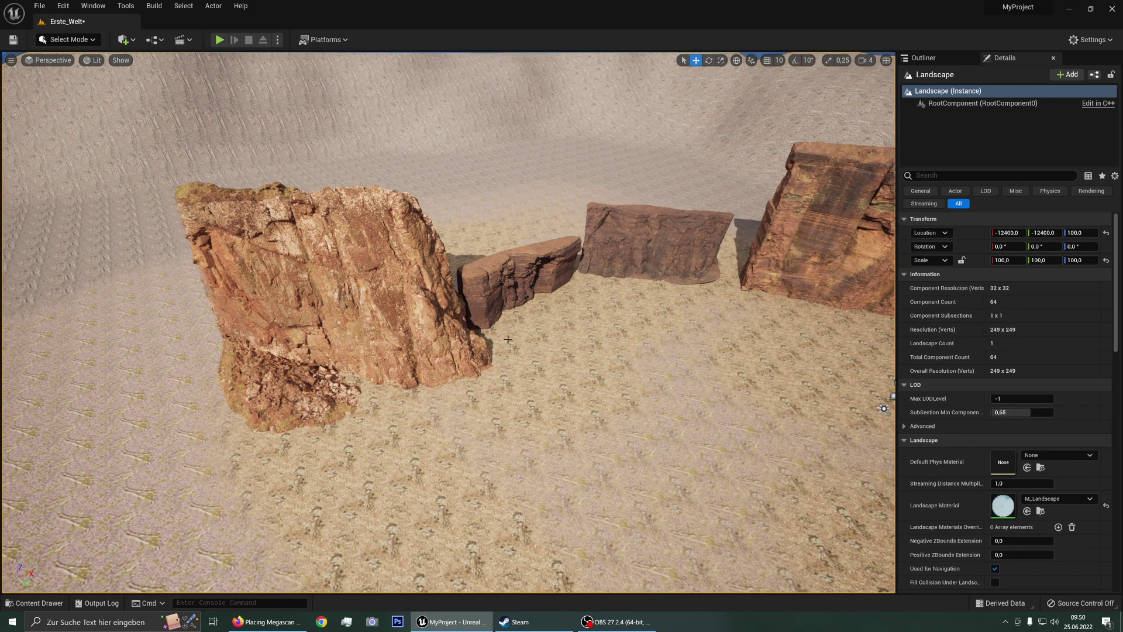
{"action": "right_click_drag", "start_coordinate": [507, 339], "coordinate": [508, 330]}
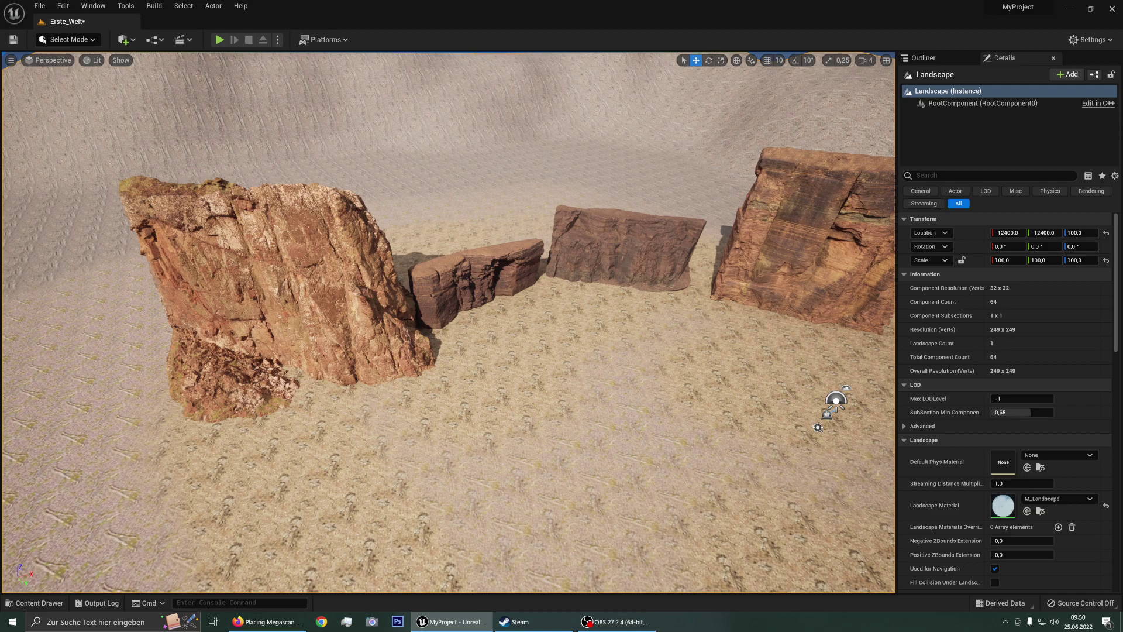
{"action": "right_click_drag", "start_coordinate": [408, 319], "coordinate": [484, 321]}
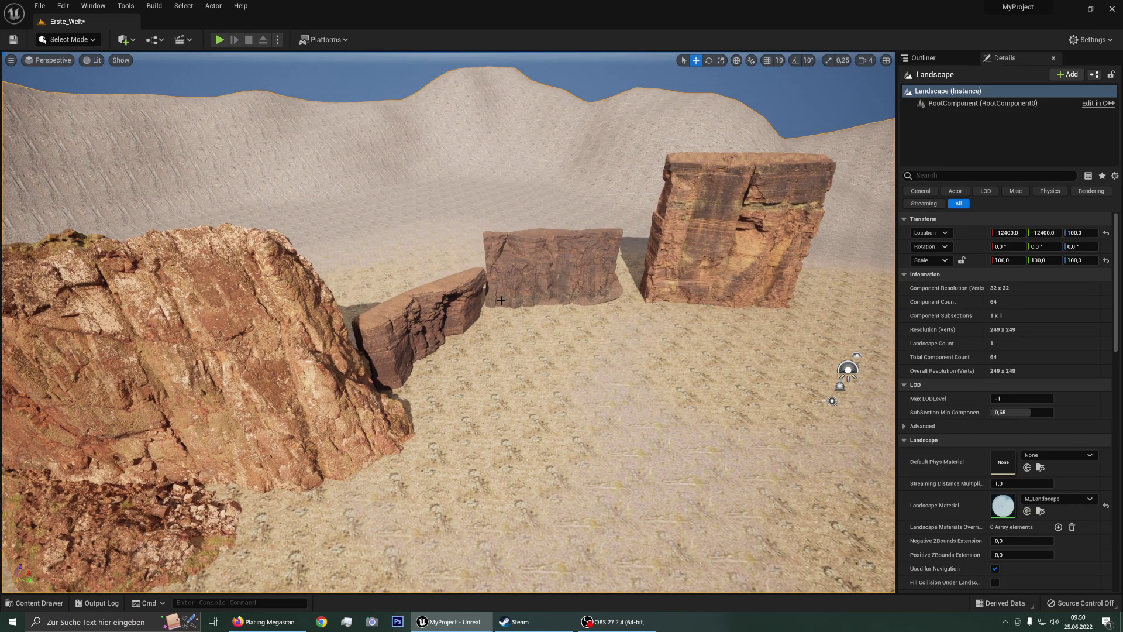
{"action": "right_click_drag", "start_coordinate": [282, 416], "coordinate": [413, 335]}
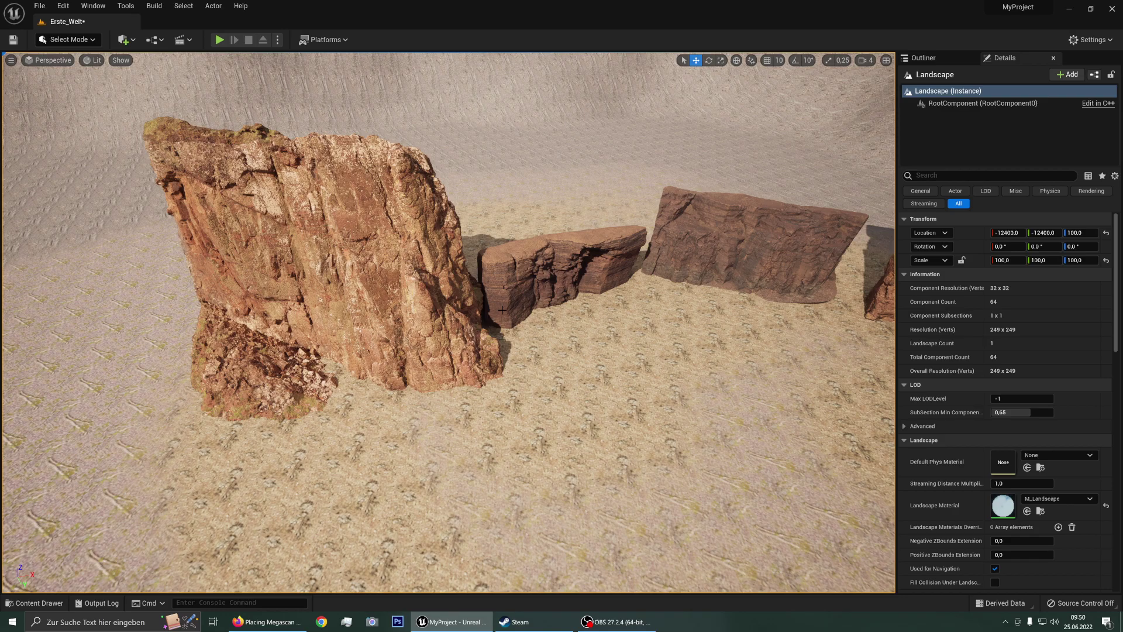
{"action": "mouse_move", "coordinate": [501, 310]}
{"action": "left_mouse_down"}
{"action": "mouse_move", "coordinate": [502, 234]}
{"action": "mouse_move", "coordinate": [591, 211]}
{"action": "mouse_move", "coordinate": [531, 284]}
{"action": "left_mouse_up"}
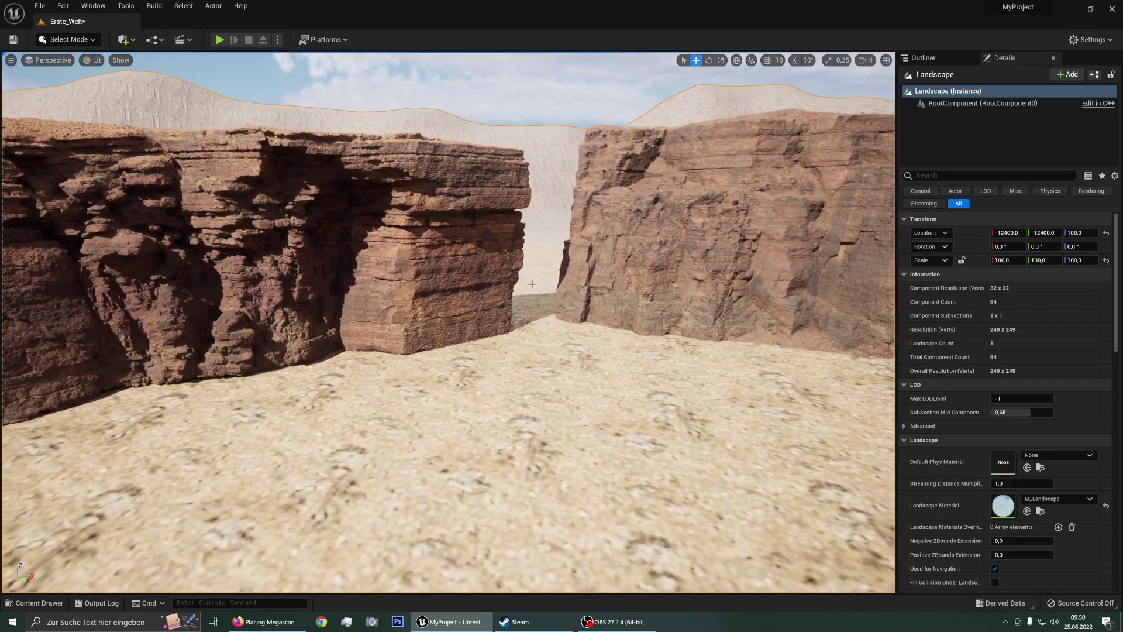
{"action": "right_click_drag", "start_coordinate": [532, 284], "coordinate": [532, 284]}
Browse to the middle cliff's asset and open the MI_Quarry_Cliff_uchoab3fa_8K material instance
{"action": "left_click", "coordinate": [446, 316]}
{"action": "right_click", "coordinate": [445, 316]}
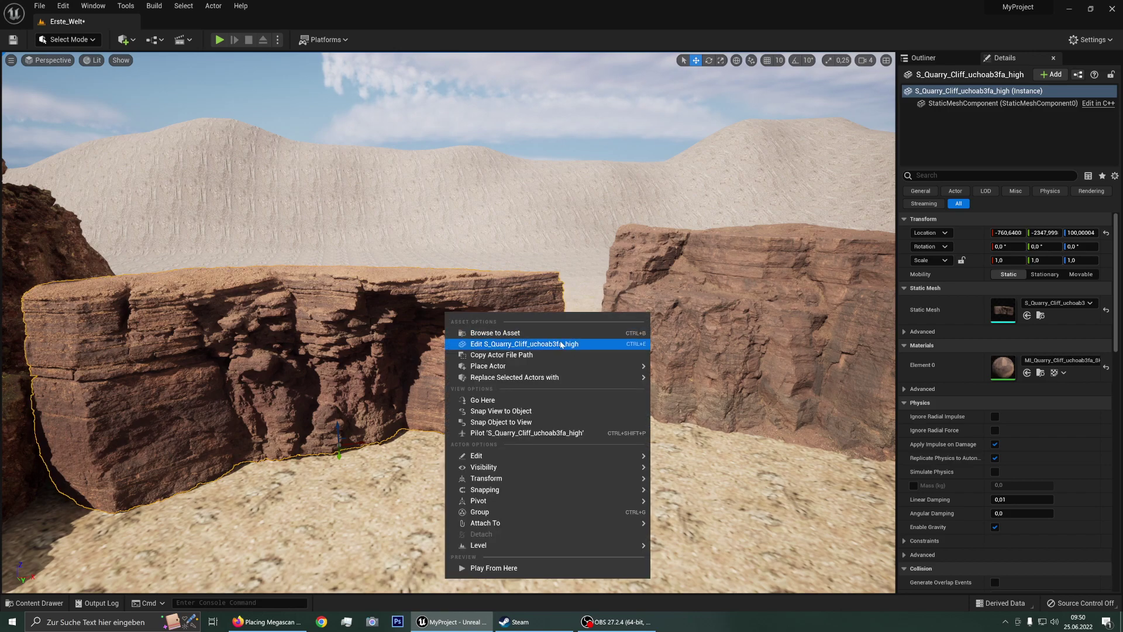
{"action": "left_click", "coordinate": [537, 336]}
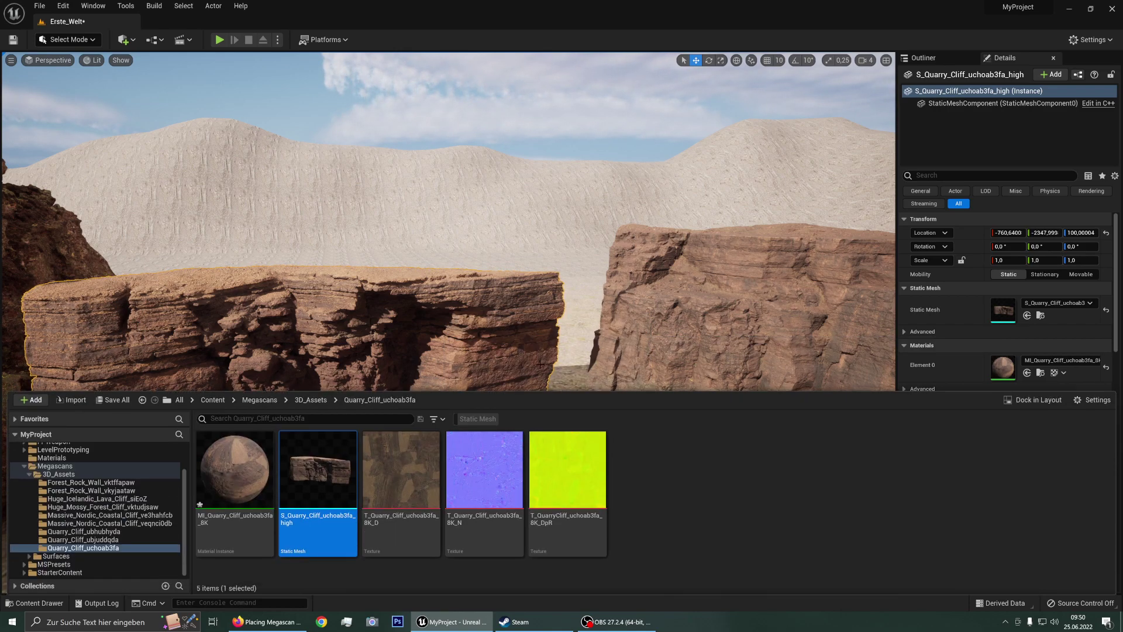
{"action": "mouse_move", "coordinate": [245, 467]}
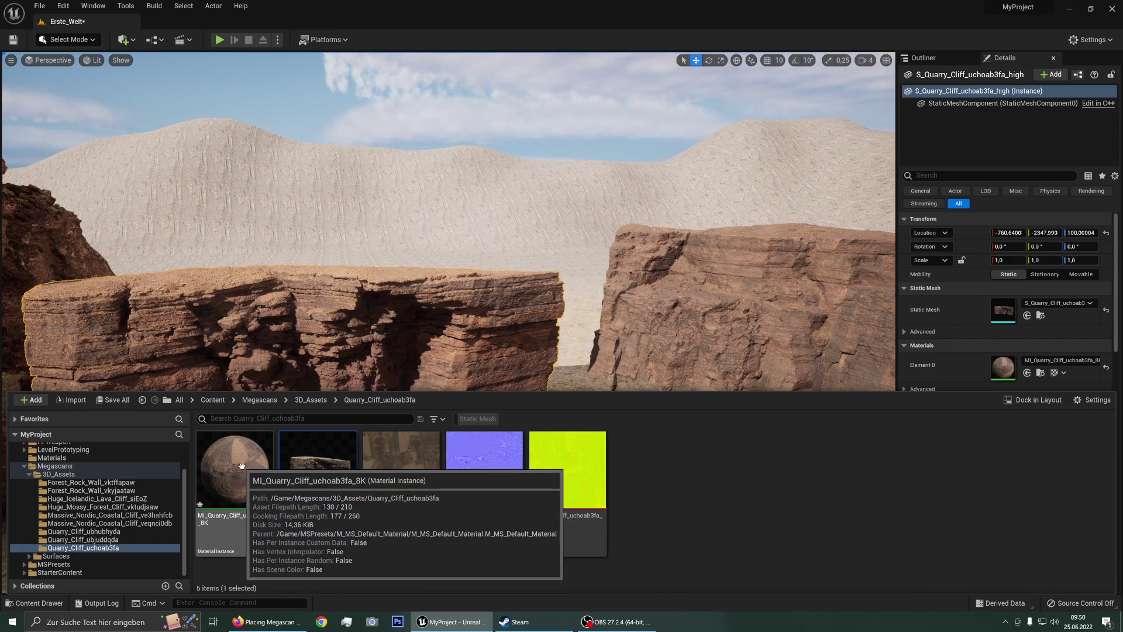
{"action": "double_click", "coordinate": [242, 465]}
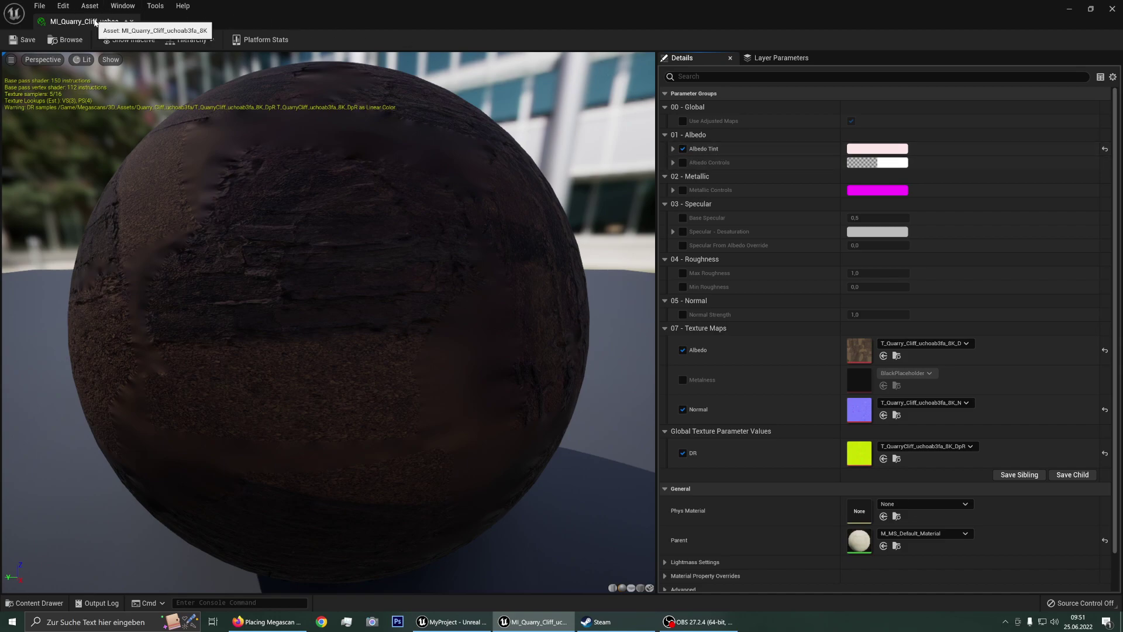
Float the material editor as its own enlarged window beside the level view
{"action": "left_click_drag", "start_coordinate": [94, 21], "coordinate": [756, 108]}
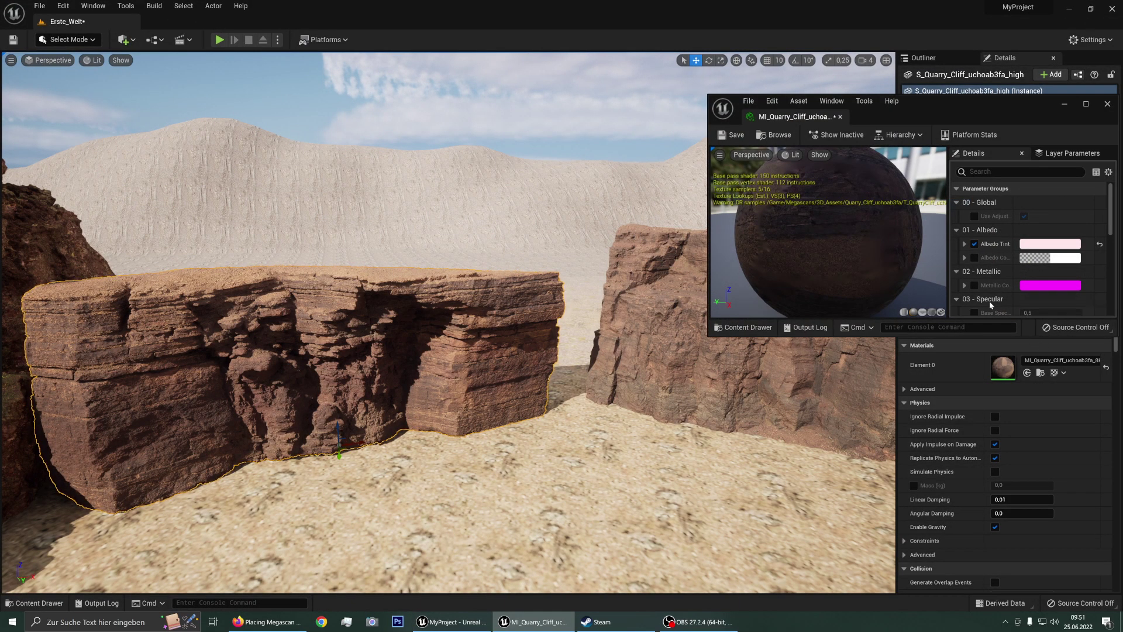
{"action": "left_click_drag", "start_coordinate": [922, 101], "coordinate": [845, 71]}
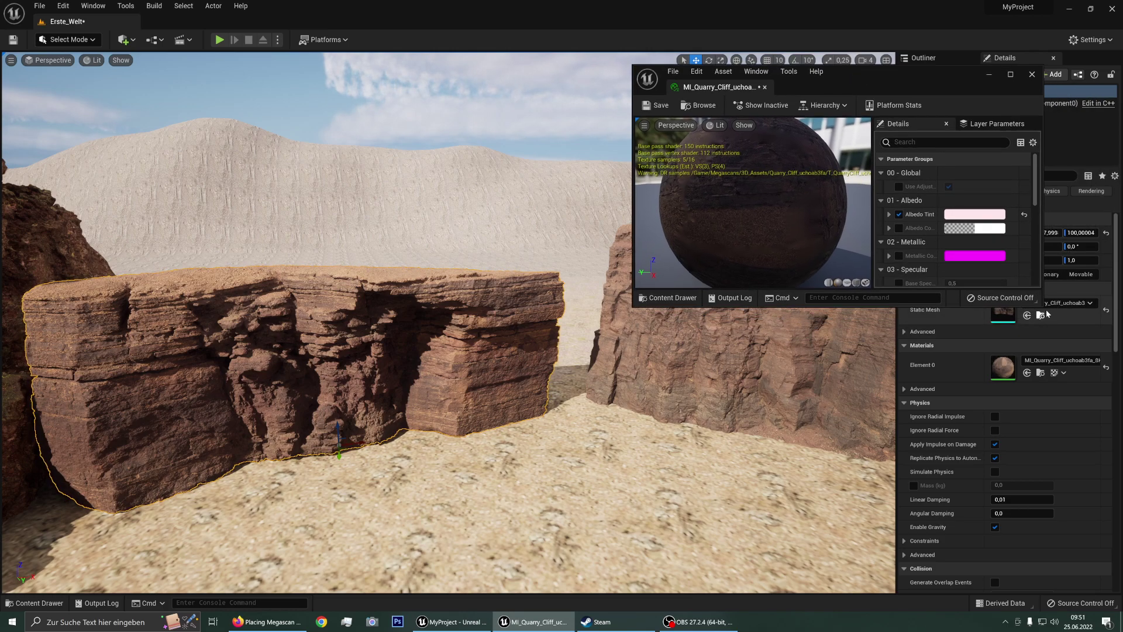
{"action": "left_click_drag", "start_coordinate": [1038, 305], "coordinate": [1077, 562]}
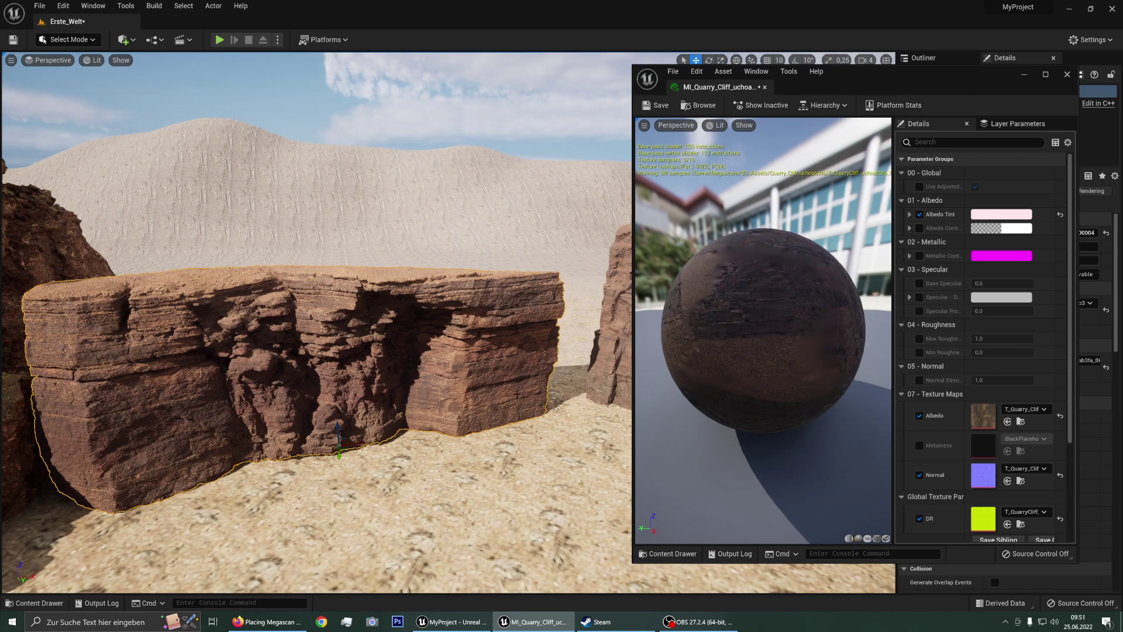
Slide the quarry cliff rock slightly right and move in close to its face
{"action": "left_click_drag", "start_coordinate": [354, 443], "coordinate": [439, 442]}
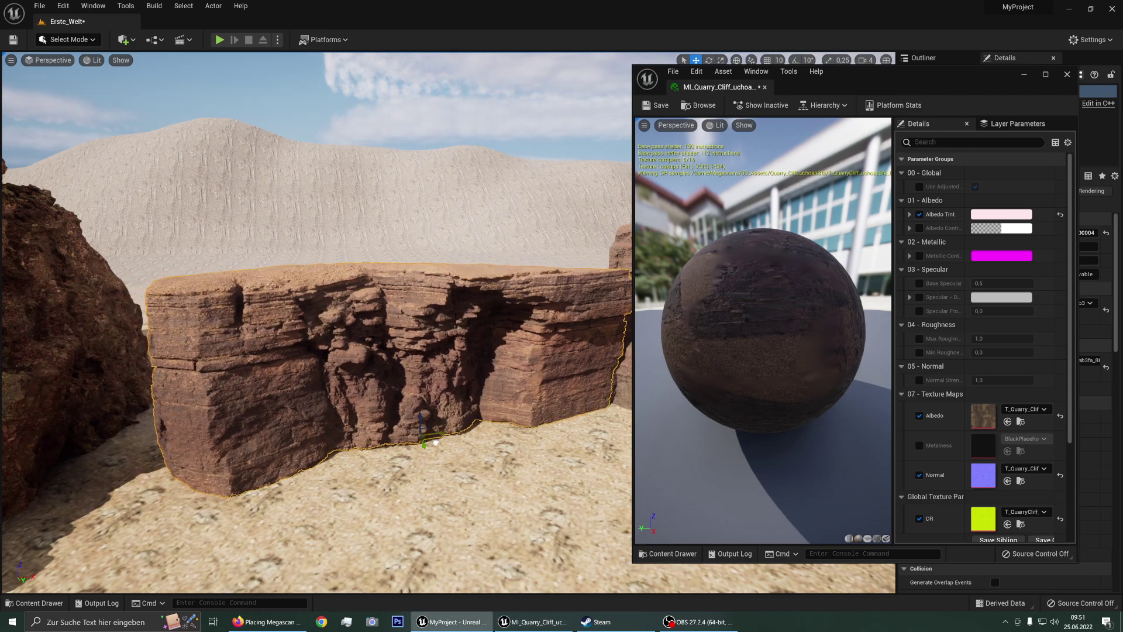
{"action": "right_click_drag", "start_coordinate": [439, 442], "coordinate": [302, 457]}
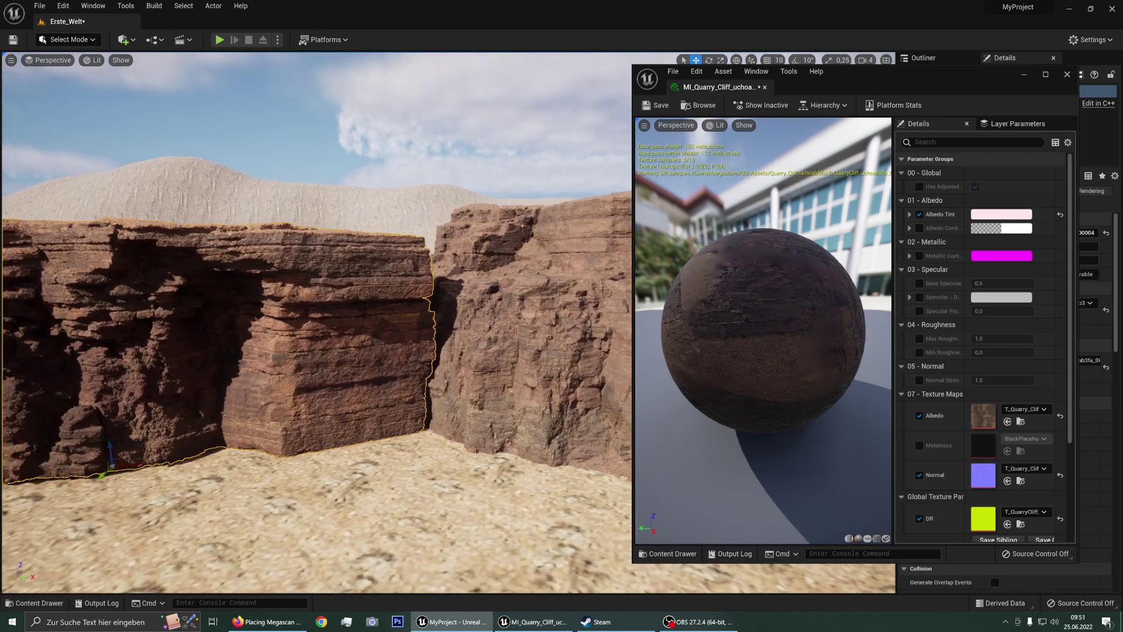
{"action": "left_click_drag", "start_coordinate": [103, 483], "coordinate": [181, 482]}
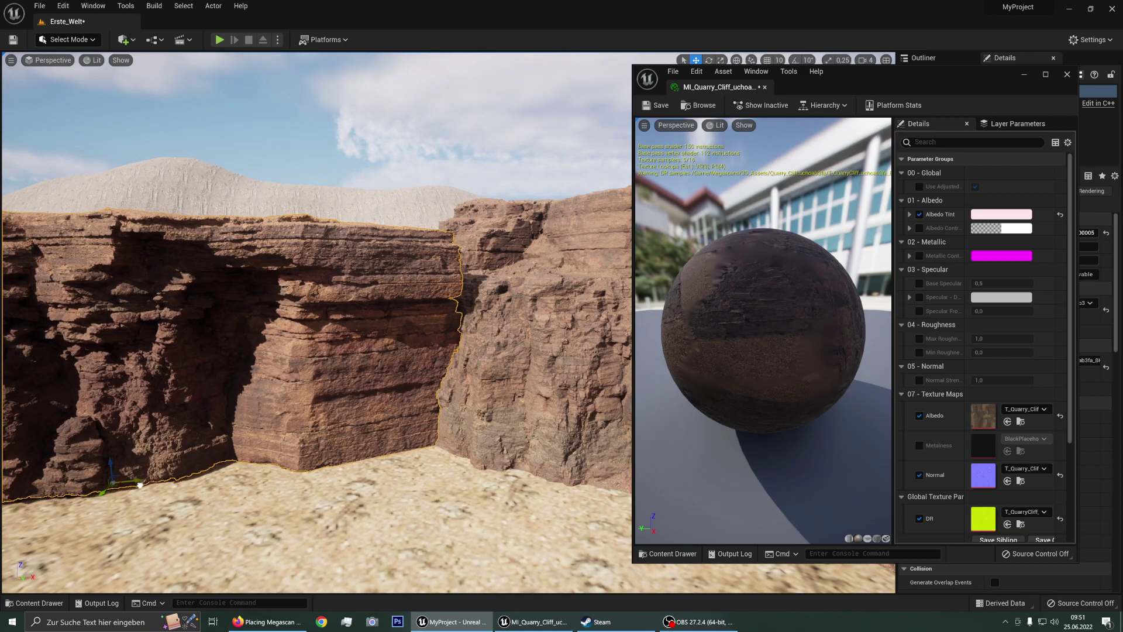
{"action": "right_click_drag", "start_coordinate": [181, 482], "coordinate": [480, 321]}
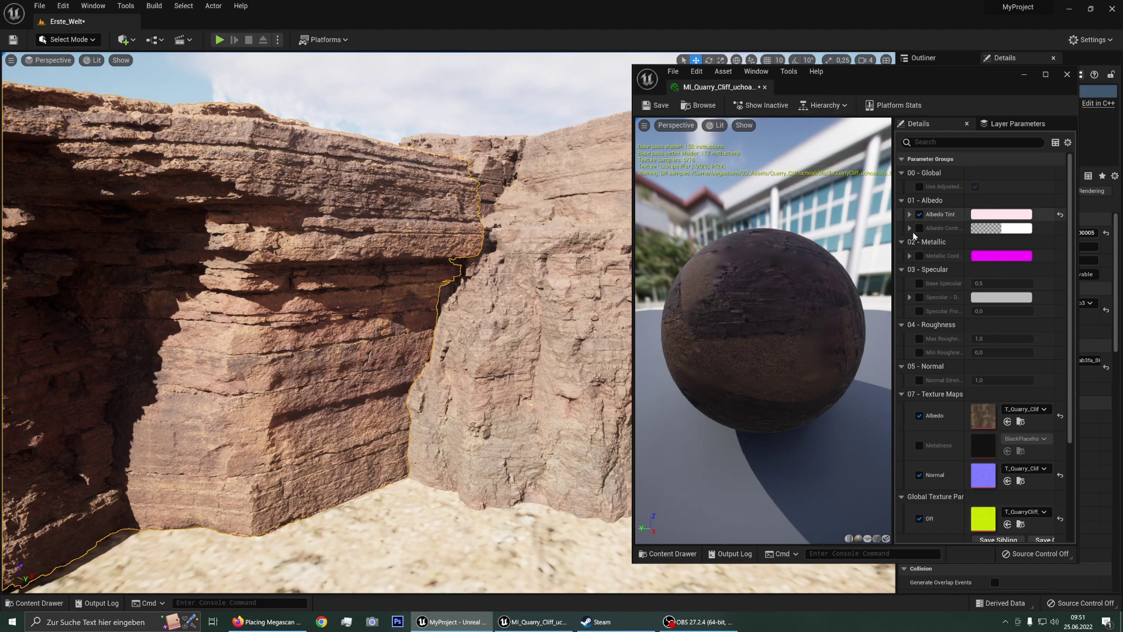
Set the cliff material's Albedo Tint to a pale near-white and save the instance
{"action": "left_click", "coordinate": [991, 218]}
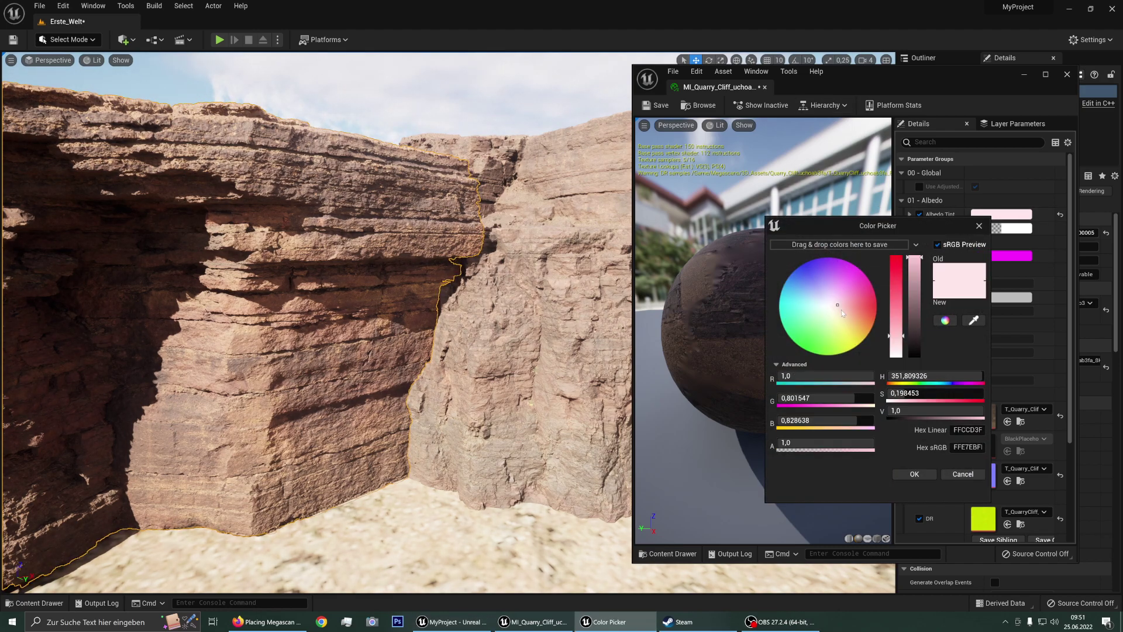
{"action": "mouse_move", "coordinate": [838, 308]}
{"action": "left_mouse_down"}
{"action": "mouse_move", "coordinate": [802, 311]}
{"action": "mouse_move", "coordinate": [830, 313]}
{"action": "mouse_move", "coordinate": [834, 300]}
{"action": "mouse_move", "coordinate": [830, 312]}
{"action": "left_mouse_up"}
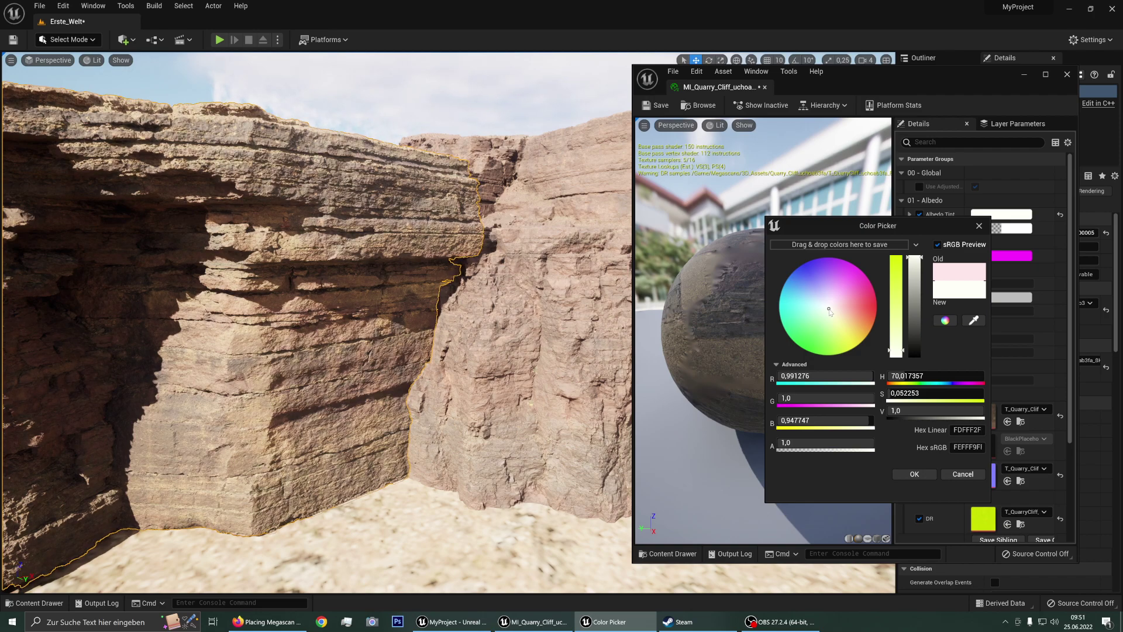
{"action": "left_click_drag", "start_coordinate": [830, 312], "coordinate": [830, 314]}
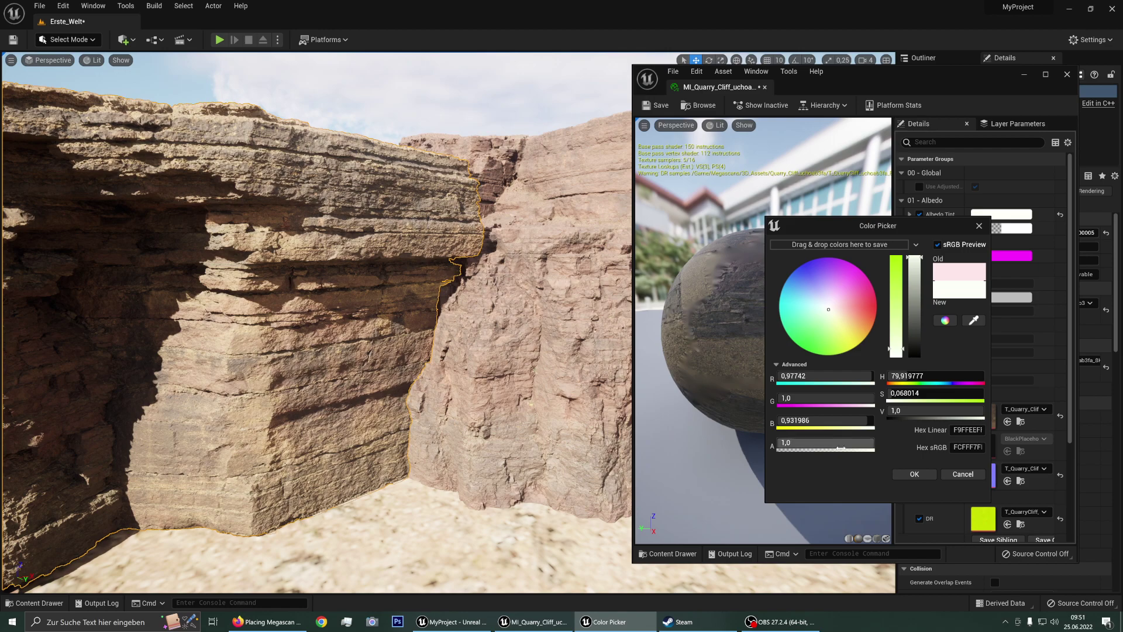
{"action": "left_click", "coordinate": [910, 477]}
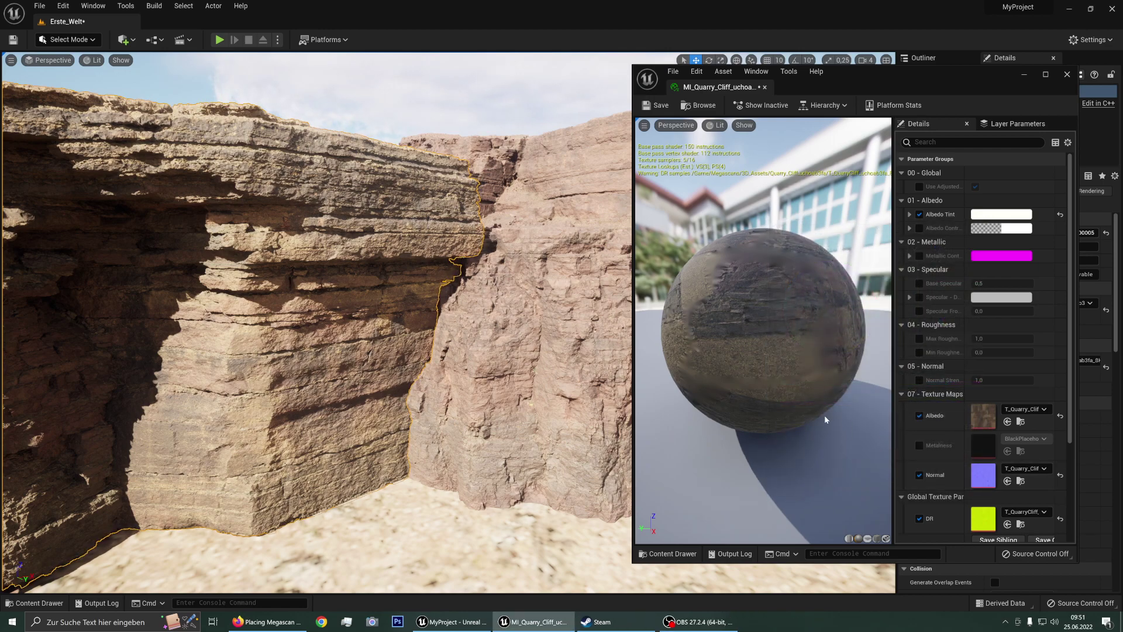
{"action": "left_click", "coordinate": [655, 105]}
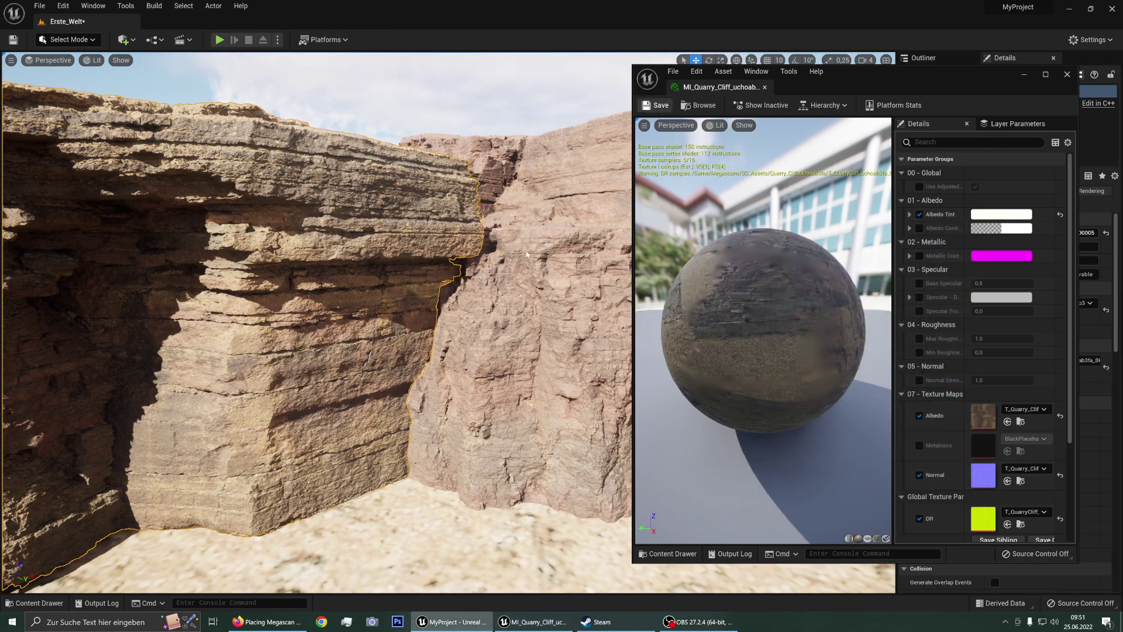
Close the material editor and fly the view back toward the desert cliffs
{"action": "left_click", "coordinate": [1067, 75]}
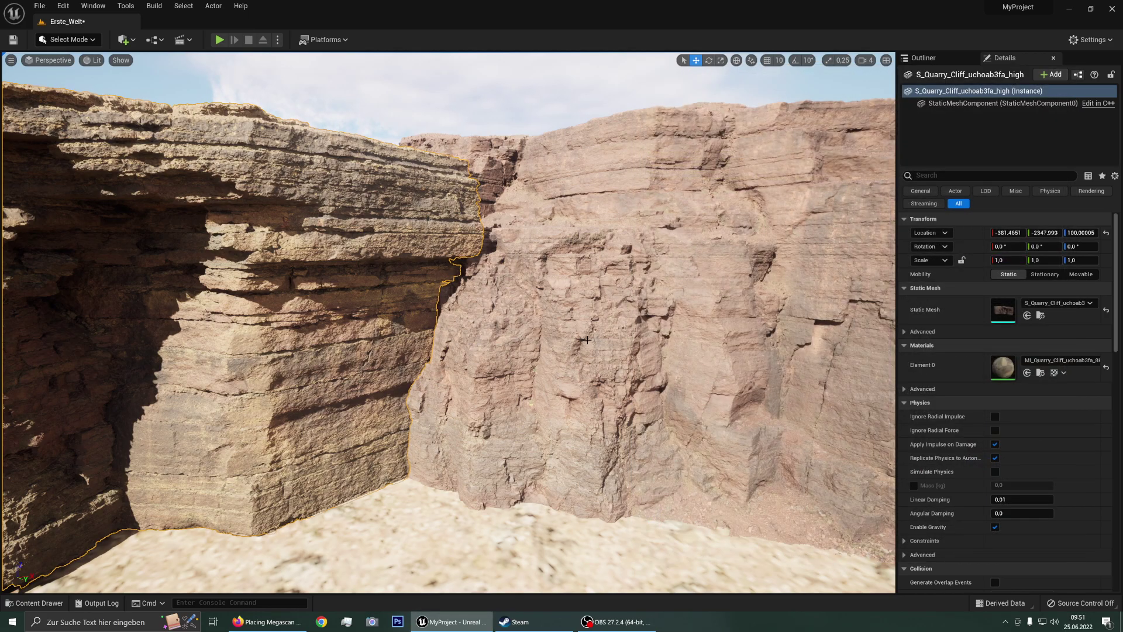
{"action": "key", "text": "f"}
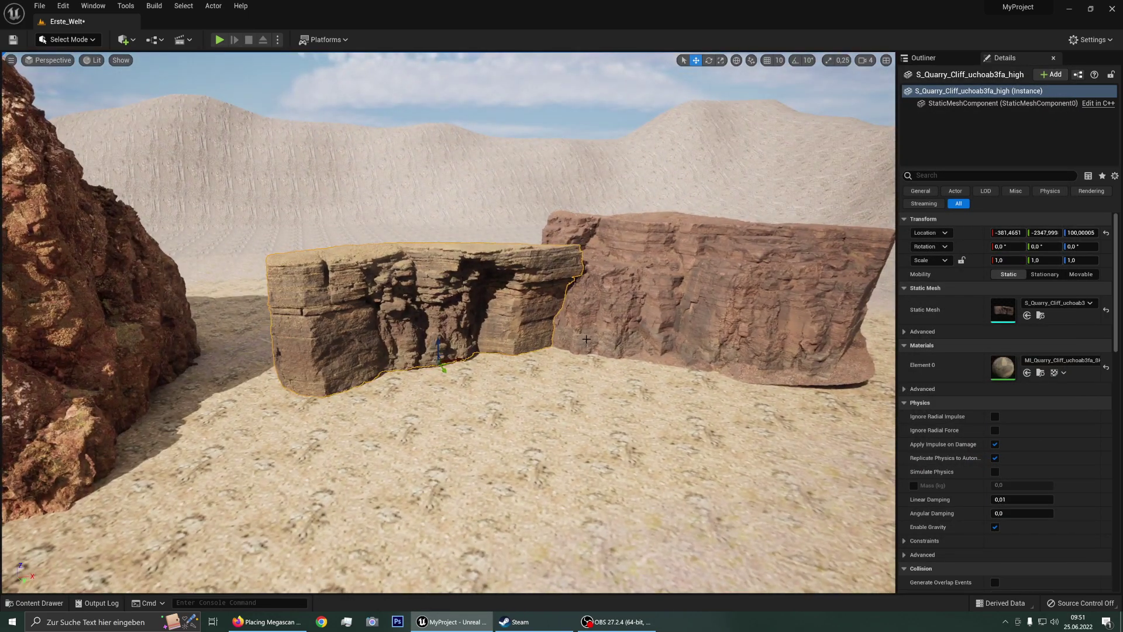
{"action": "left_click_drag", "start_coordinate": [586, 339], "coordinate": [542, 368]}
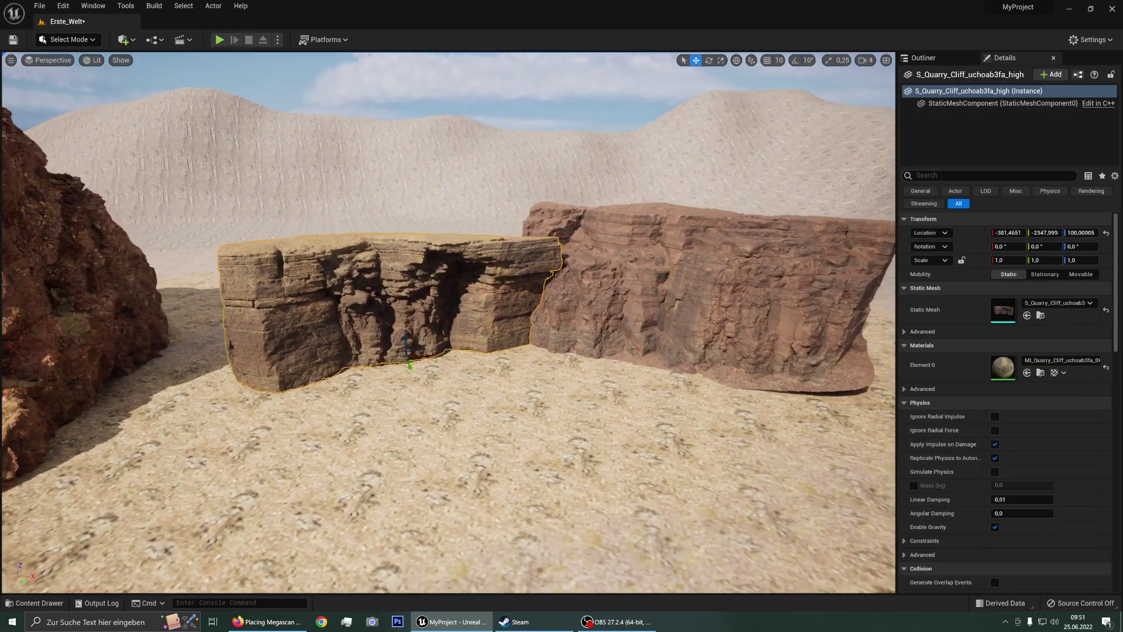
{"action": "left_click", "coordinate": [477, 386]}
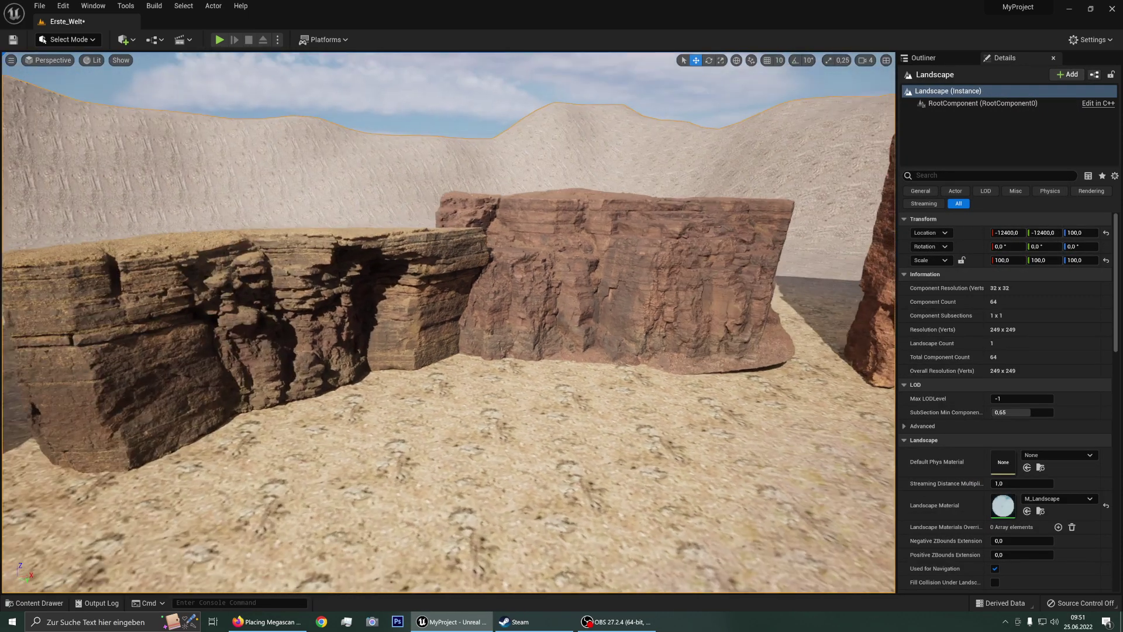
{"action": "right_click_drag", "start_coordinate": [477, 386], "coordinate": [527, 375]}
{"action": "right_click_drag", "start_coordinate": [448, 273], "coordinate": [447, 272]}
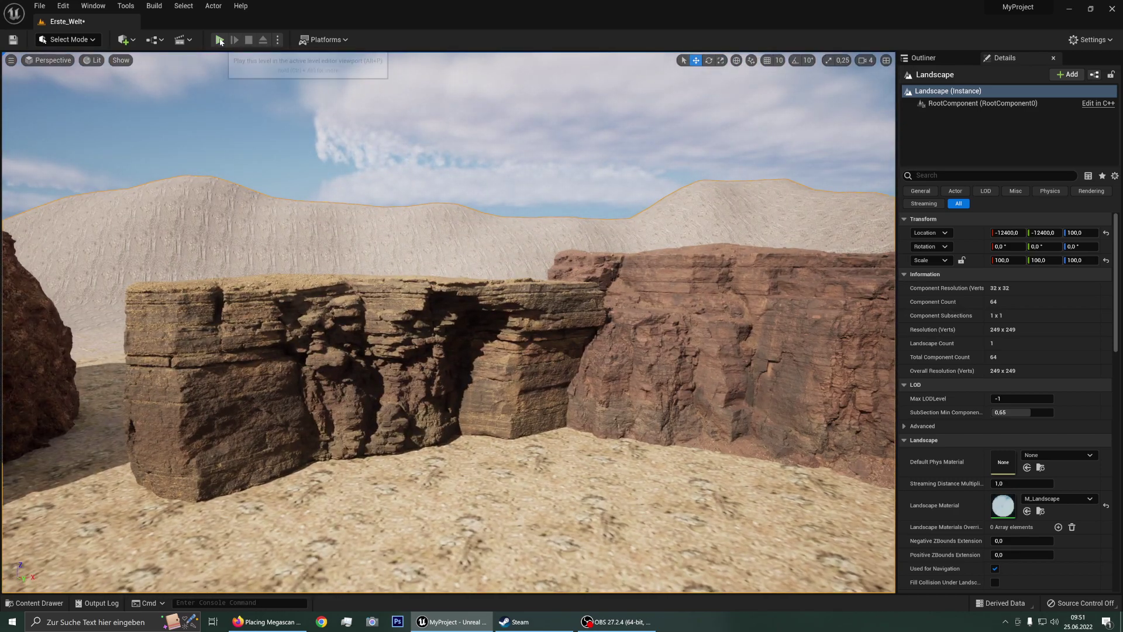
Play the level, walk forward toward the central cliff, then stop with Esc
{"action": "left_click", "coordinate": [219, 39]}
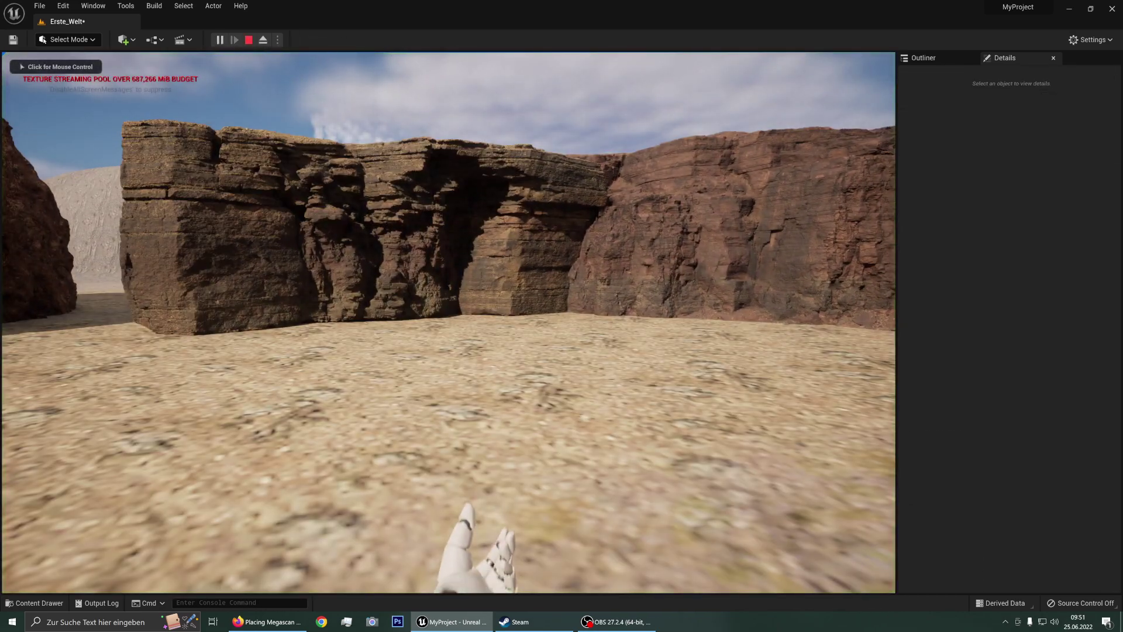
{"action": "left_click", "coordinate": [448, 322]}
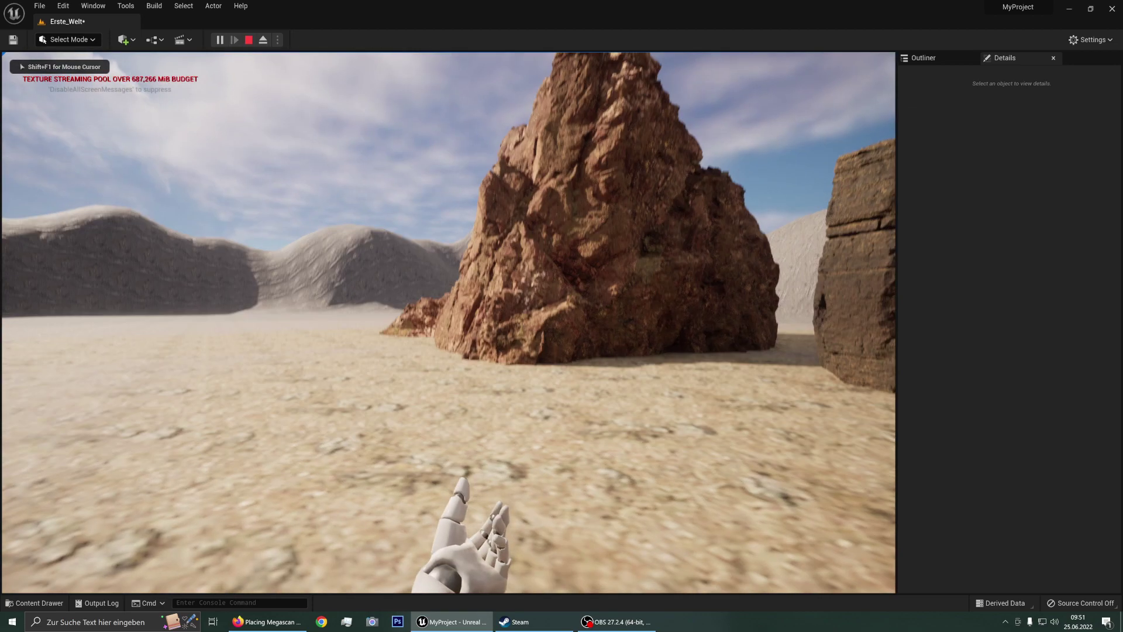
{"action": "key", "text": "w"}
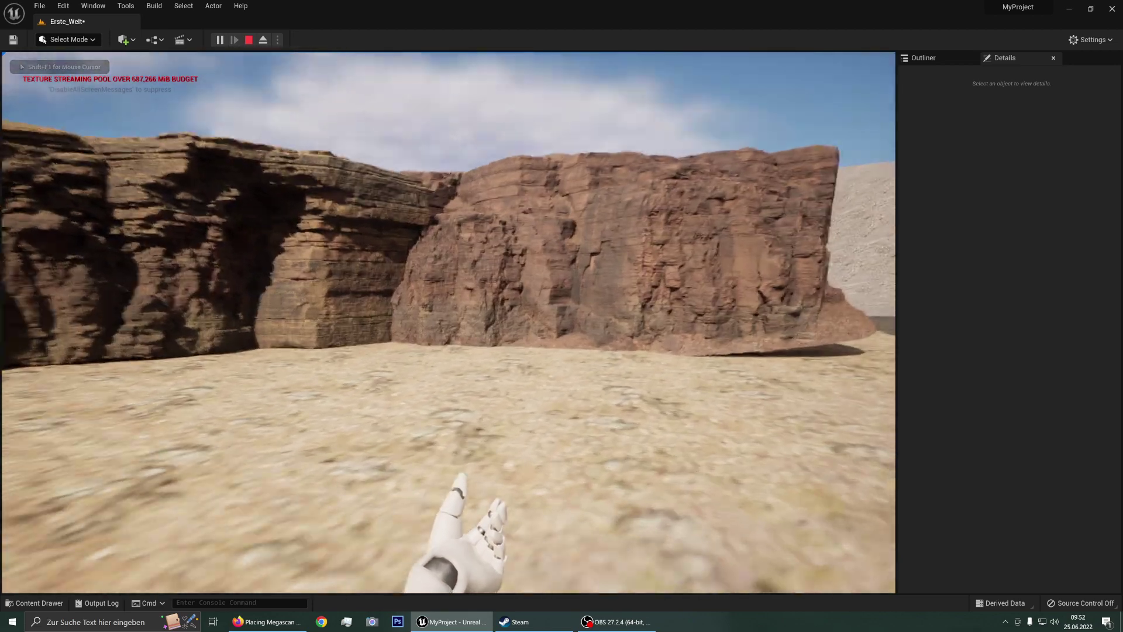
{"action": "key", "text": "w"}
{"action": "key", "text": "w"}
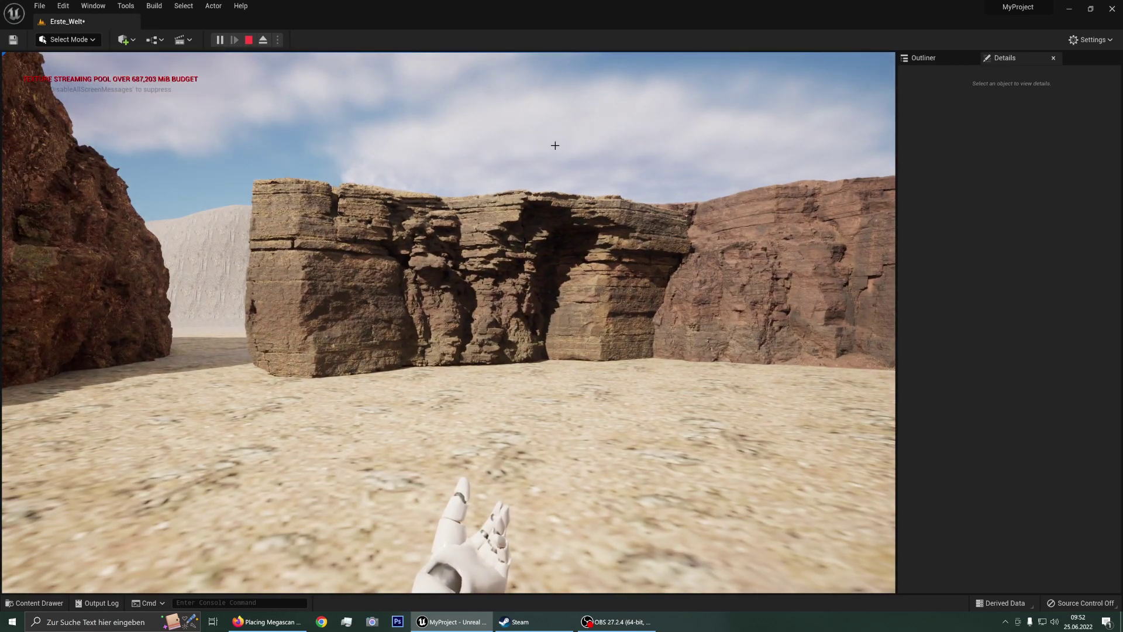
{"action": "key", "text": "Escape"}
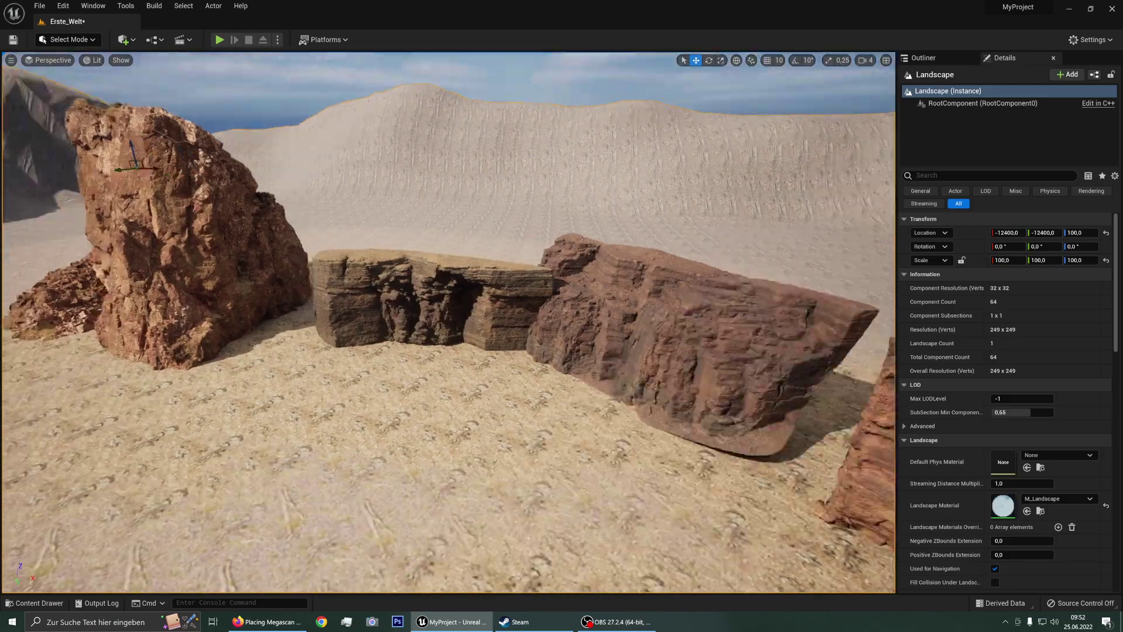
Select the central red rock block and browse to its mesh in the Content Browser
{"action": "right_click_drag", "start_coordinate": [502, 264], "coordinate": [502, 263]}
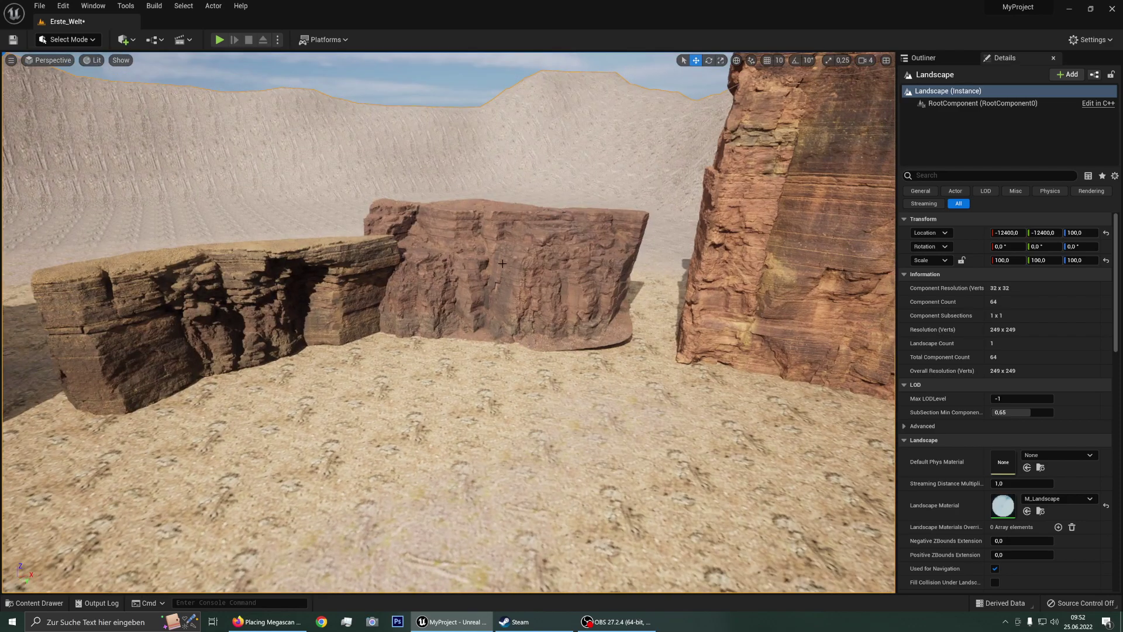
{"action": "left_click", "coordinate": [494, 223]}
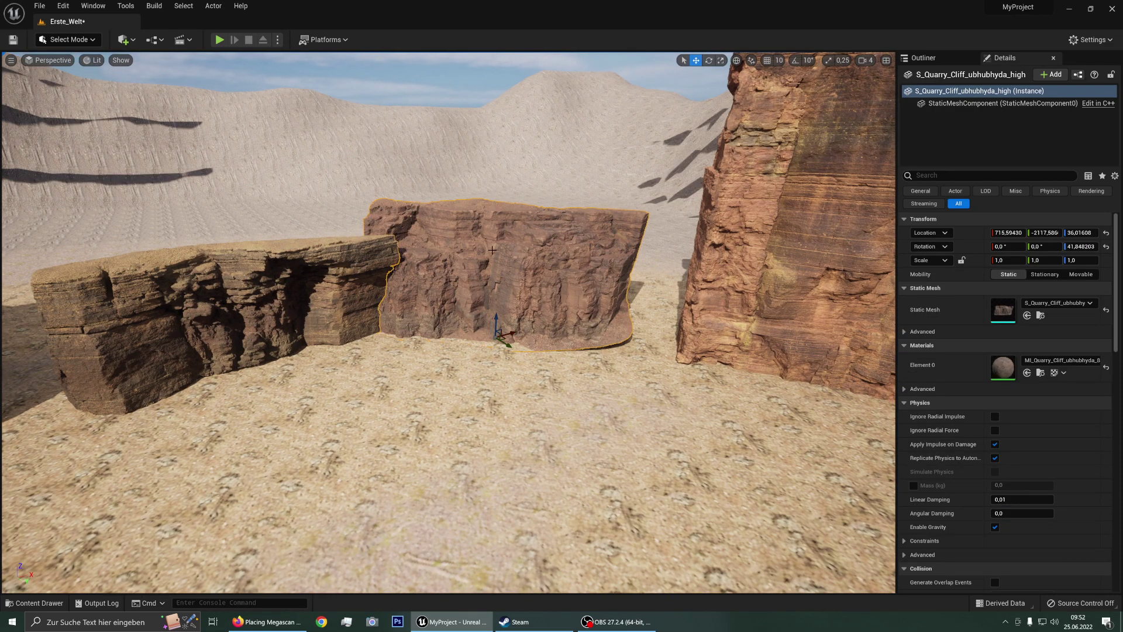
{"action": "right_click_drag", "start_coordinate": [445, 297], "coordinate": [491, 238]}
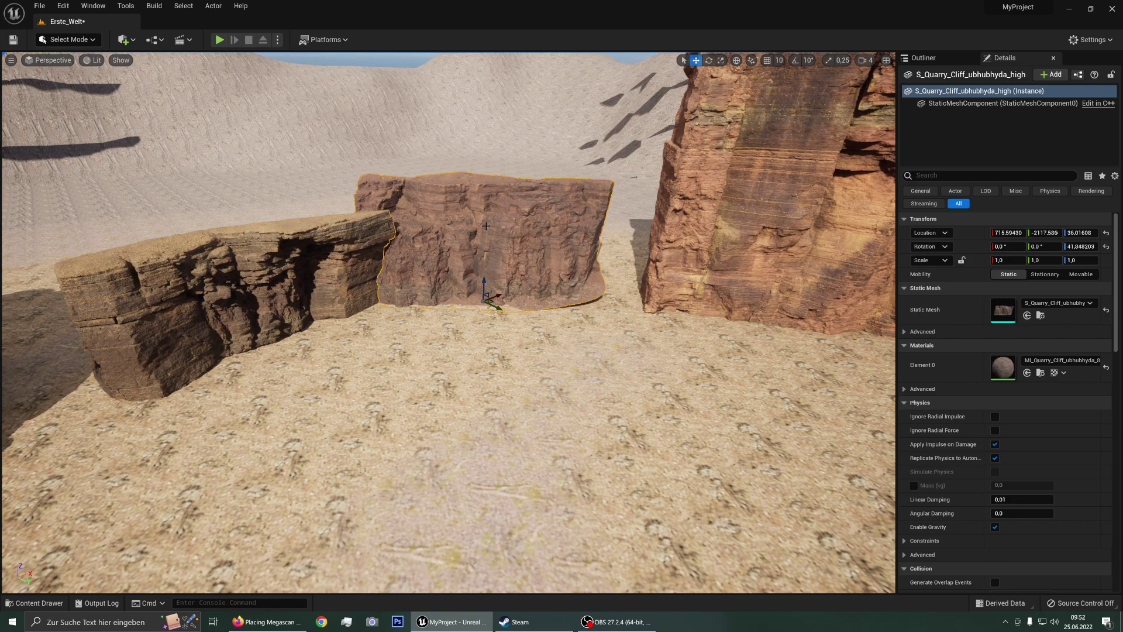
{"action": "right_click", "coordinate": [486, 225]}
{"action": "left_click", "coordinate": [534, 246]}
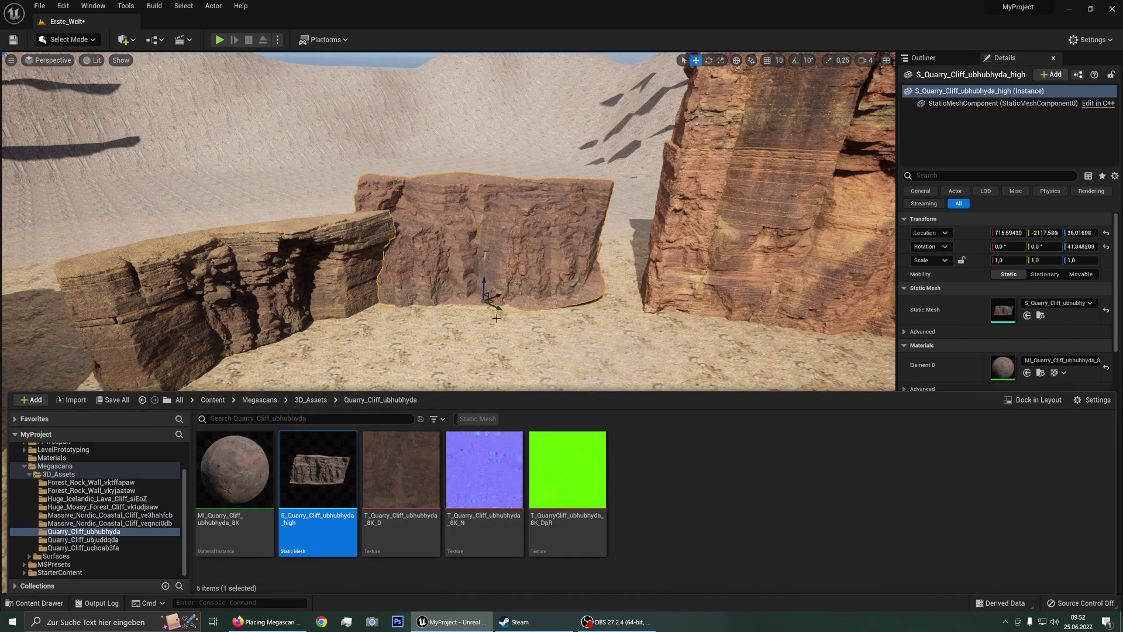
Open the S_Quarry_Cliff_ubhubhyda_high static mesh and orbit around the rock
{"action": "double_click", "coordinate": [322, 462]}
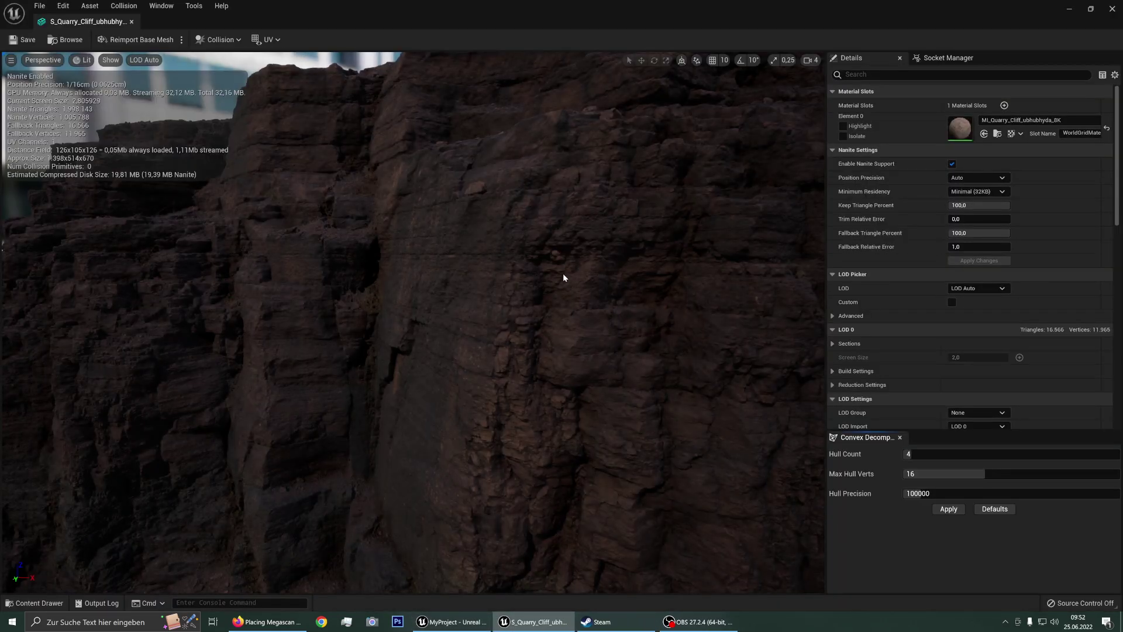
{"action": "left_click_drag", "start_coordinate": [515, 315], "coordinate": [479, 315]}
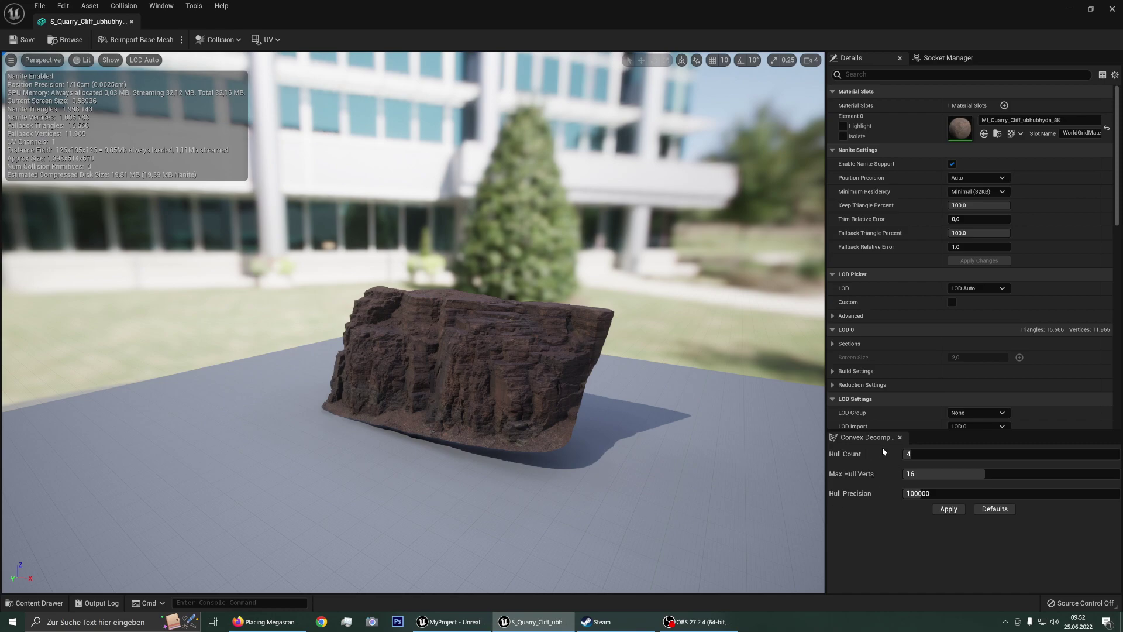
{"action": "left_click", "coordinate": [162, 6]}
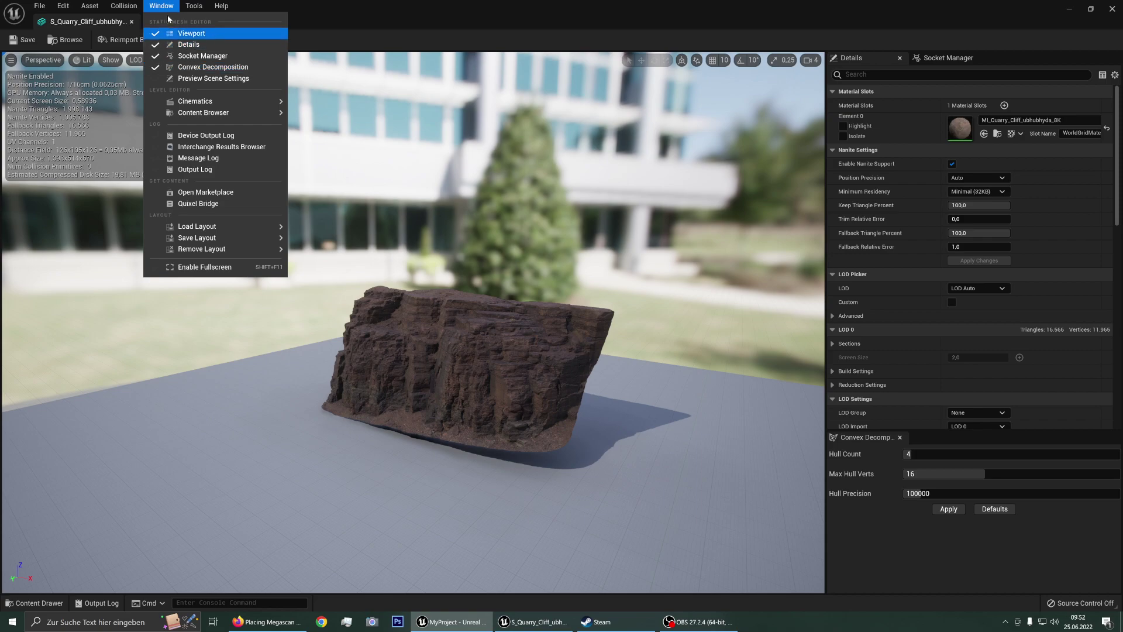
{"action": "left_click", "coordinate": [191, 34]}
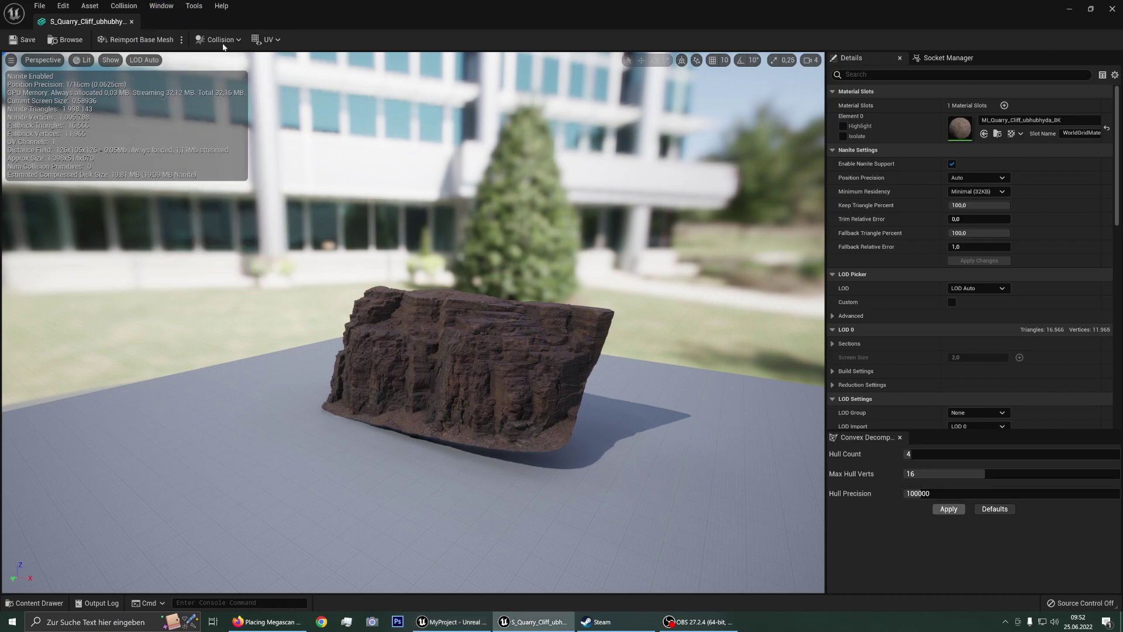
{"action": "left_click", "coordinate": [156, 7]}
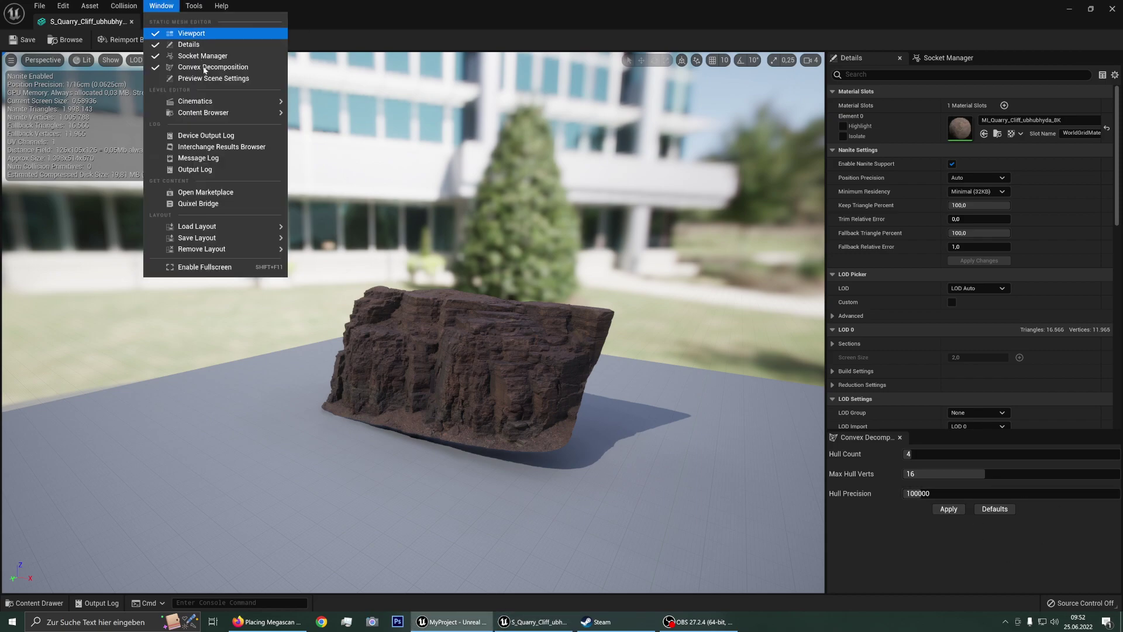
{"action": "left_click", "coordinate": [160, 7]}
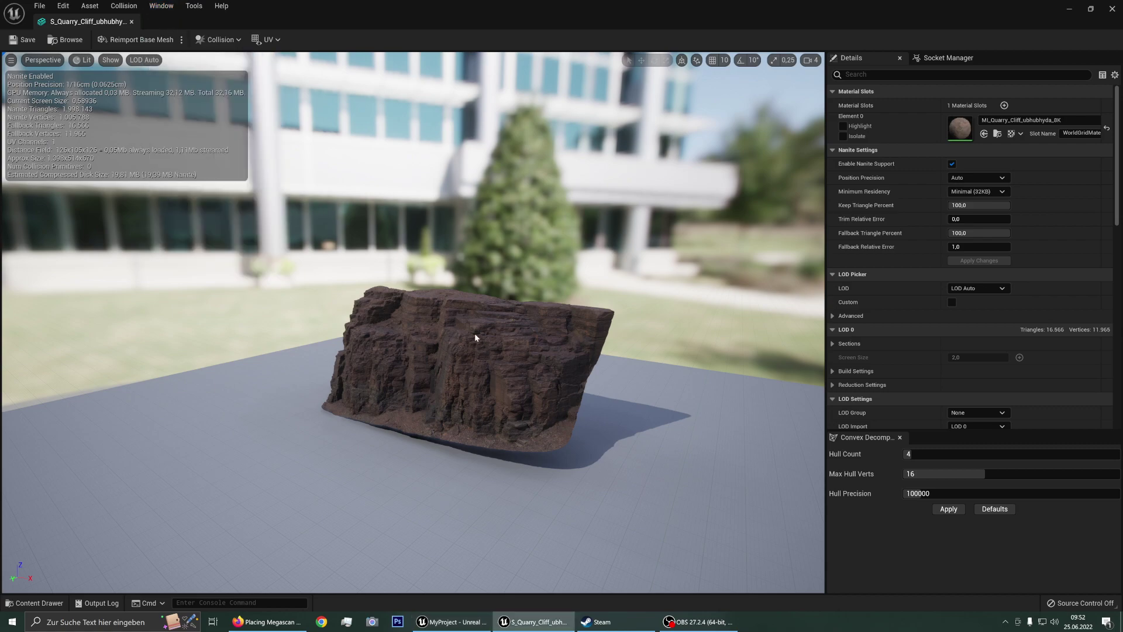
{"action": "left_click_drag", "start_coordinate": [498, 337], "coordinate": [468, 351]}
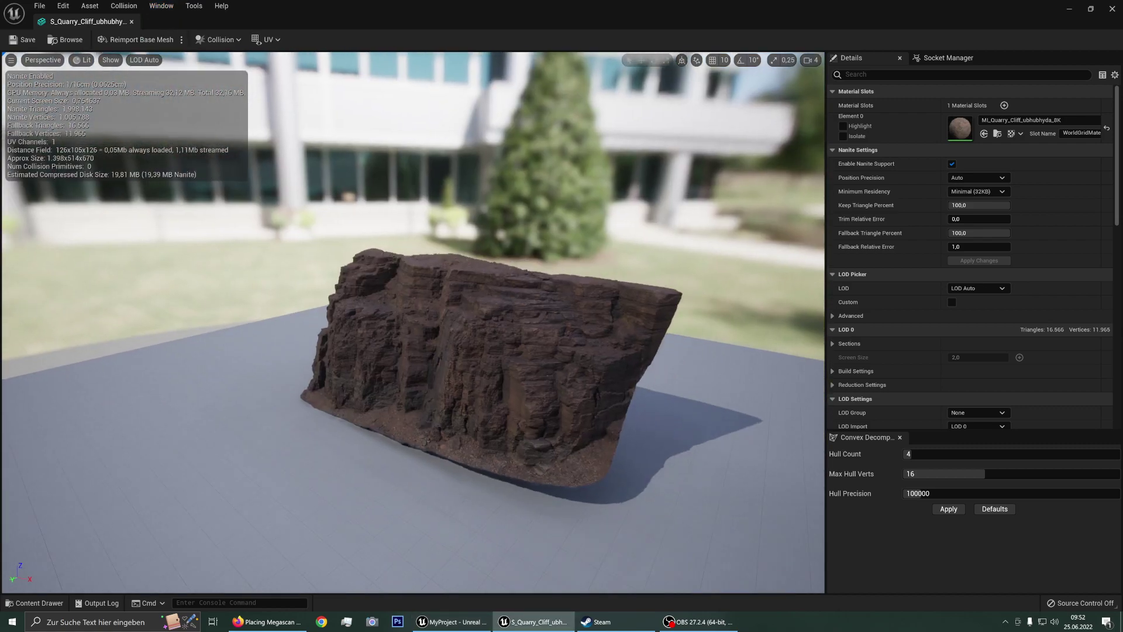
{"action": "left_click_drag", "start_coordinate": [521, 320], "coordinate": [521, 363]}
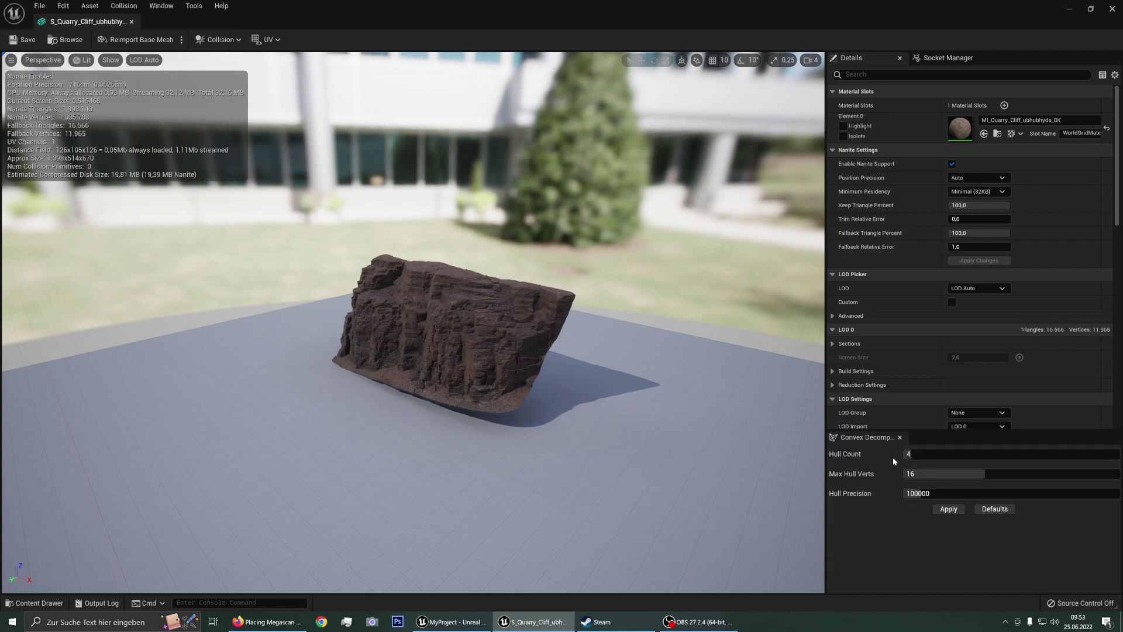
Generate 4-hull convex collision for the rock, inspect the hulls, and save the mesh
{"action": "left_click", "coordinate": [954, 513]}
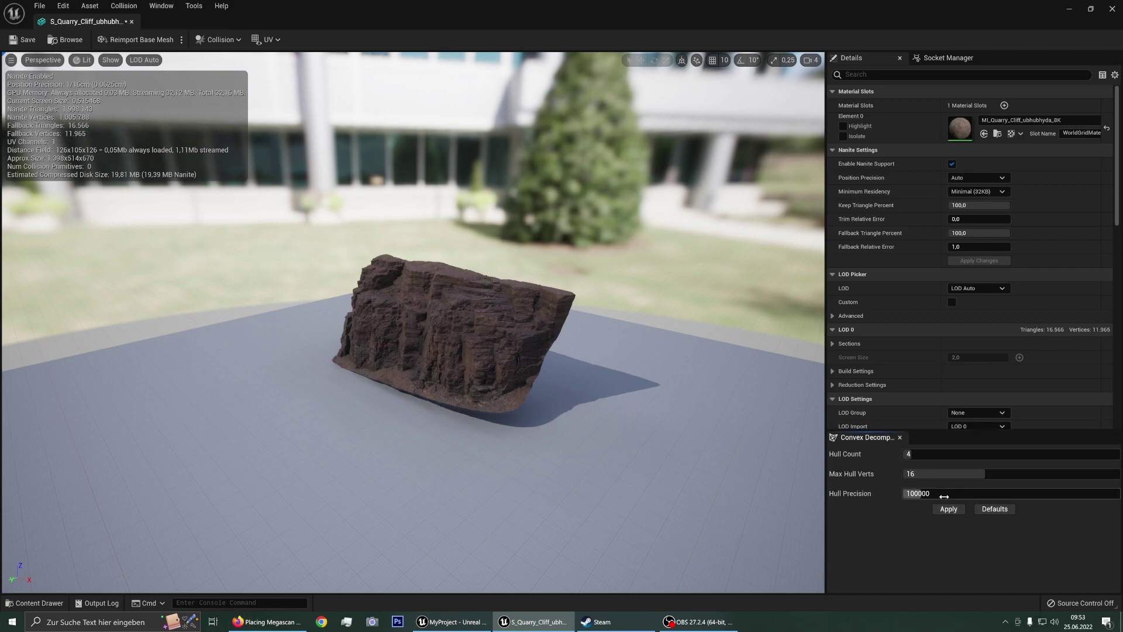
{"action": "left_click_drag", "start_coordinate": [595, 381], "coordinate": [429, 348]}
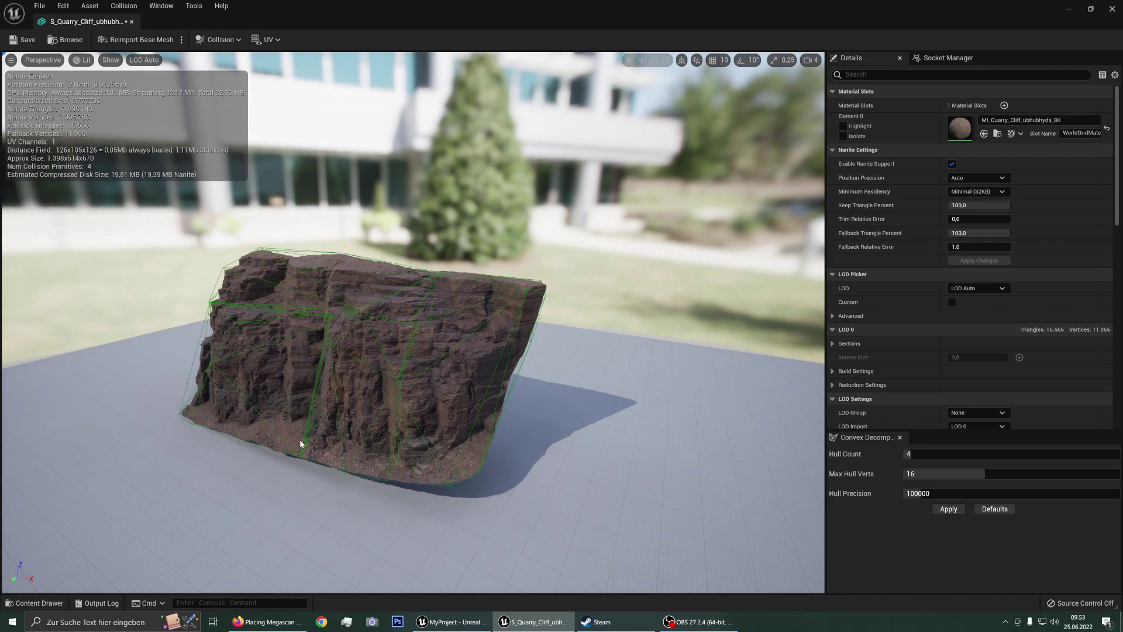
{"action": "left_click", "coordinate": [957, 512]}
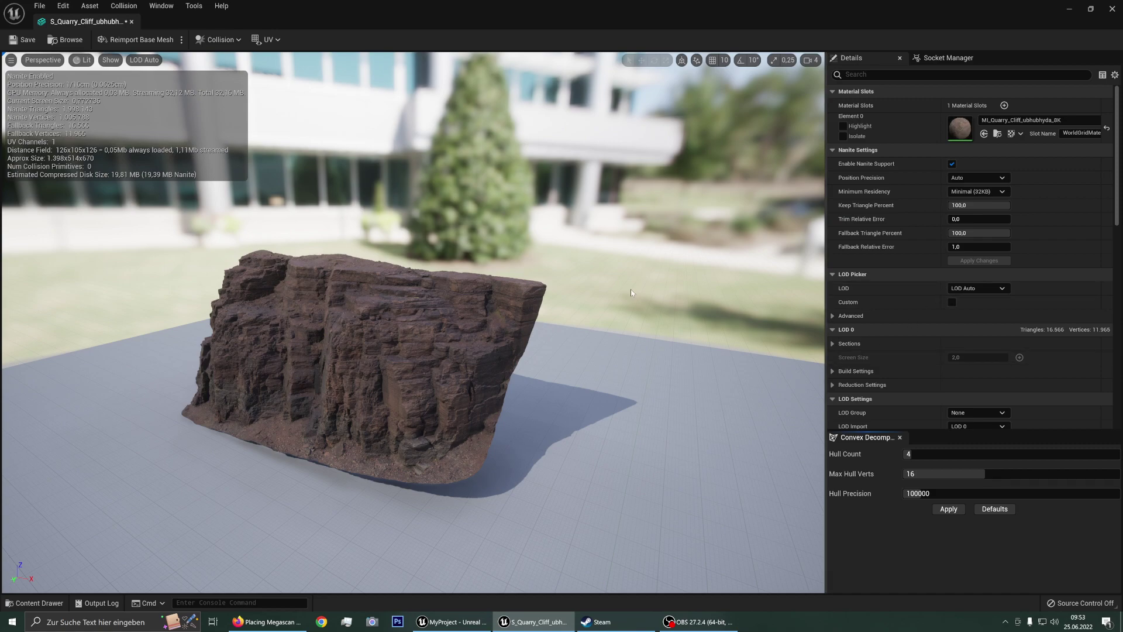
{"action": "left_click", "coordinate": [19, 44]}
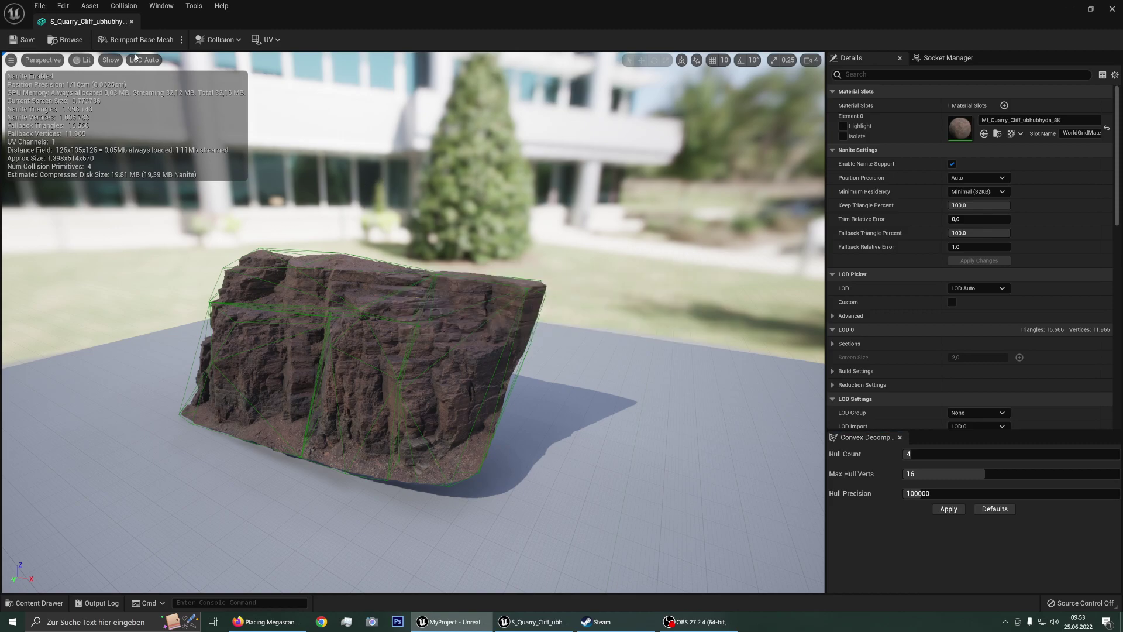
Close the mesh editor and test-walk into the now-collidable canyon cliffs in a play session
{"action": "left_click", "coordinate": [130, 22]}
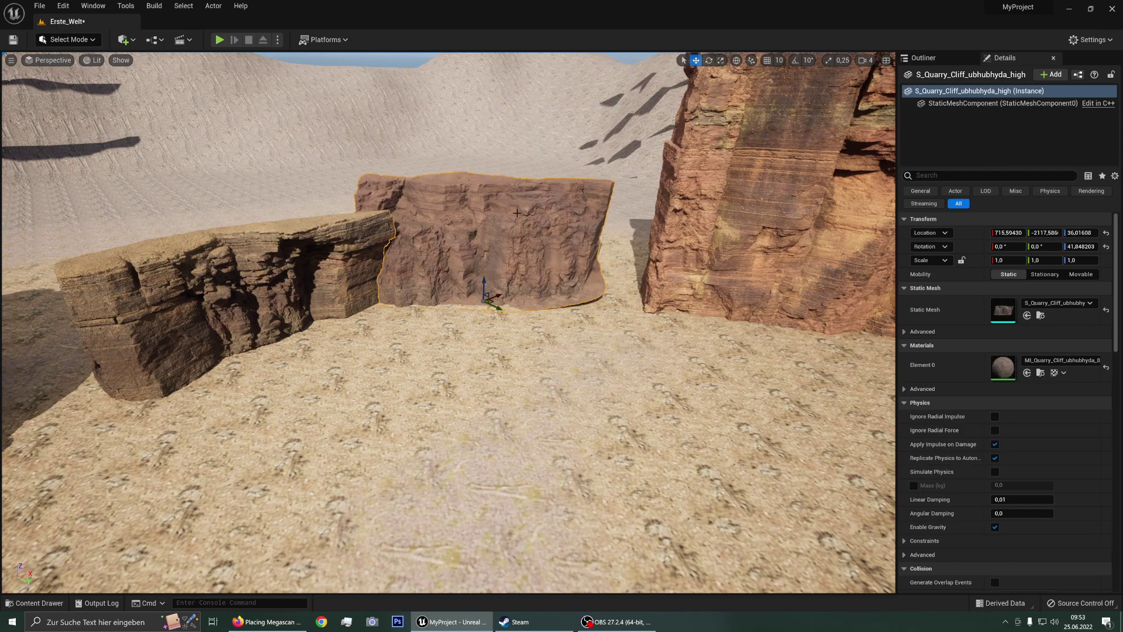
{"action": "left_click", "coordinate": [220, 39]}
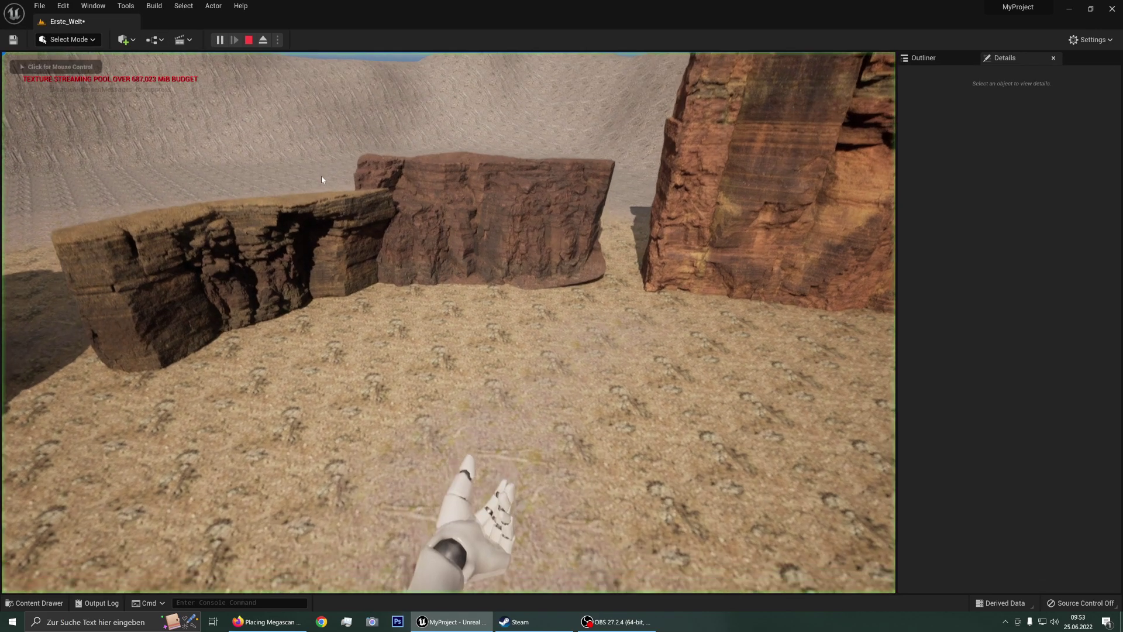
{"action": "key", "text": "w"}
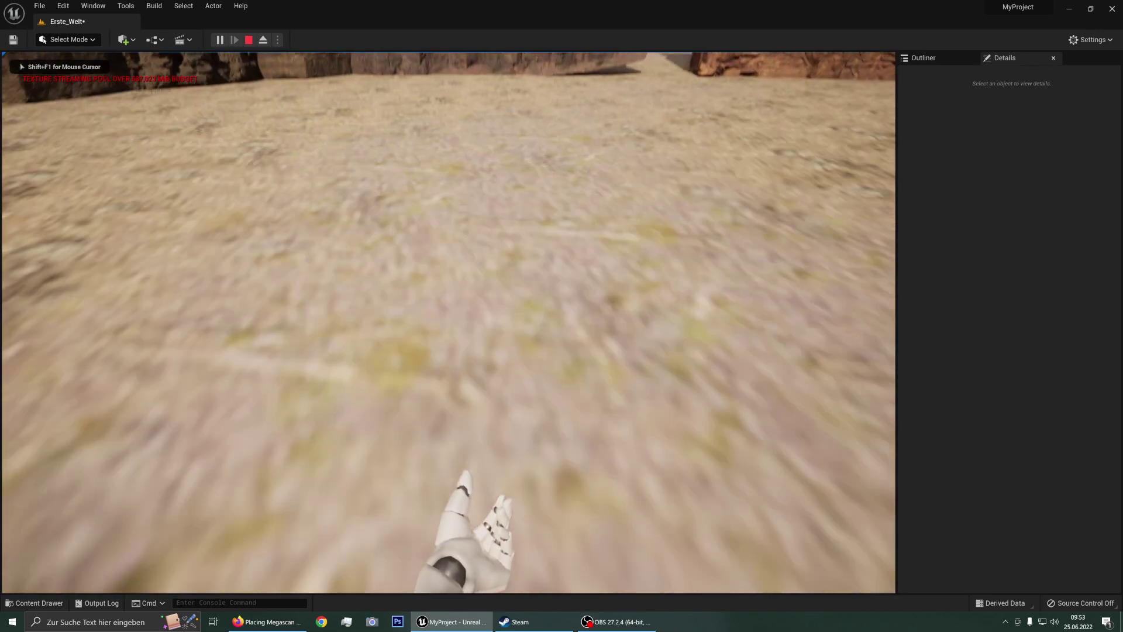
{"action": "key", "text": "w"}
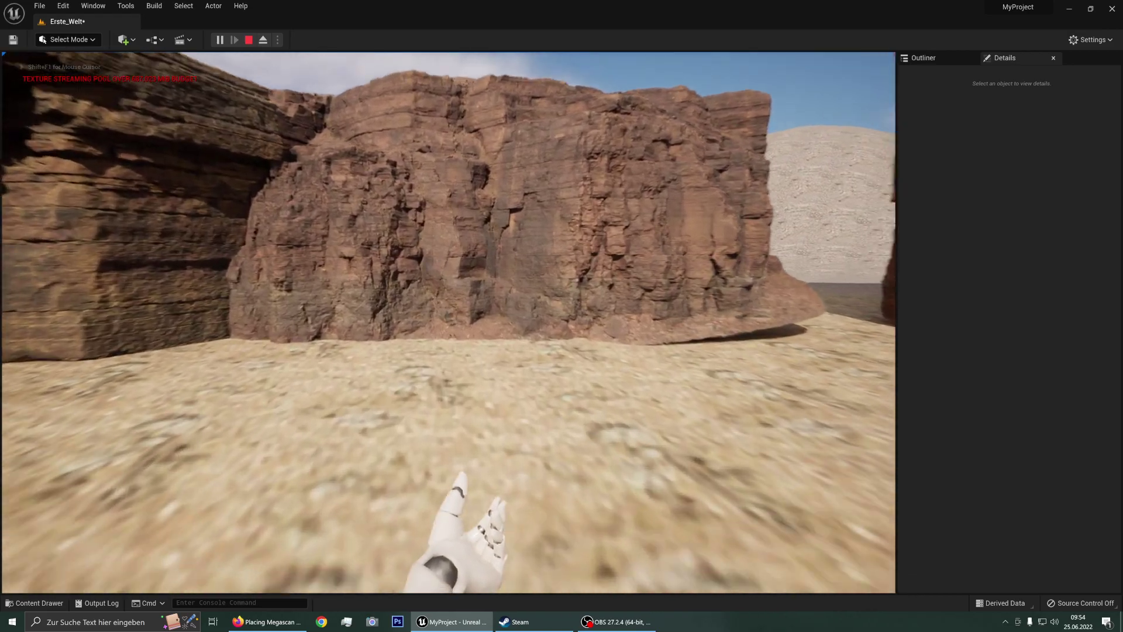
{"action": "key", "text": "w"}
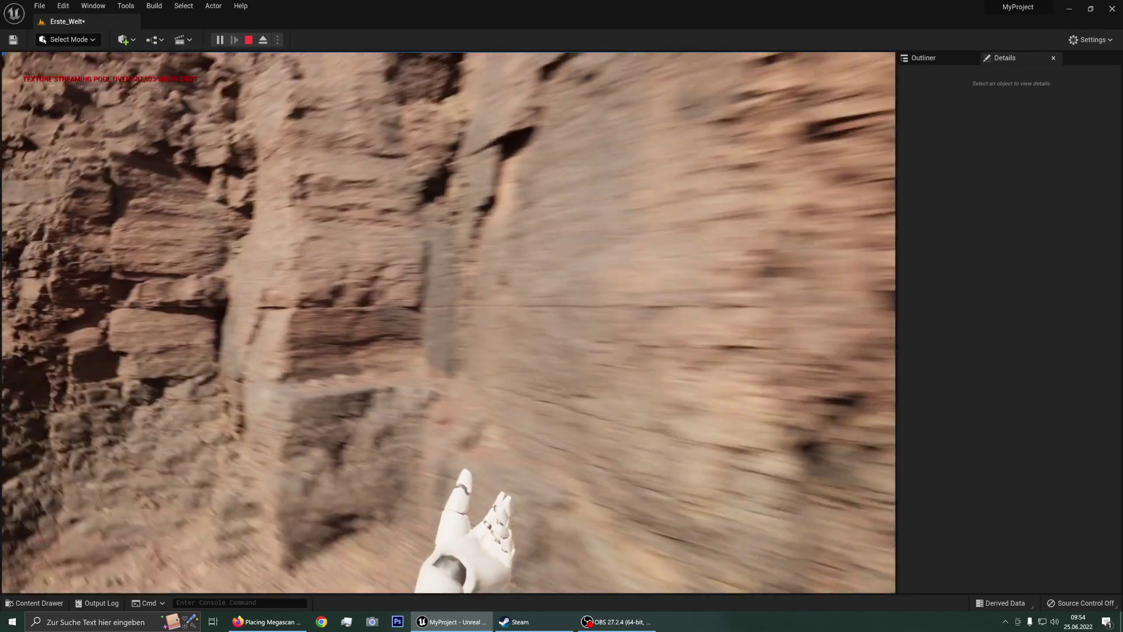
{"action": "key", "text": "w"}
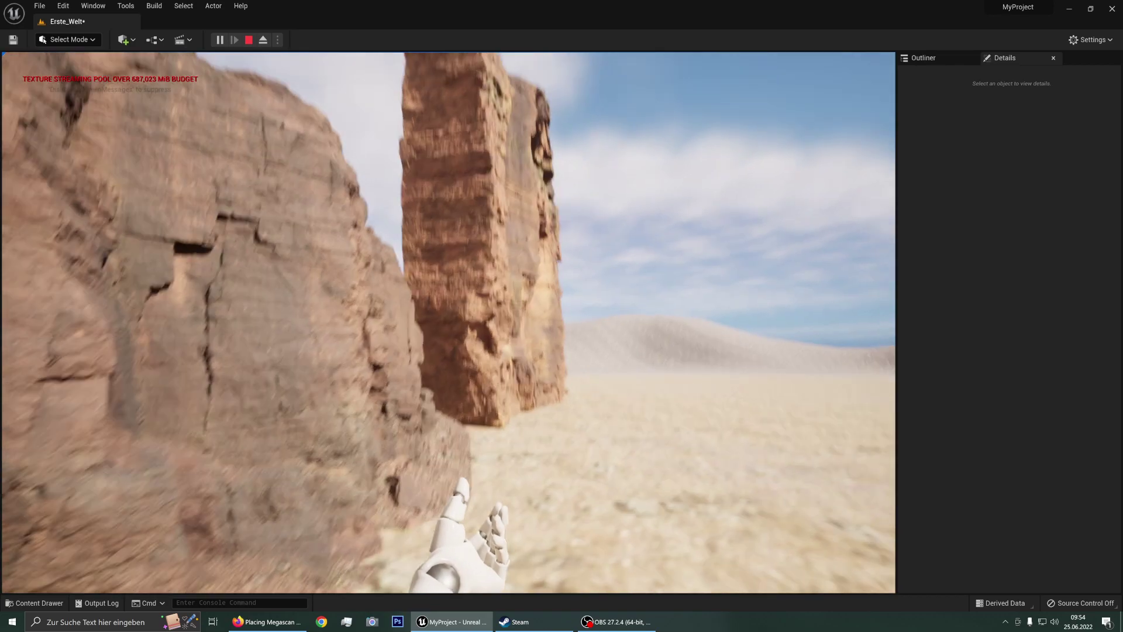
{"action": "key", "text": "w"}
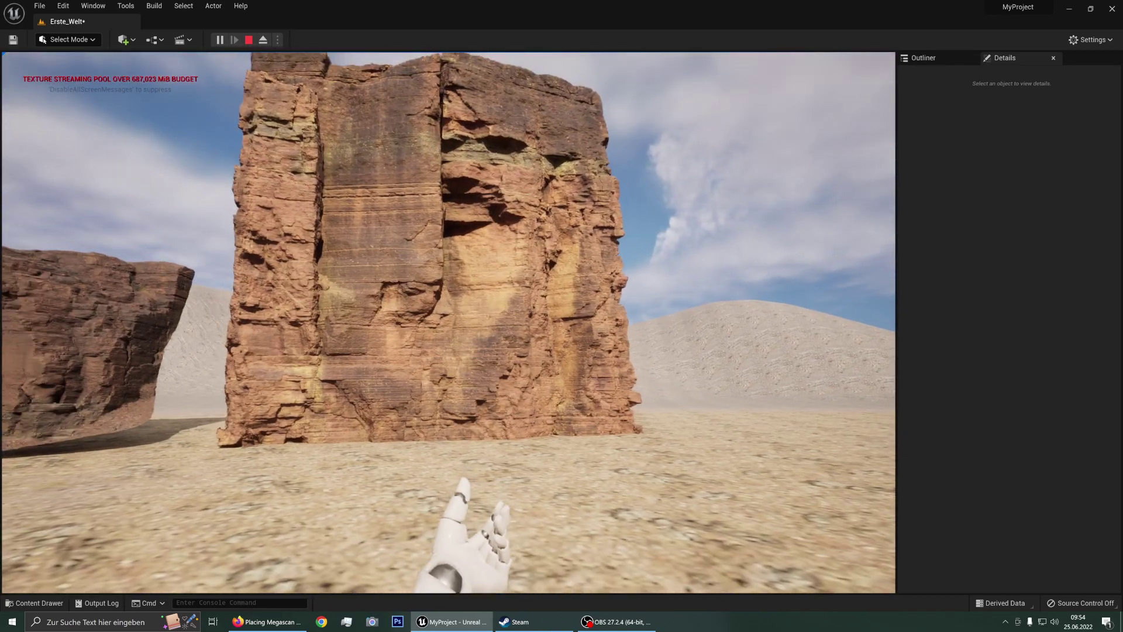
{"action": "key", "text": "Escape"}
{"action": "right_click_drag", "start_coordinate": [464, 100], "coordinate": [473, 88]}
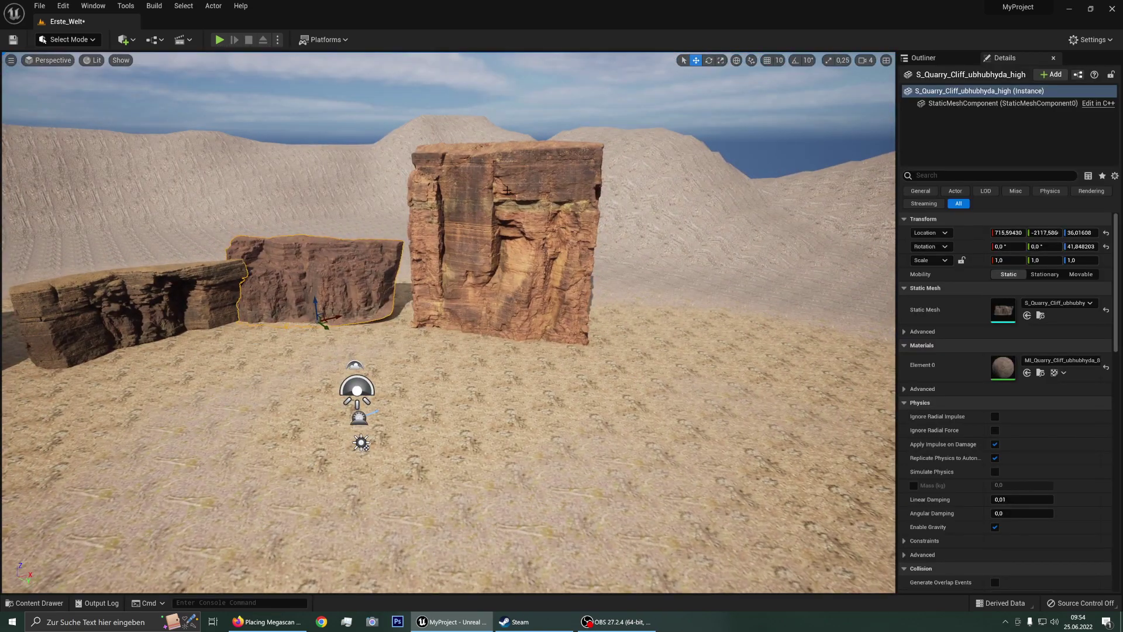
Open the tall pillar's S_Quarry_Cliff_ubjuddqda_high mesh and save it with convex collision
{"action": "left_click", "coordinate": [491, 215]}
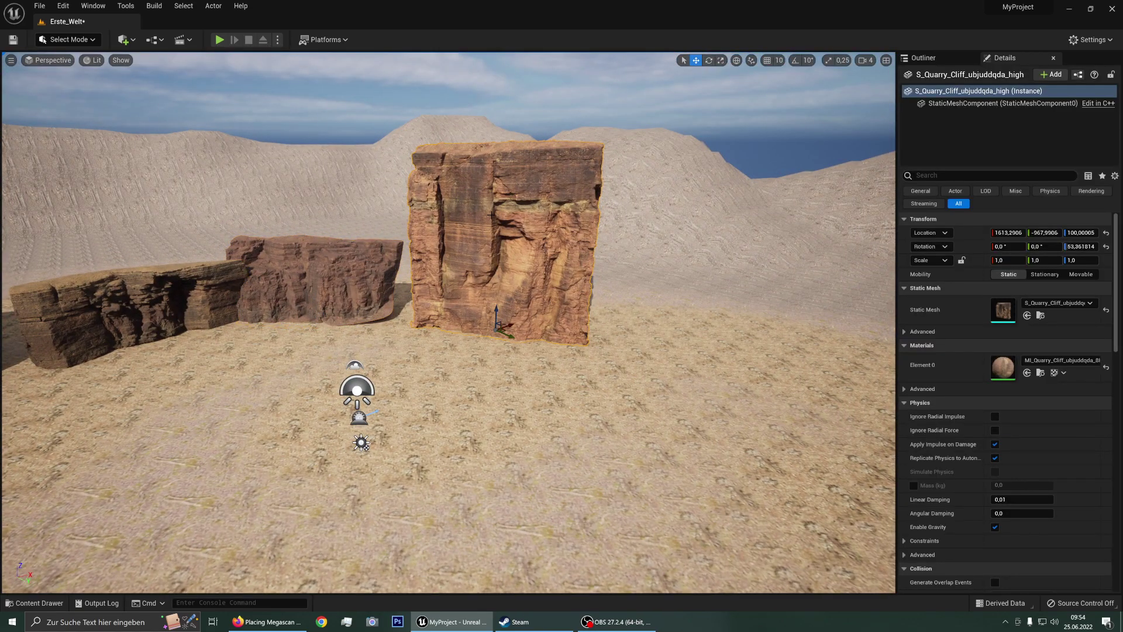
{"action": "right_click", "coordinate": [490, 211]}
{"action": "left_click", "coordinate": [536, 229]}
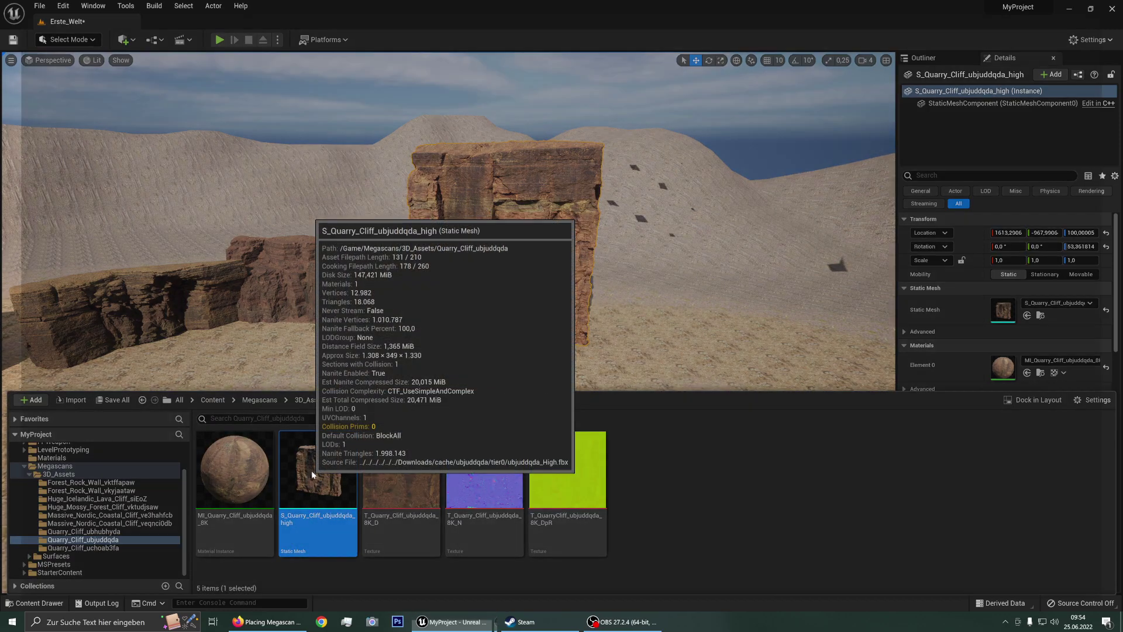
{"action": "double_click", "coordinate": [311, 470]}
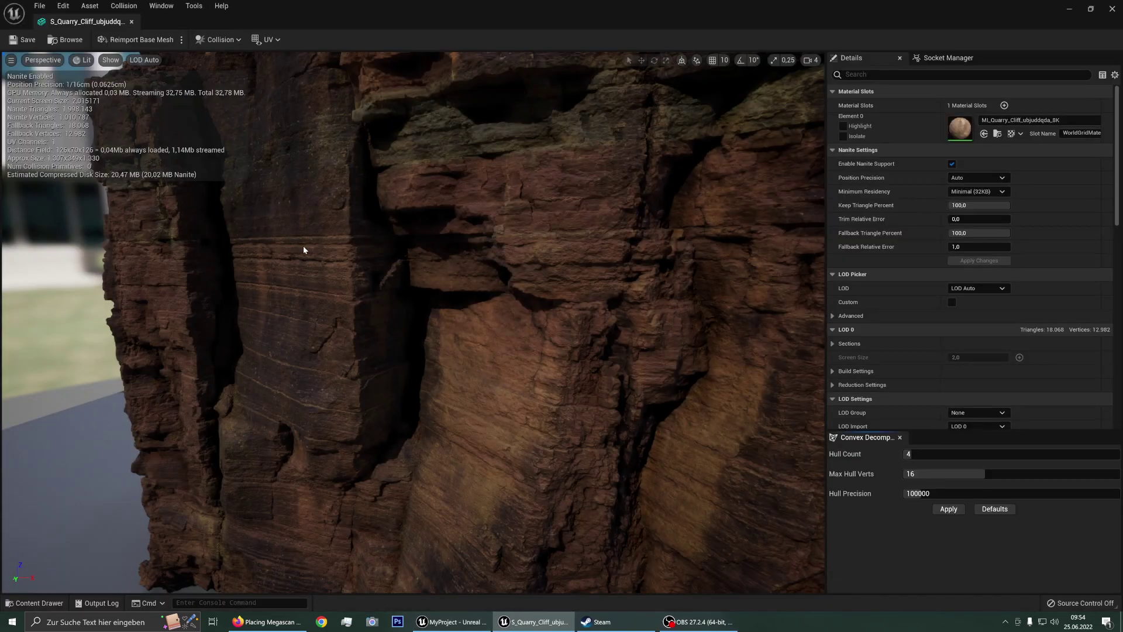
{"action": "mouse_move", "coordinate": [373, 194]}
{"action": "left_mouse_down"}
{"action": "mouse_move", "coordinate": [363, 209]}
{"action": "mouse_move", "coordinate": [699, 390]}
{"action": "left_mouse_up"}
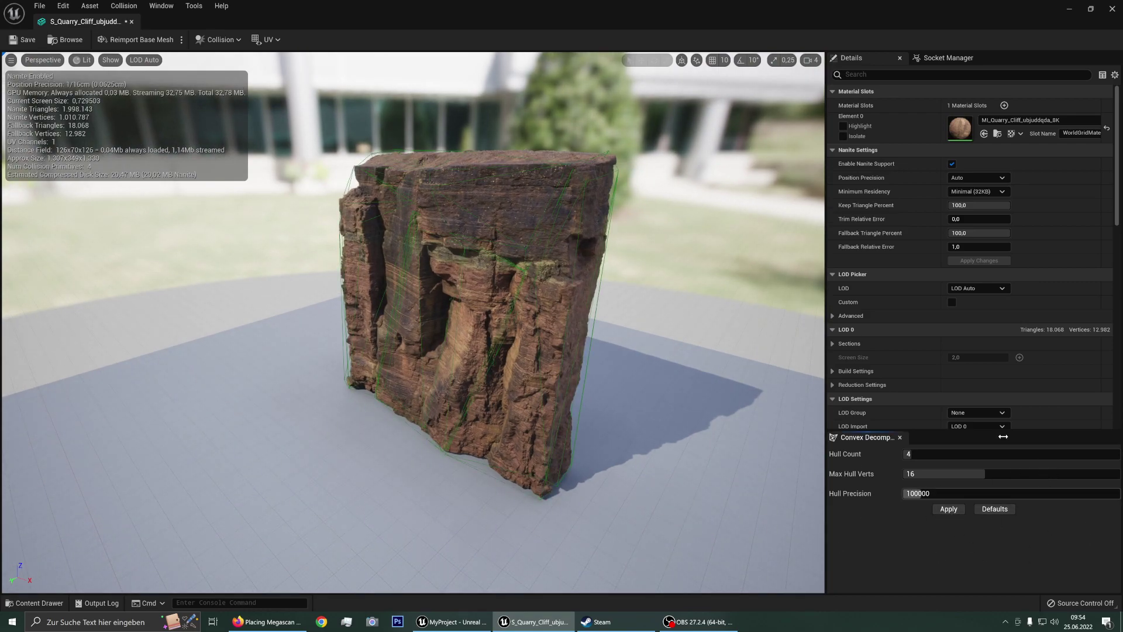
{"action": "left_click", "coordinate": [24, 40]}
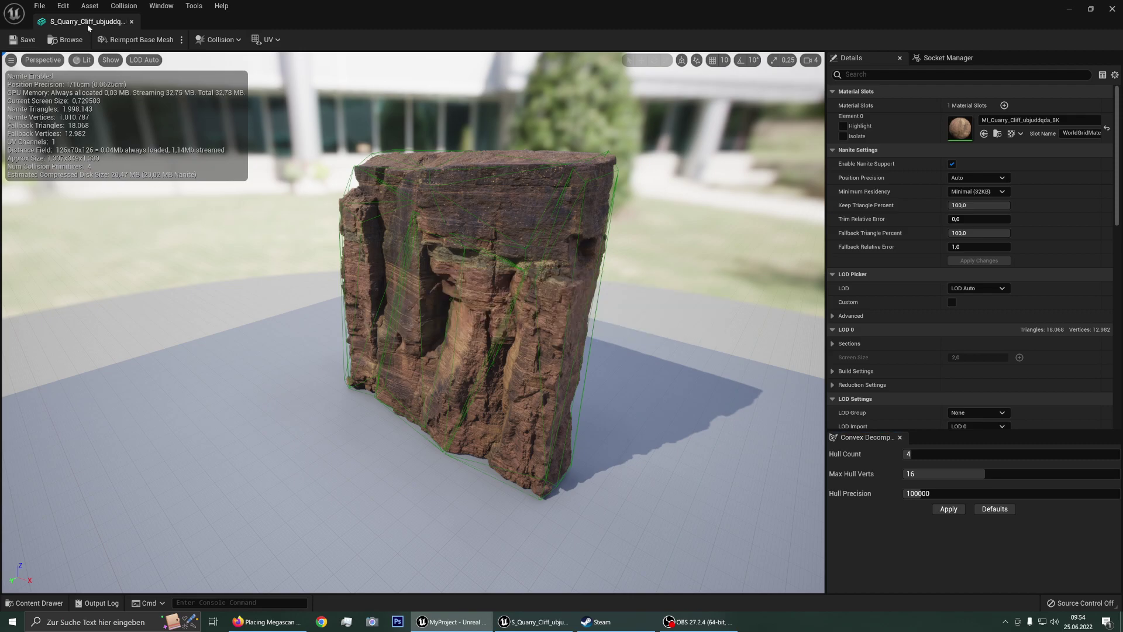
Close the mesh editor and move the Massive Nordic Coastal Cliff right against the quarry cliff
{"action": "left_click", "coordinate": [131, 22]}
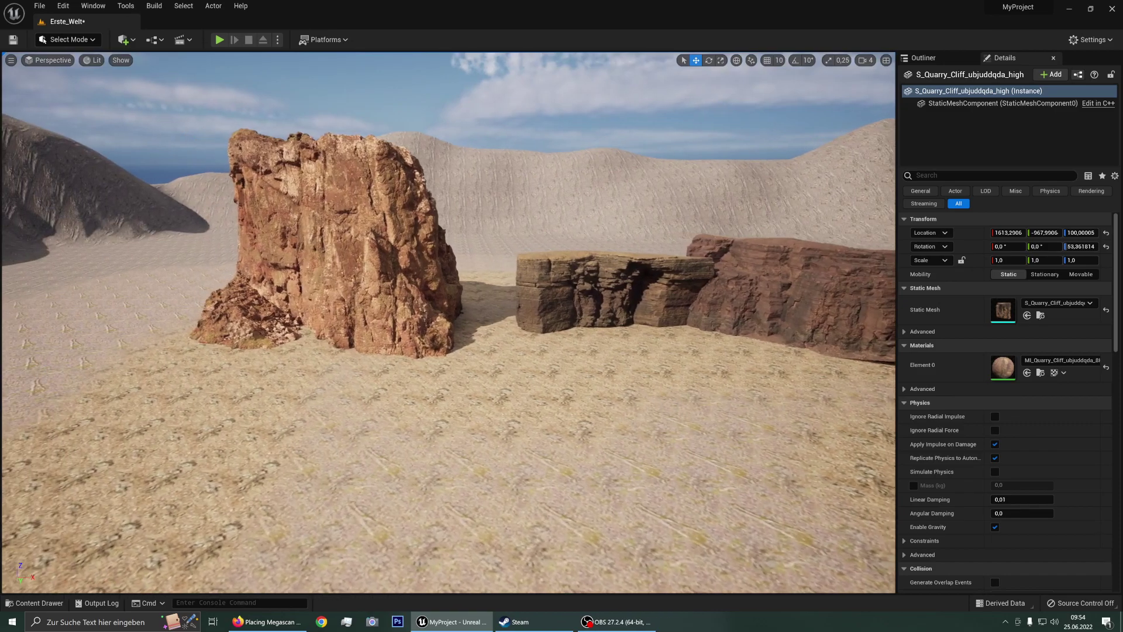
{"action": "right_click_drag", "start_coordinate": [399, 186], "coordinate": [400, 186]}
{"action": "left_click", "coordinate": [379, 248]}
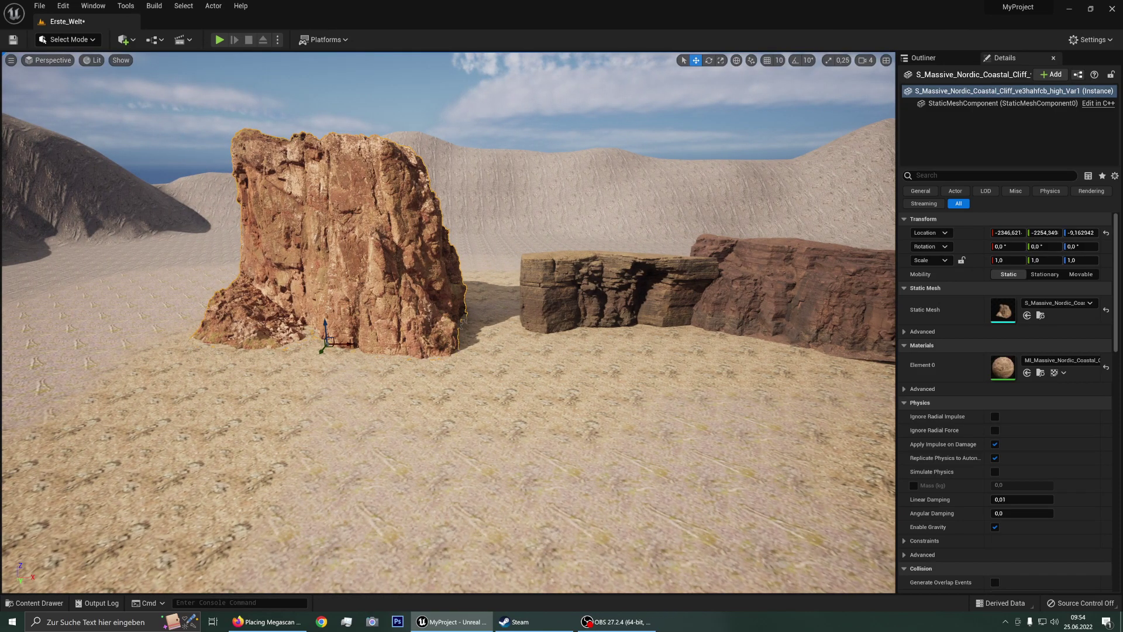
{"action": "left_click_drag", "start_coordinate": [329, 341], "coordinate": [417, 337]}
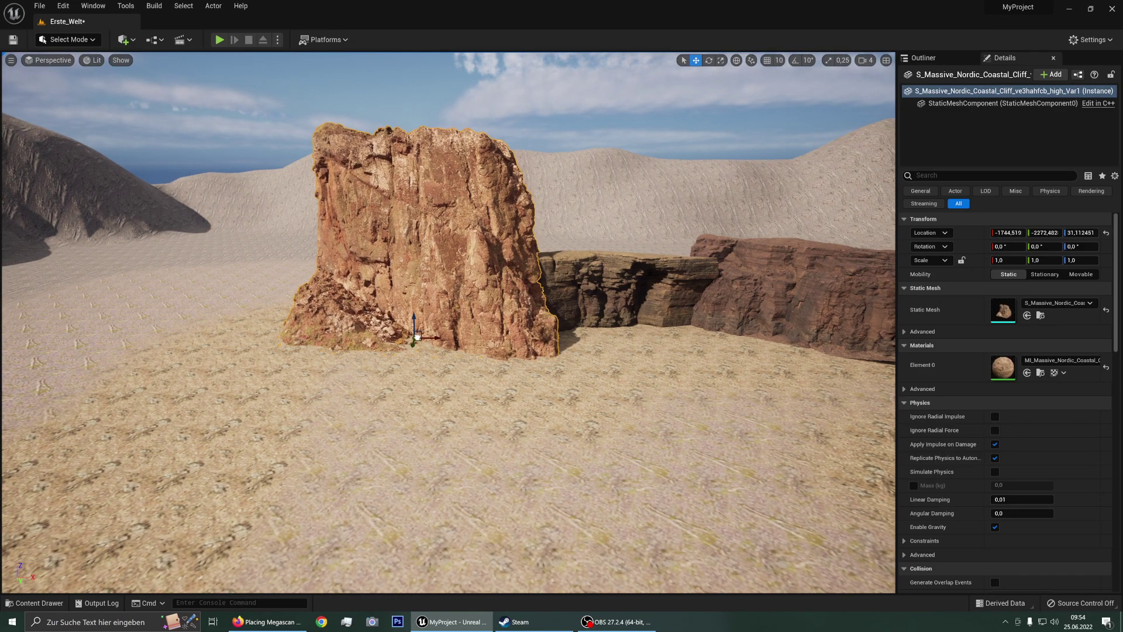
{"action": "right_click_drag", "start_coordinate": [417, 337], "coordinate": [417, 328]}
Browse to the tall cliff rock's asset and open its material instance
{"action": "left_click", "coordinate": [672, 322]}
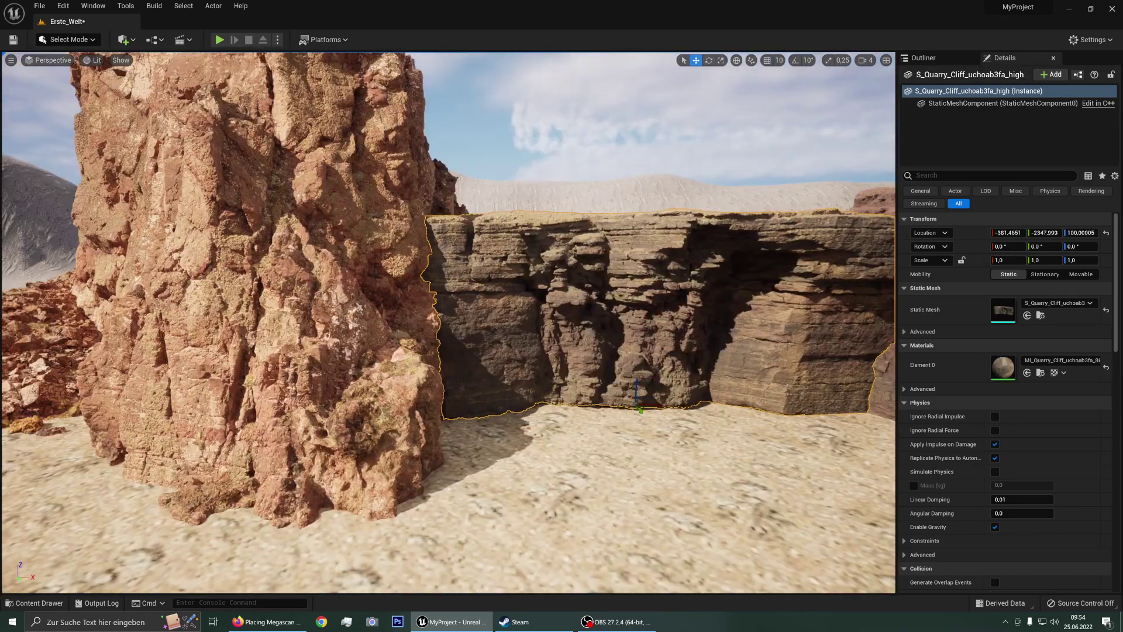
{"action": "right_click_drag", "start_coordinate": [672, 322], "coordinate": [593, 367]}
{"action": "left_click", "coordinate": [591, 418]}
{"action": "right_click", "coordinate": [365, 283]}
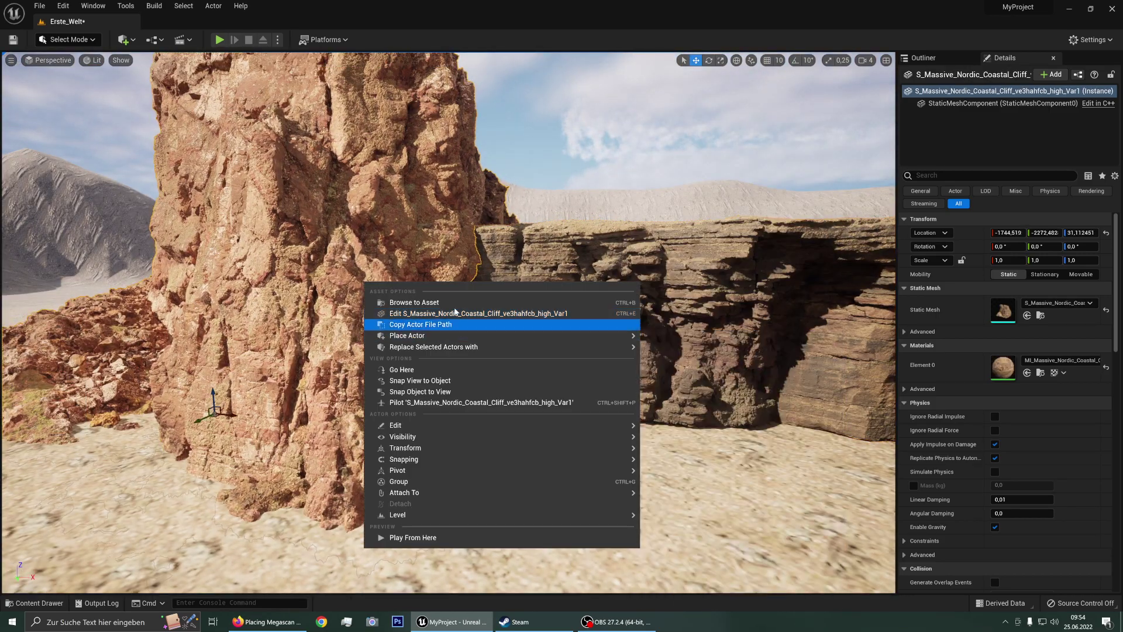
{"action": "left_click", "coordinate": [454, 302]}
{"action": "double_click", "coordinate": [234, 468]}
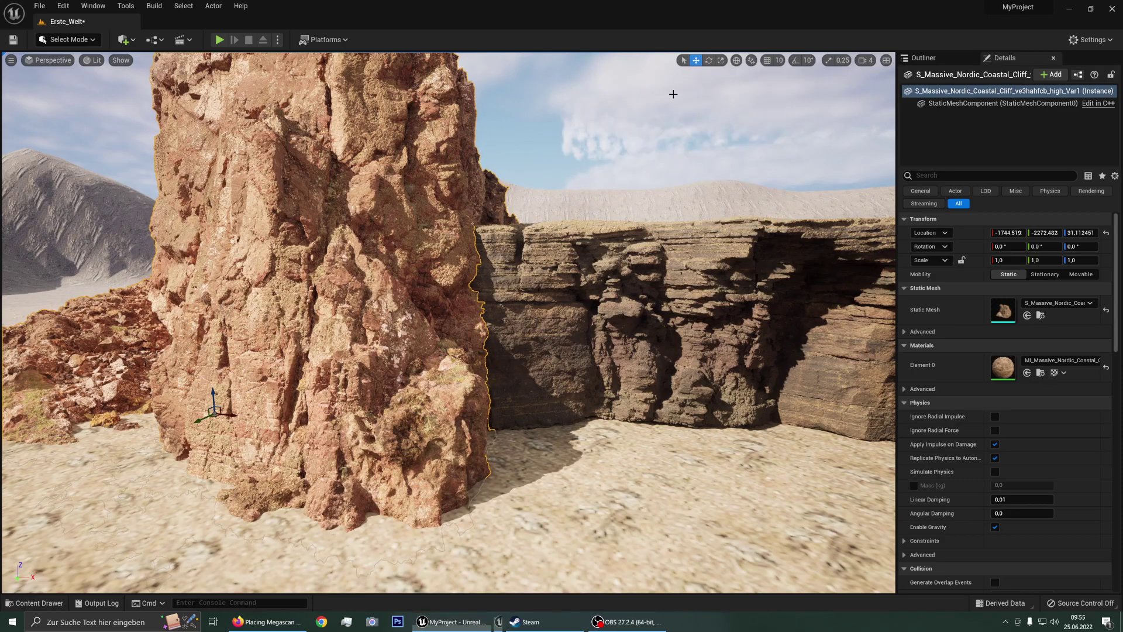
Float and enlarge the MI_Massive_Nordic material editor, then open its Albedo Tint colour picker
{"action": "left_click_drag", "start_coordinate": [99, 22], "coordinate": [673, 93]}
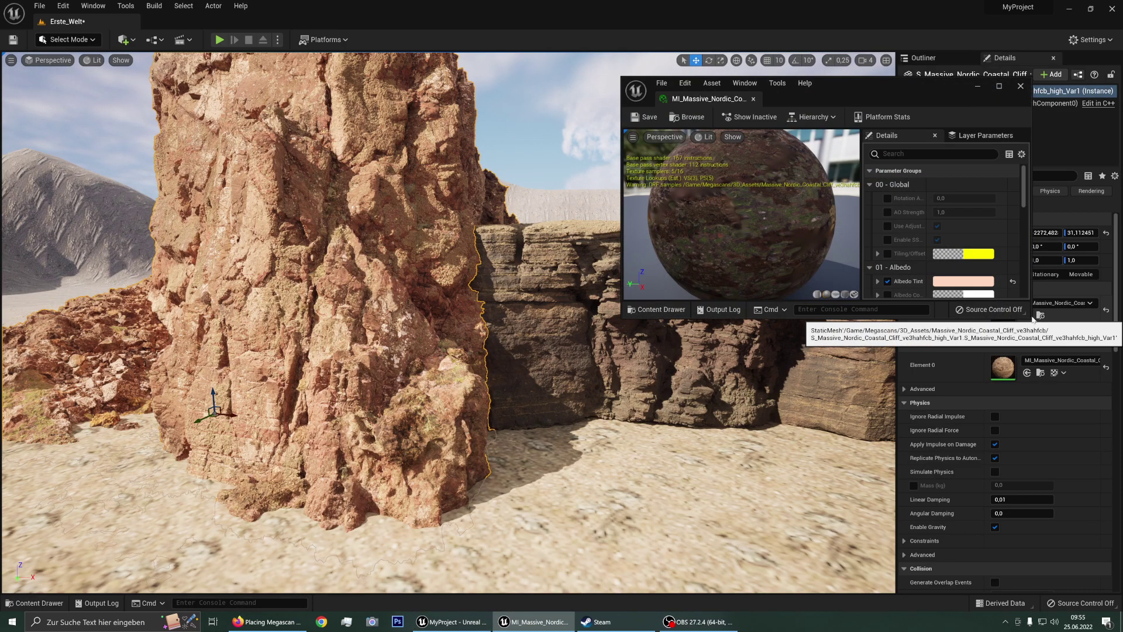
{"action": "left_click_drag", "start_coordinate": [1027, 316], "coordinate": [1060, 507]}
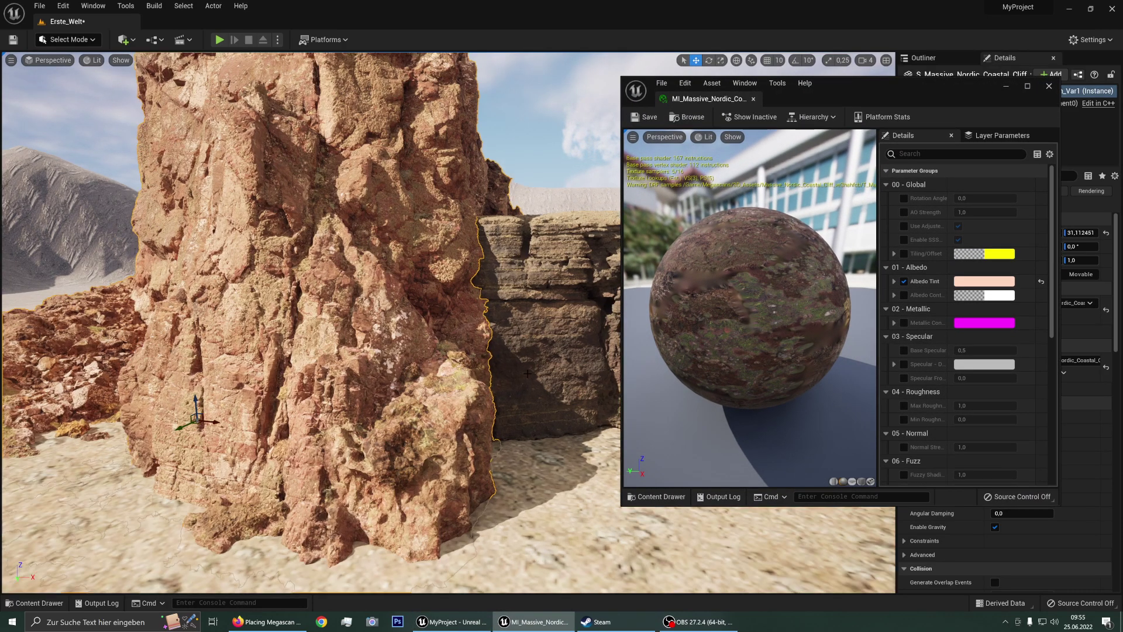
{"action": "scroll", "coordinate": [489, 376], "scroll_direction": "up", "scroll_amount": 10}
{"action": "scroll", "coordinate": [490, 376], "scroll_direction": "down", "scroll_amount": 3}
{"action": "scroll", "coordinate": [488, 374], "scroll_direction": "down", "scroll_amount": 3}
{"action": "scroll", "coordinate": [488, 373], "scroll_direction": "down", "scroll_amount": 3}
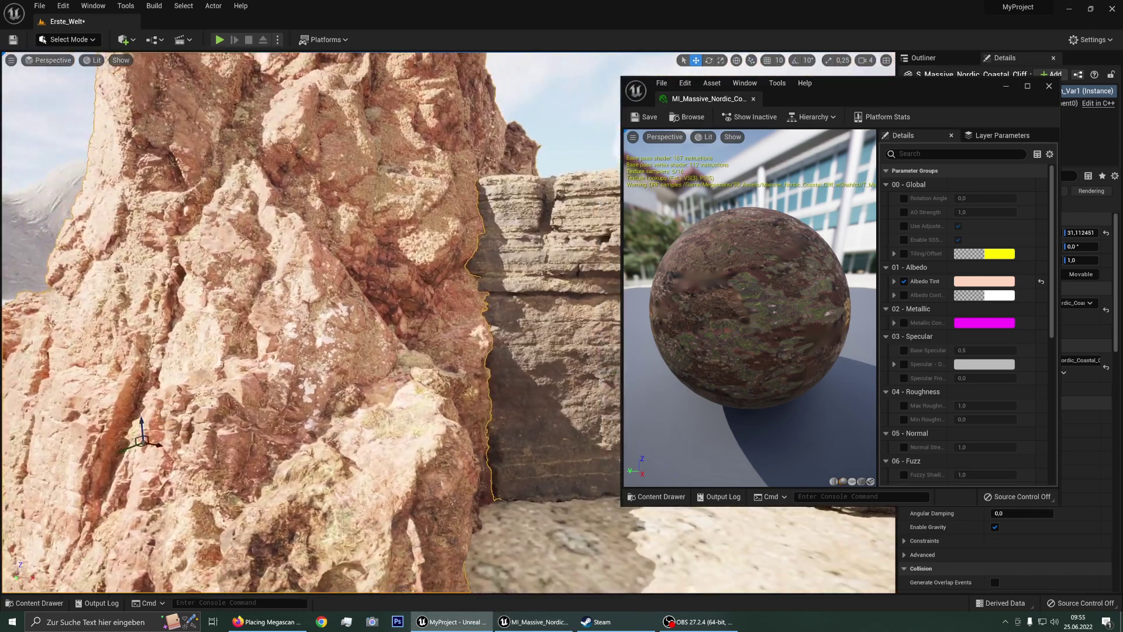
{"action": "scroll", "coordinate": [487, 371], "scroll_direction": "down", "scroll_amount": 3}
{"action": "scroll", "coordinate": [487, 370], "scroll_direction": "down", "scroll_amount": 2}
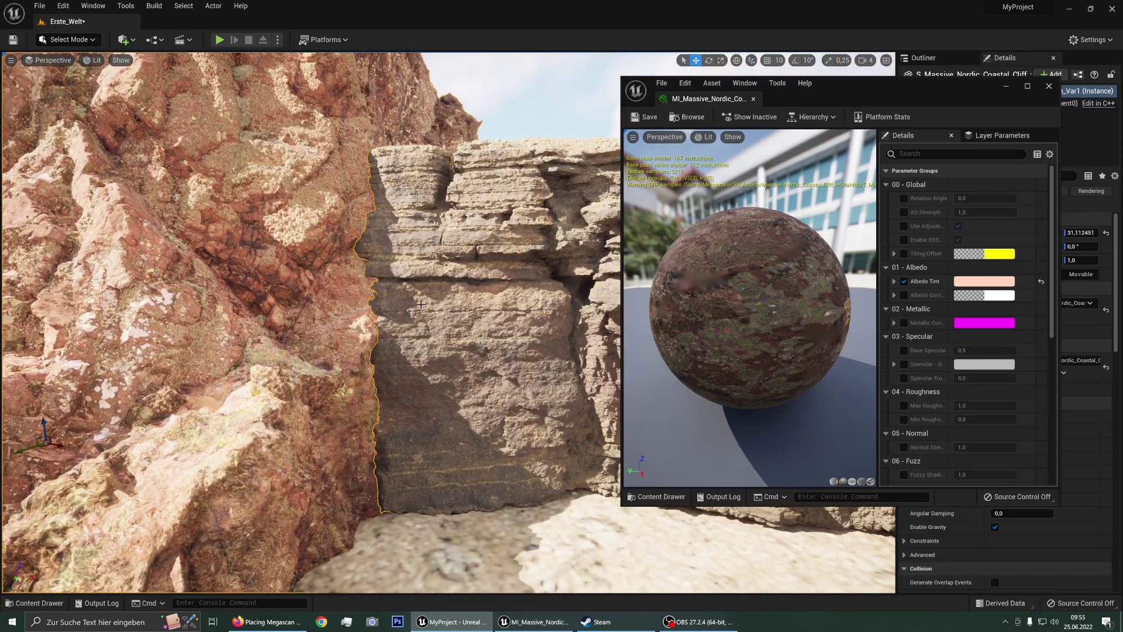
{"action": "middle_click_drag", "start_coordinate": [420, 304], "coordinate": [801, 297]}
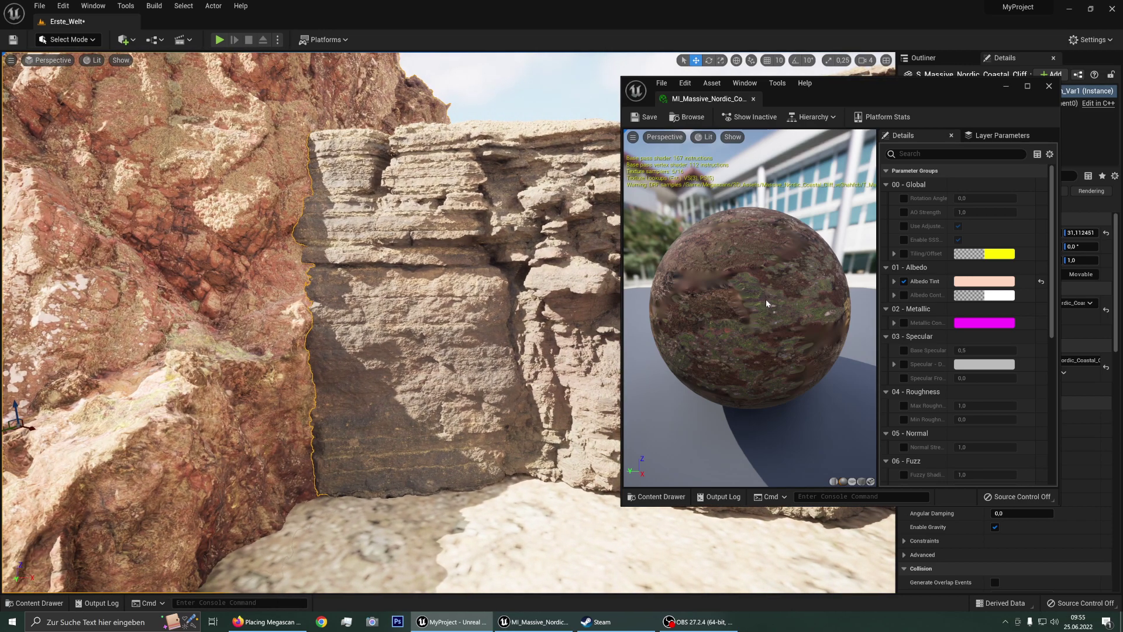
{"action": "left_click", "coordinate": [988, 281]}
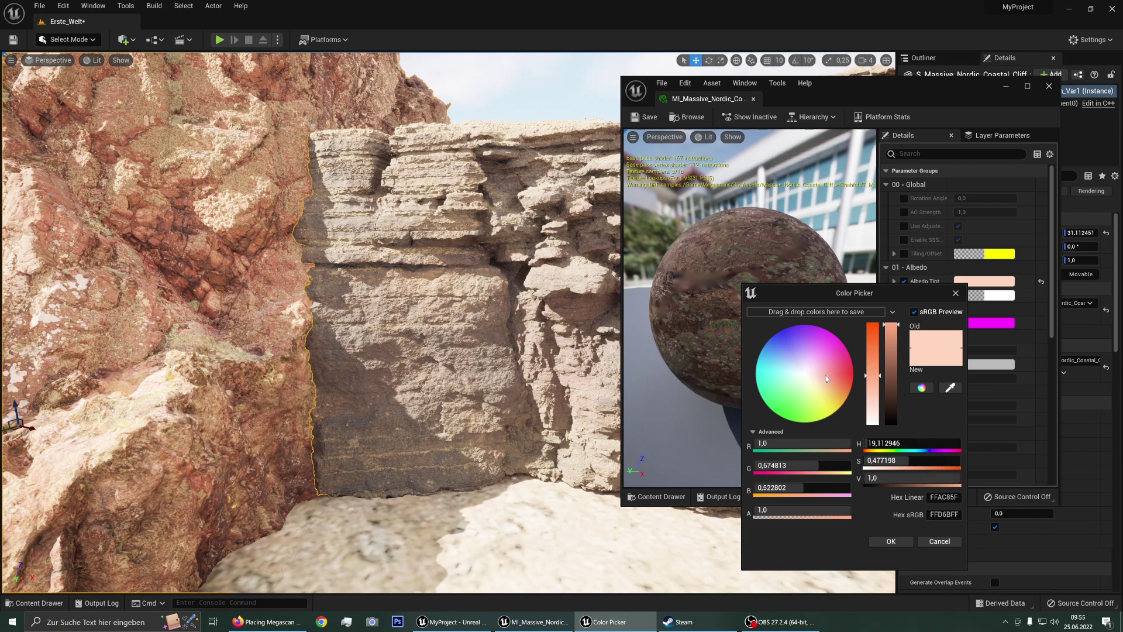
Change the Nordic cliff's Albedo Tint to a pale pink, confirm it and save the material
{"action": "left_click_drag", "start_coordinate": [827, 379], "coordinate": [807, 376]}
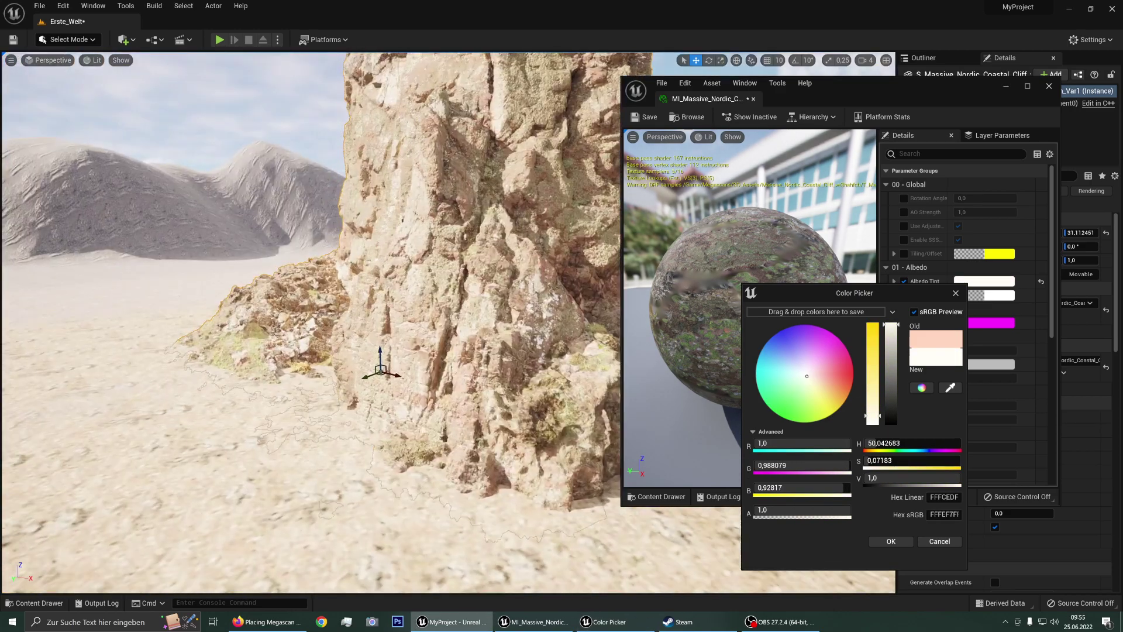
{"action": "right_click_drag", "start_coordinate": [444, 348], "coordinate": [480, 347]}
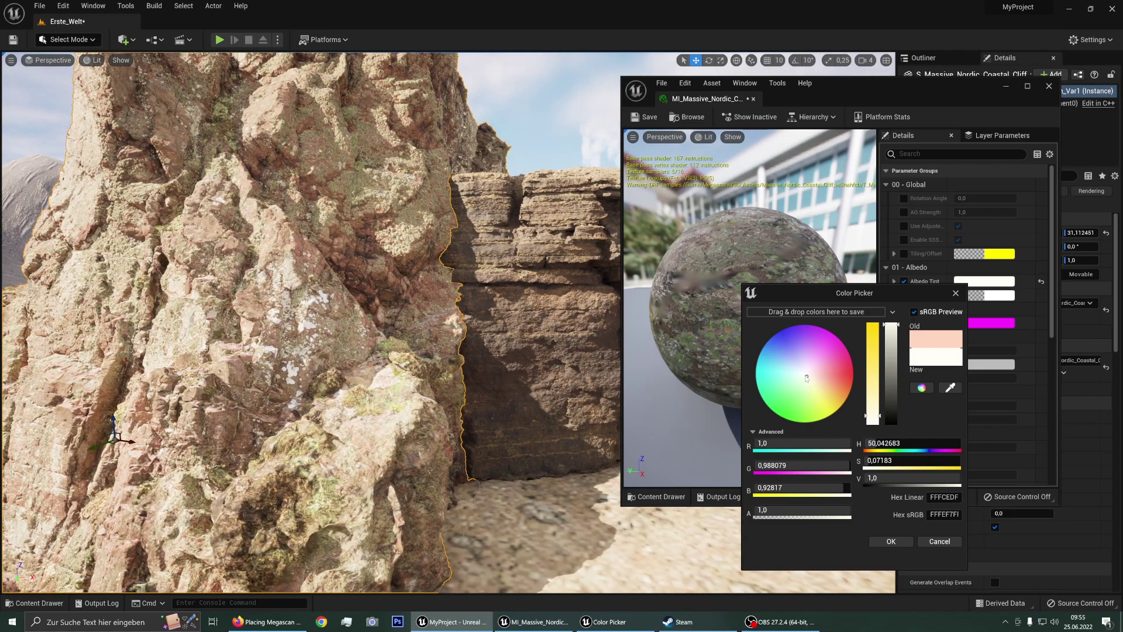
{"action": "left_click_drag", "start_coordinate": [805, 378], "coordinate": [813, 380]}
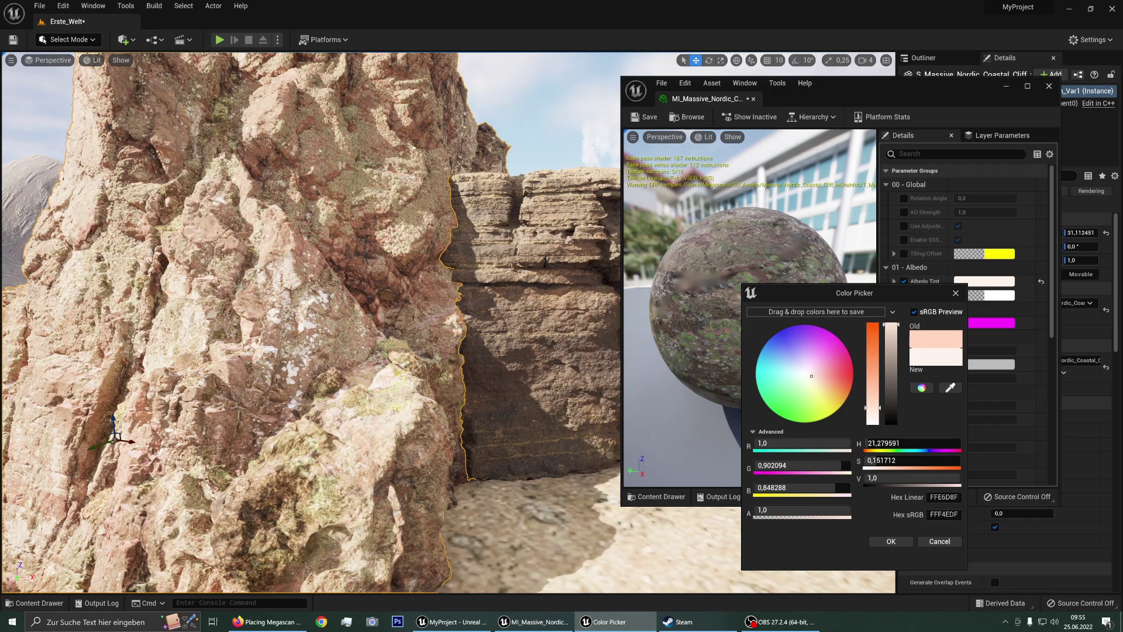
{"action": "right_click_drag", "start_coordinate": [445, 347], "coordinate": [410, 348]}
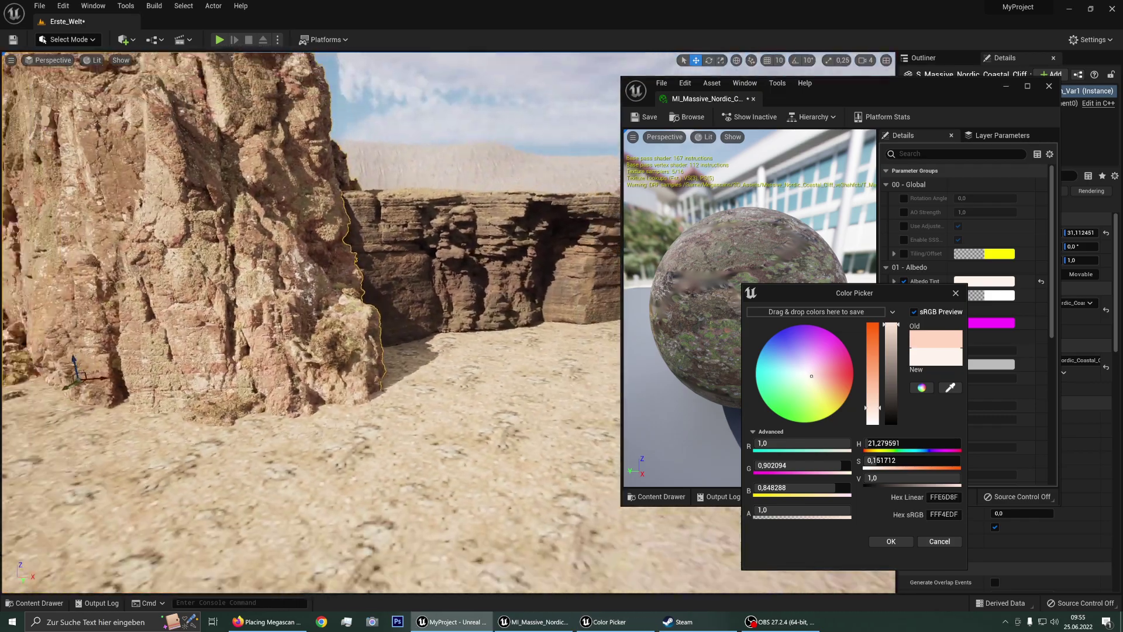
{"action": "right_click_drag", "start_coordinate": [495, 306], "coordinate": [467, 308]}
{"action": "left_click_drag", "start_coordinate": [811, 378], "coordinate": [817, 379]}
{"action": "right_click_drag", "start_coordinate": [467, 308], "coordinate": [466, 308]}
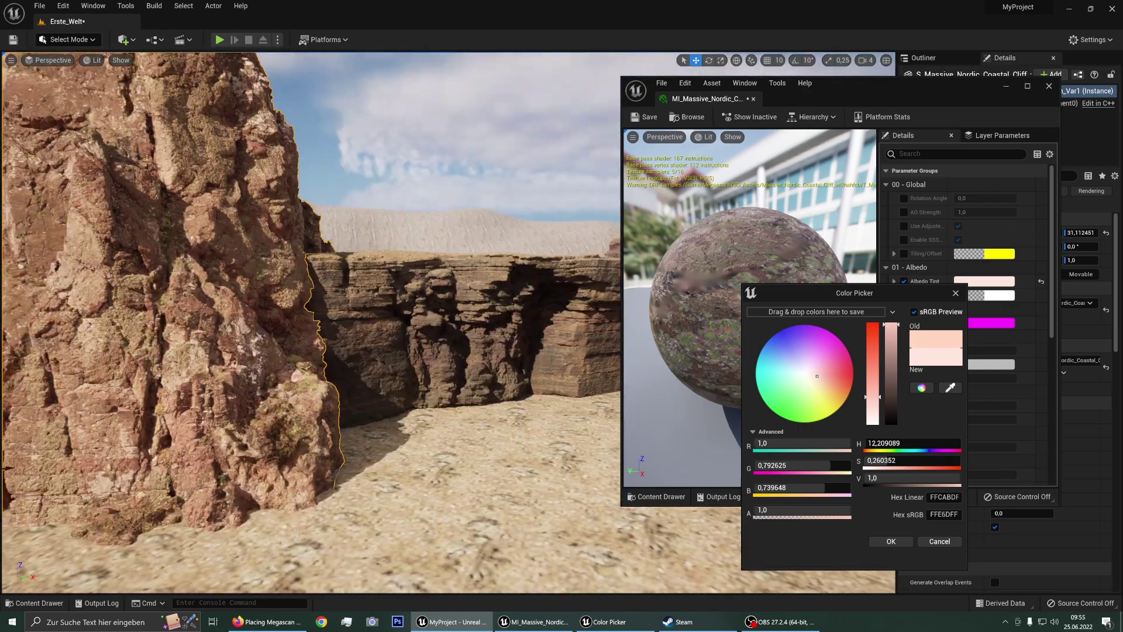
{"action": "right_click_drag", "start_coordinate": [550, 326], "coordinate": [550, 326]}
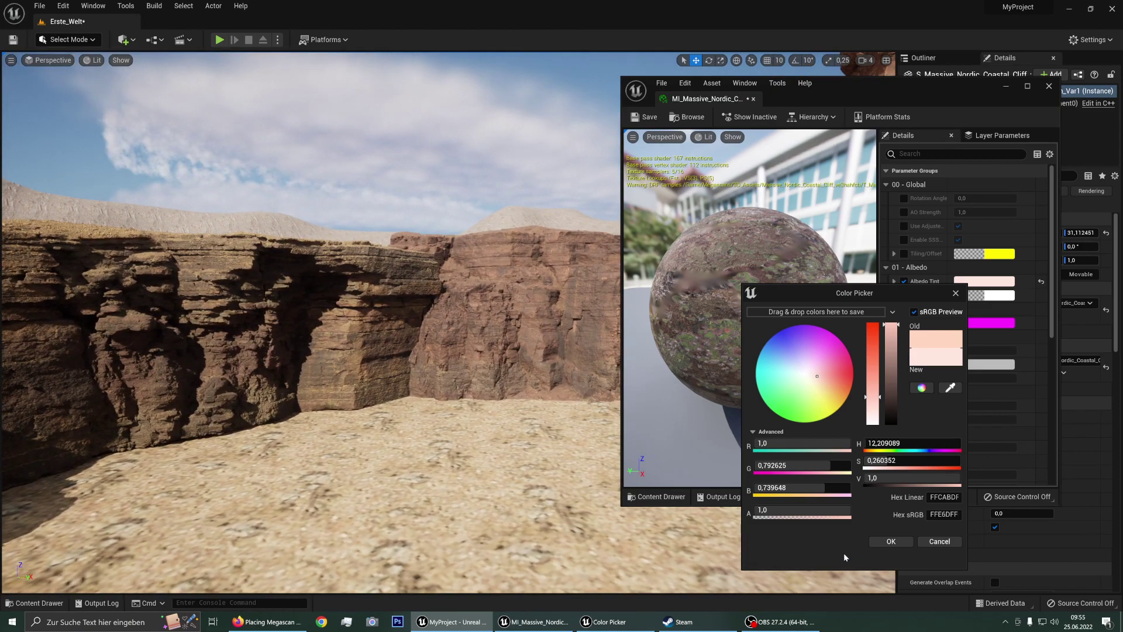
{"action": "left_click", "coordinate": [891, 541]}
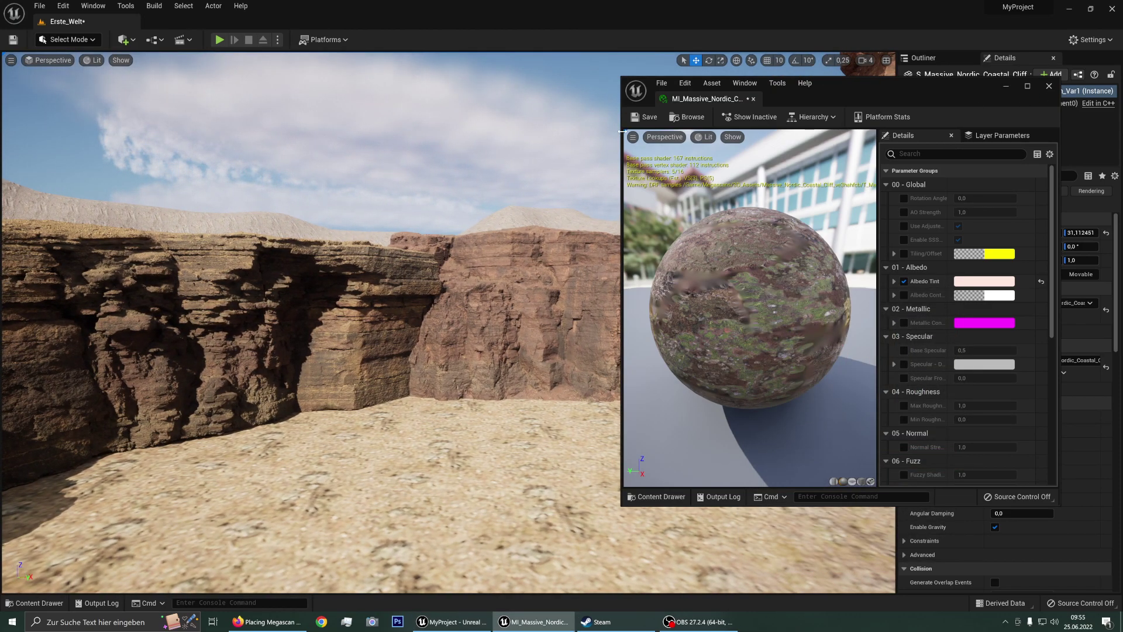
{"action": "left_click", "coordinate": [643, 117]}
Locate the quarry cliff's MI_Quarry_Cliff material instance and open it in a floating, enlarged editor
{"action": "left_click", "coordinate": [1048, 87]}
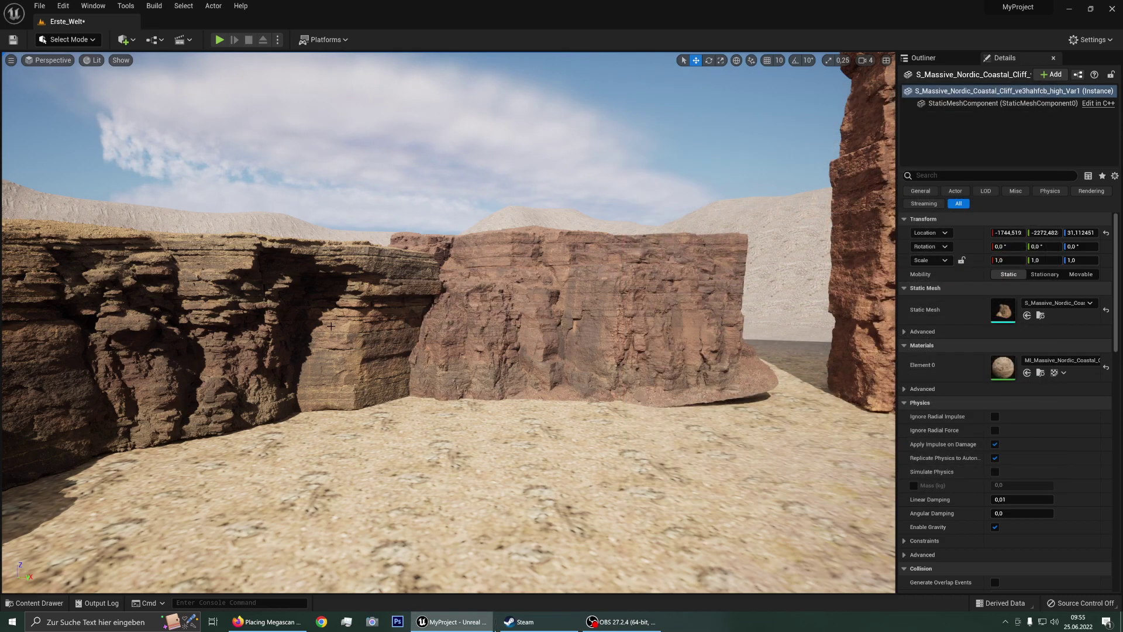
{"action": "right_click_drag", "start_coordinate": [450, 322], "coordinate": [484, 279]}
{"action": "right_click", "coordinate": [484, 279]}
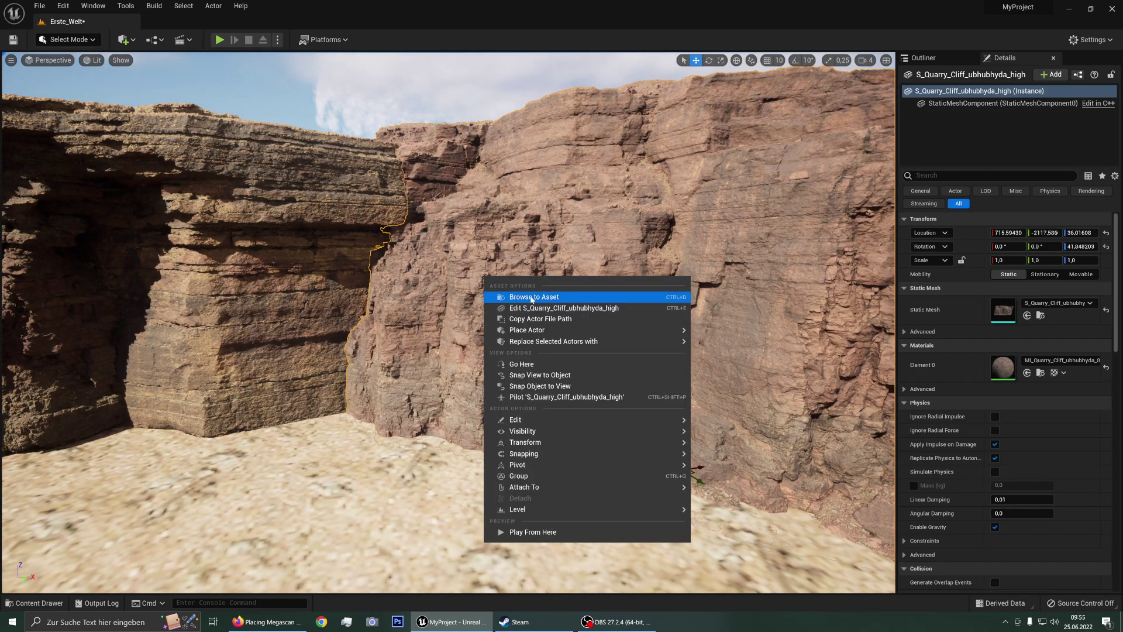
{"action": "left_click", "coordinate": [529, 296]}
{"action": "double_click", "coordinate": [241, 468]}
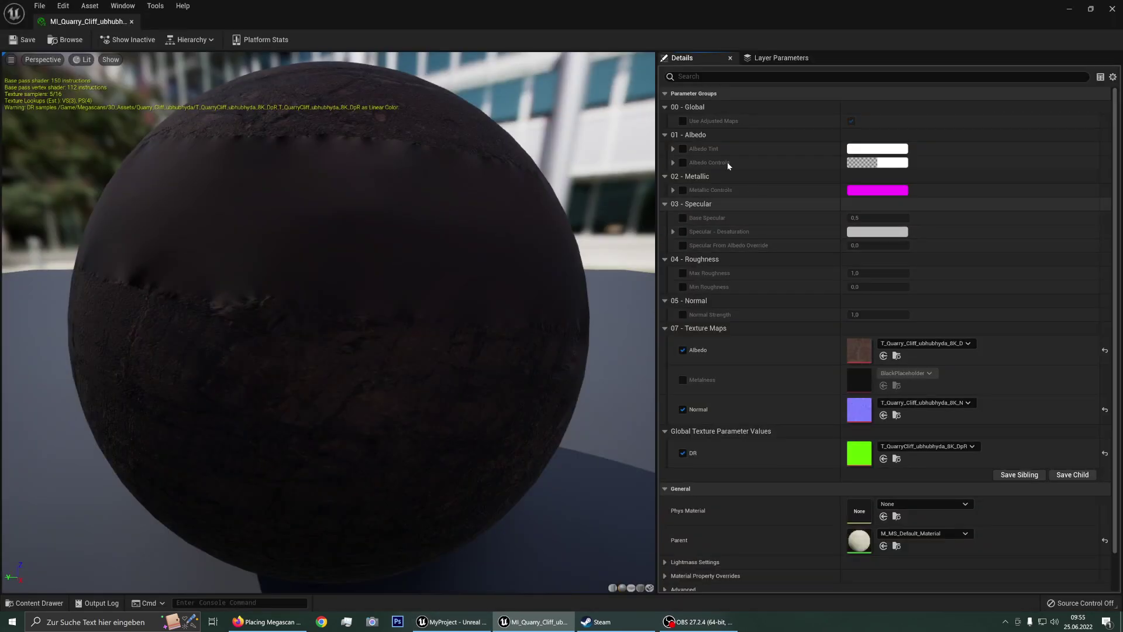
{"action": "left_click", "coordinate": [131, 21]}
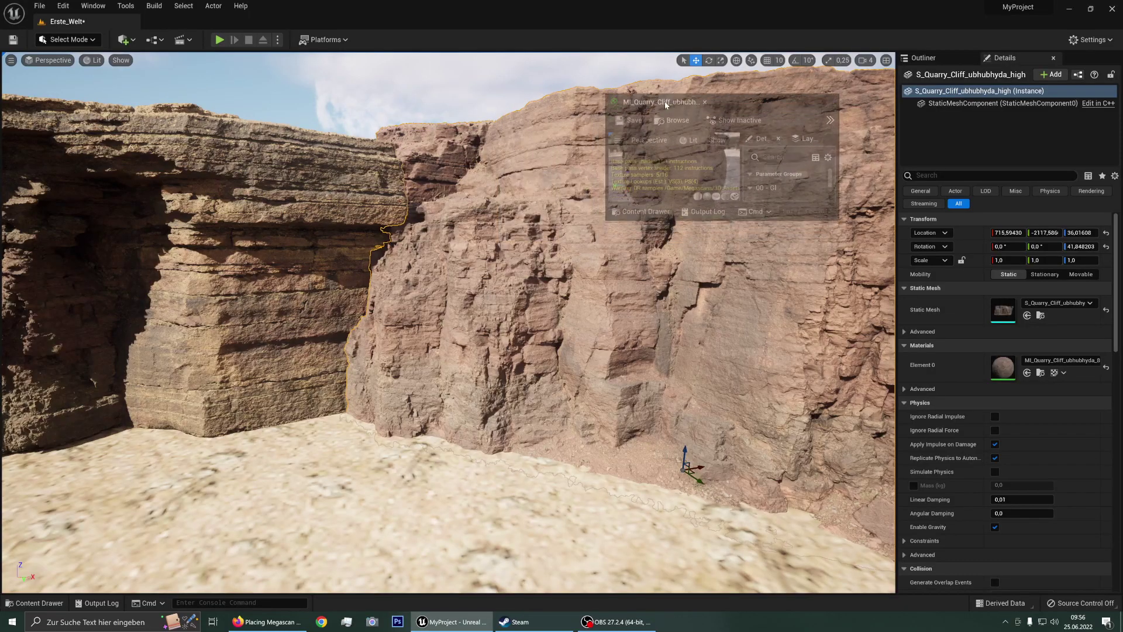
{"action": "left_click_drag", "start_coordinate": [1014, 332], "coordinate": [1019, 553]}
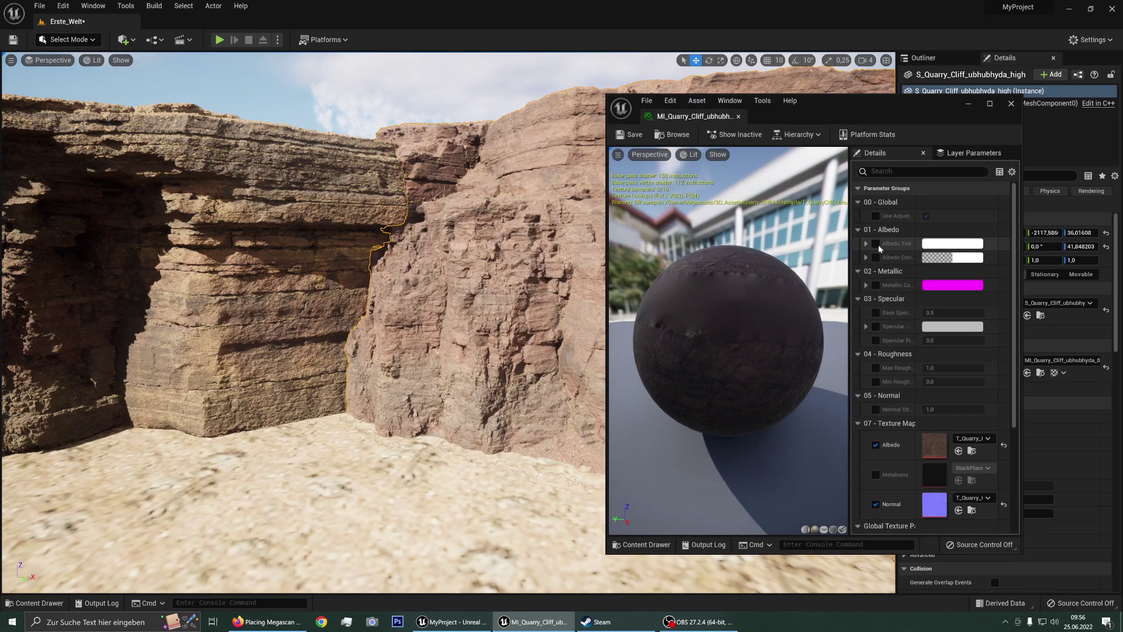
Enable Albedo Tint, set it to a light cyan, confirm and save the material
{"action": "left_click", "coordinate": [938, 247]}
{"action": "scroll", "coordinate": [355, 287], "scroll_direction": "up", "scroll_amount": 3}
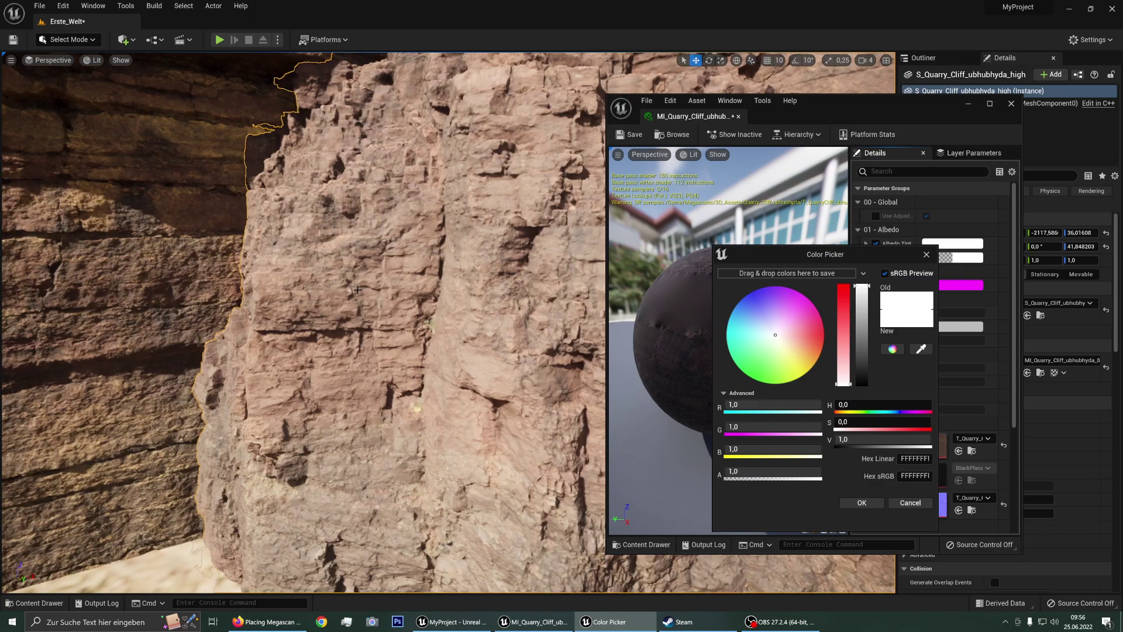
{"action": "scroll", "coordinate": [355, 287], "scroll_direction": "down", "scroll_amount": 5}
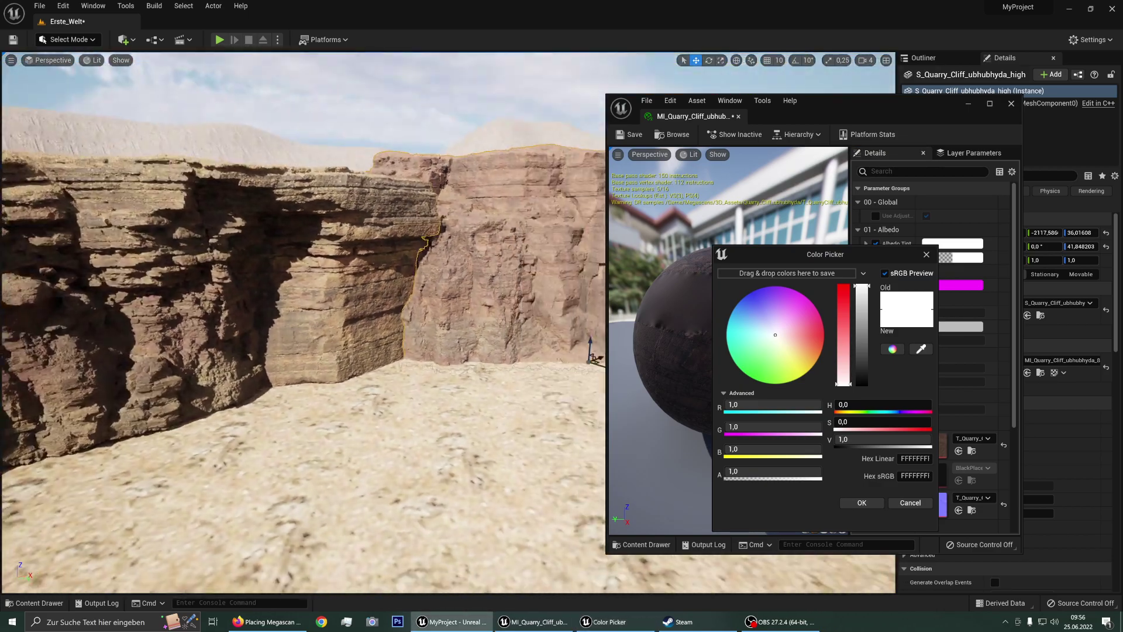
{"action": "mouse_move", "coordinate": [355, 287]}
{"action": "right_mouse_down"}
{"action": "mouse_move", "coordinate": [327, 287]}
{"action": "mouse_move", "coordinate": [356, 287]}
{"action": "right_mouse_up"}
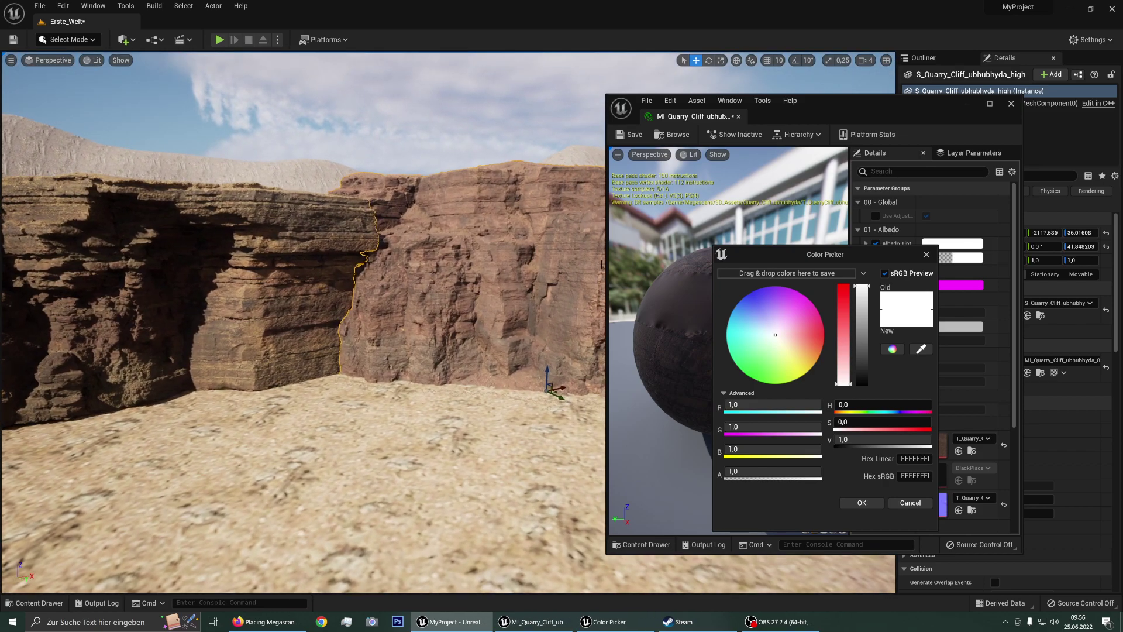
{"action": "left_click_drag", "start_coordinate": [777, 336], "coordinate": [769, 335]}
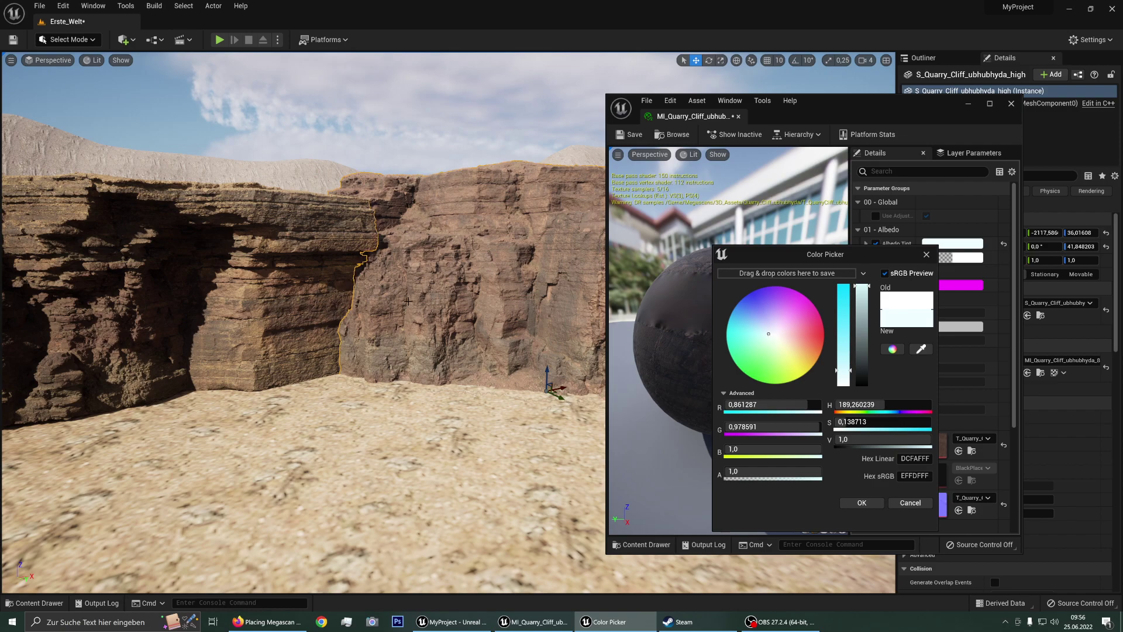
{"action": "right_click_drag", "start_coordinate": [407, 302], "coordinate": [407, 301]}
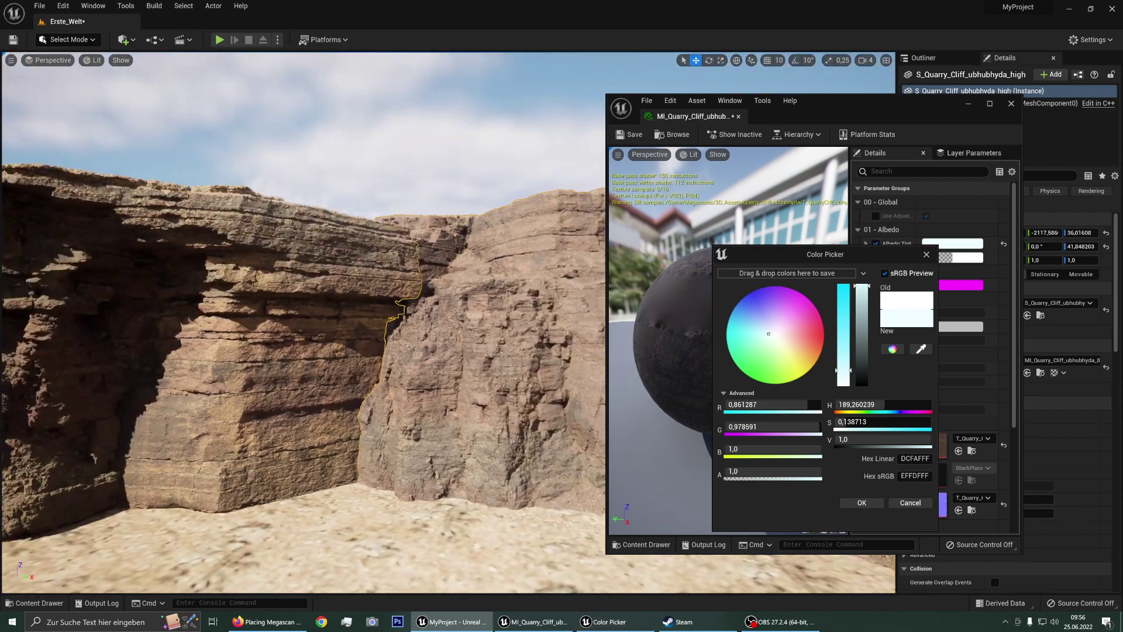
{"action": "right_click_drag", "start_coordinate": [545, 350], "coordinate": [544, 349]}
{"action": "left_click", "coordinate": [861, 502]}
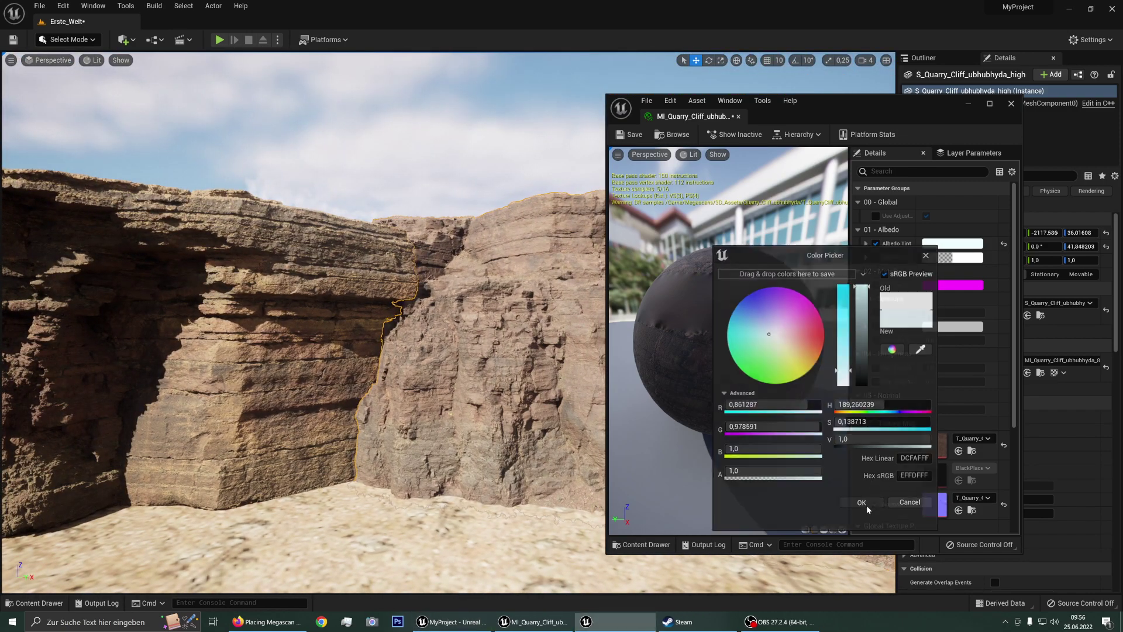
{"action": "left_click", "coordinate": [628, 135]}
Move the quarry cliff next to the neighbouring rock wall
{"action": "left_click", "coordinate": [1011, 103]}
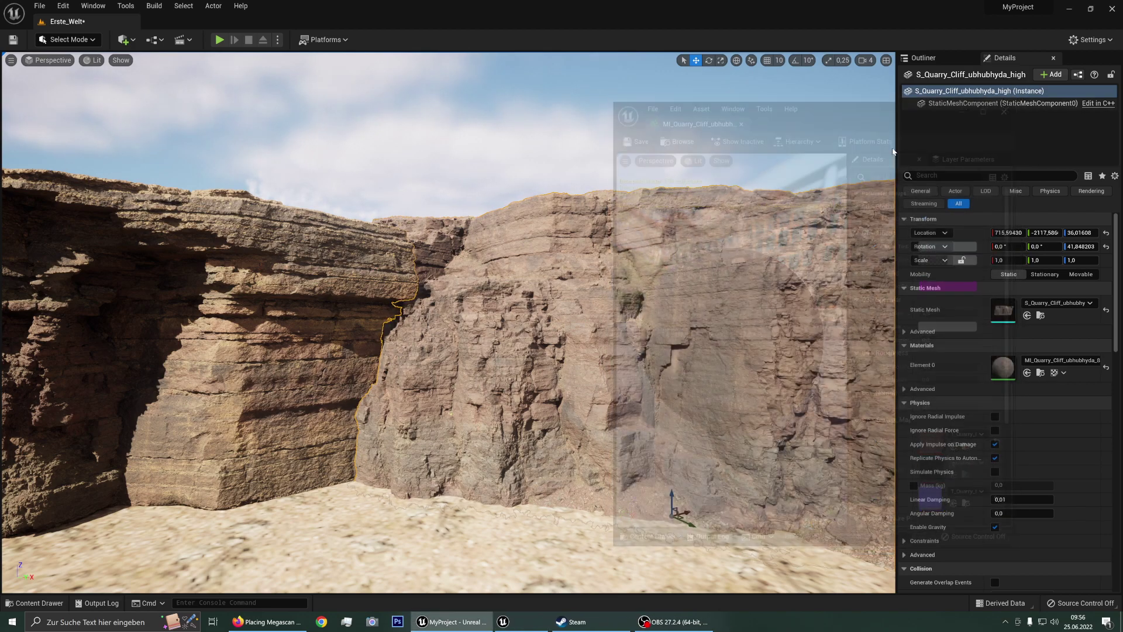
{"action": "right_click_drag", "start_coordinate": [650, 272], "coordinate": [649, 272]}
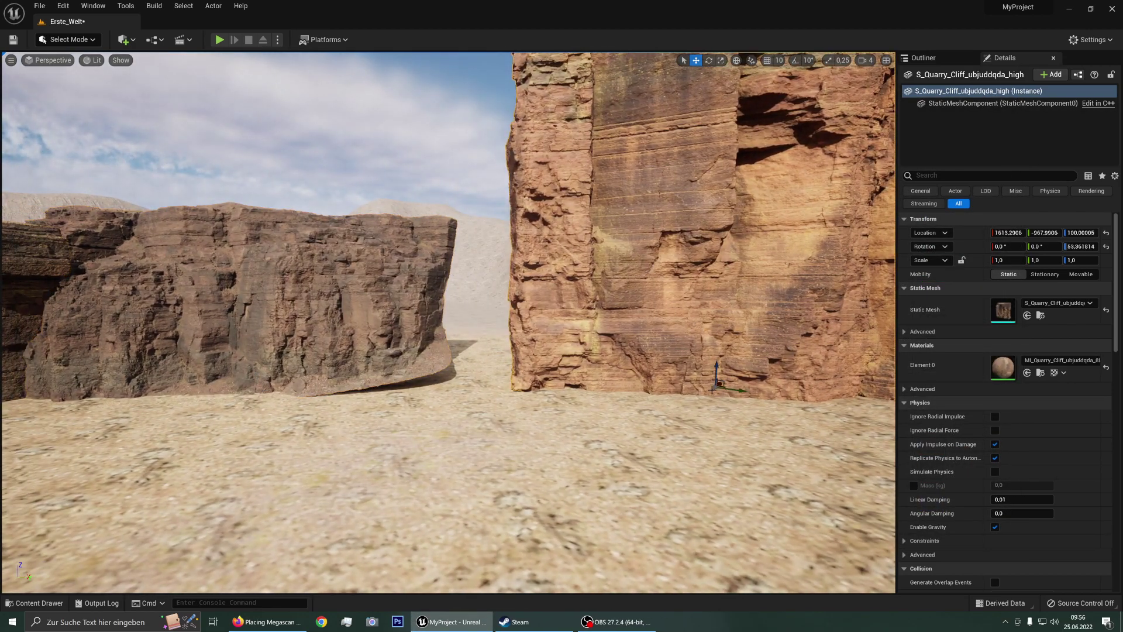
{"action": "left_click_drag", "start_coordinate": [716, 383], "coordinate": [585, 387]}
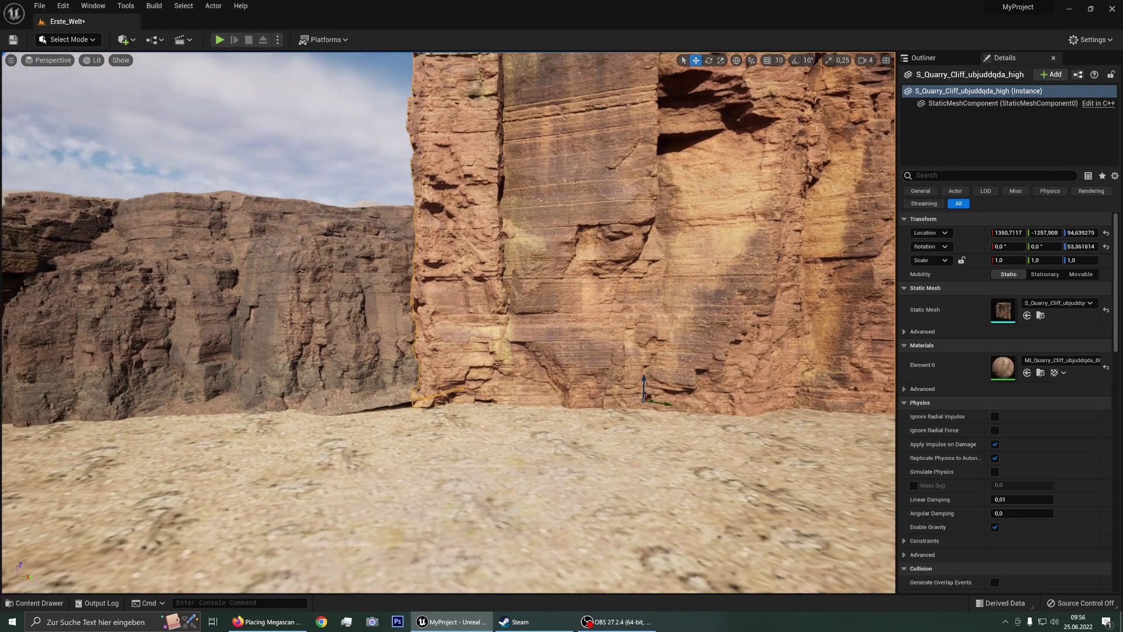
Open the quarry cliff's MI_Quarry_Cliff material instance in a floating, enlarged editor
{"action": "right_click_drag", "start_coordinate": [668, 310], "coordinate": [668, 310]}
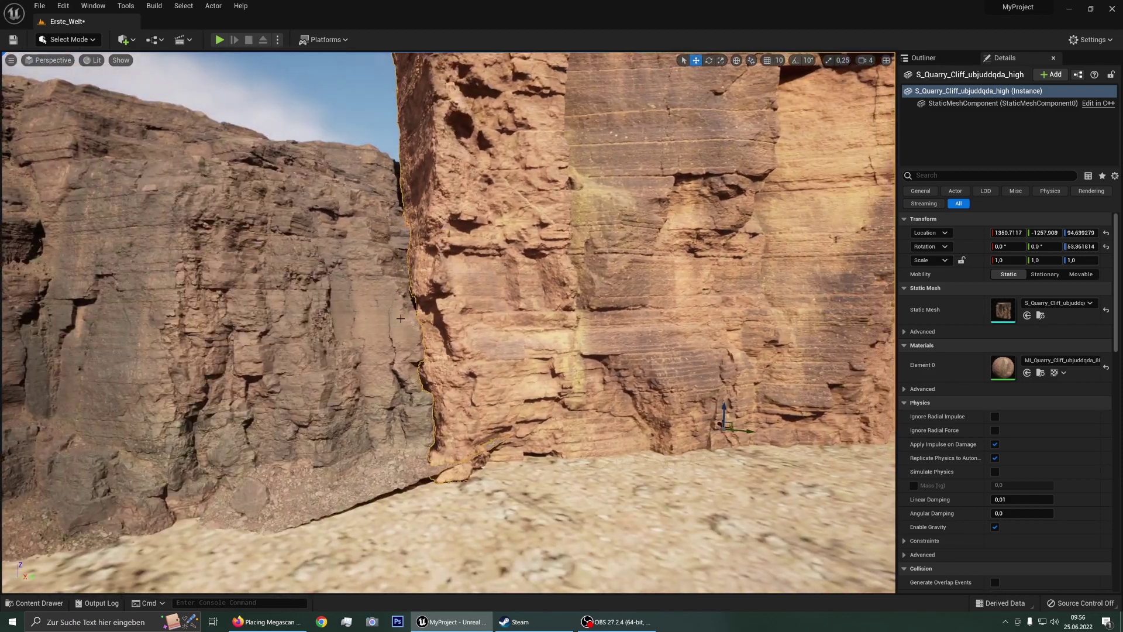
{"action": "right_click", "coordinate": [668, 310]}
{"action": "left_click", "coordinate": [670, 314]}
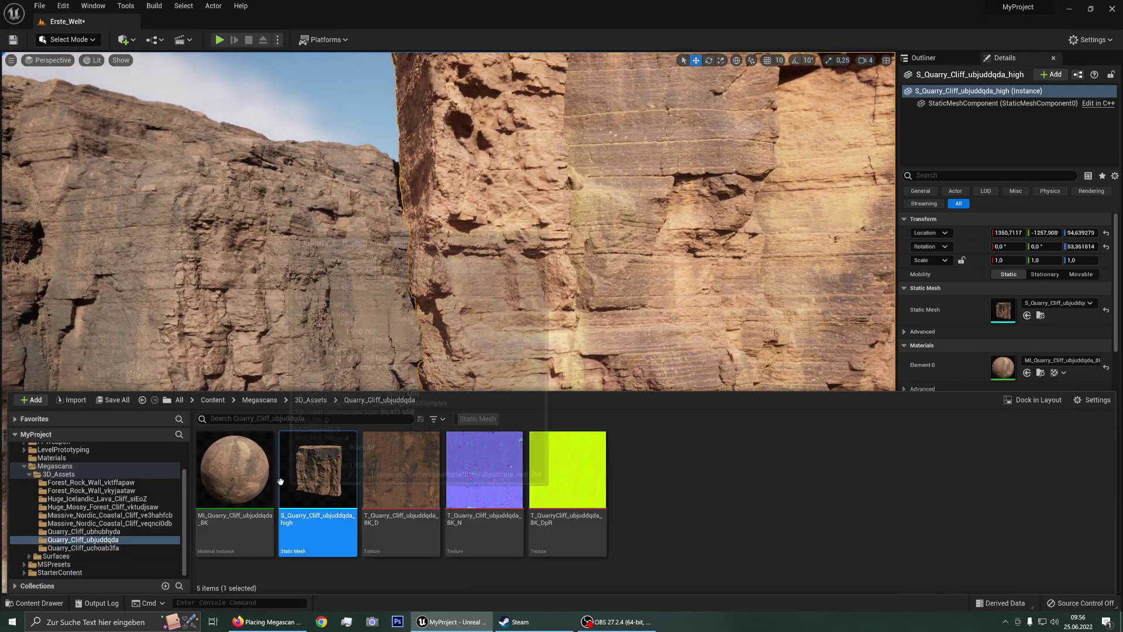
{"action": "double_click", "coordinate": [237, 462]}
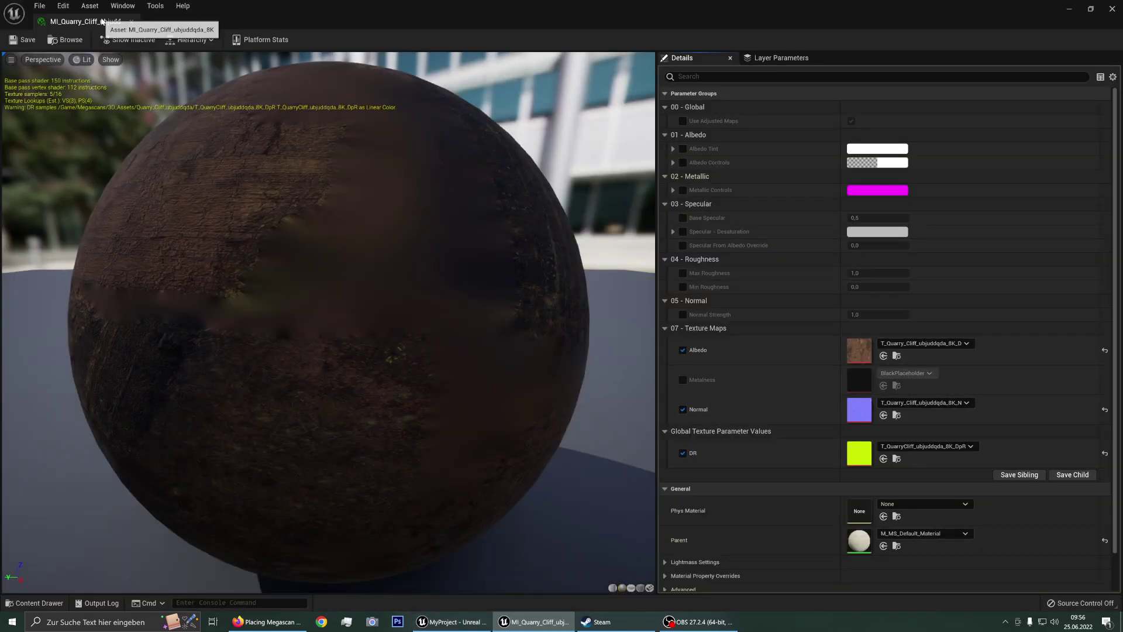
{"action": "left_click_drag", "start_coordinate": [117, 26], "coordinate": [638, 115]}
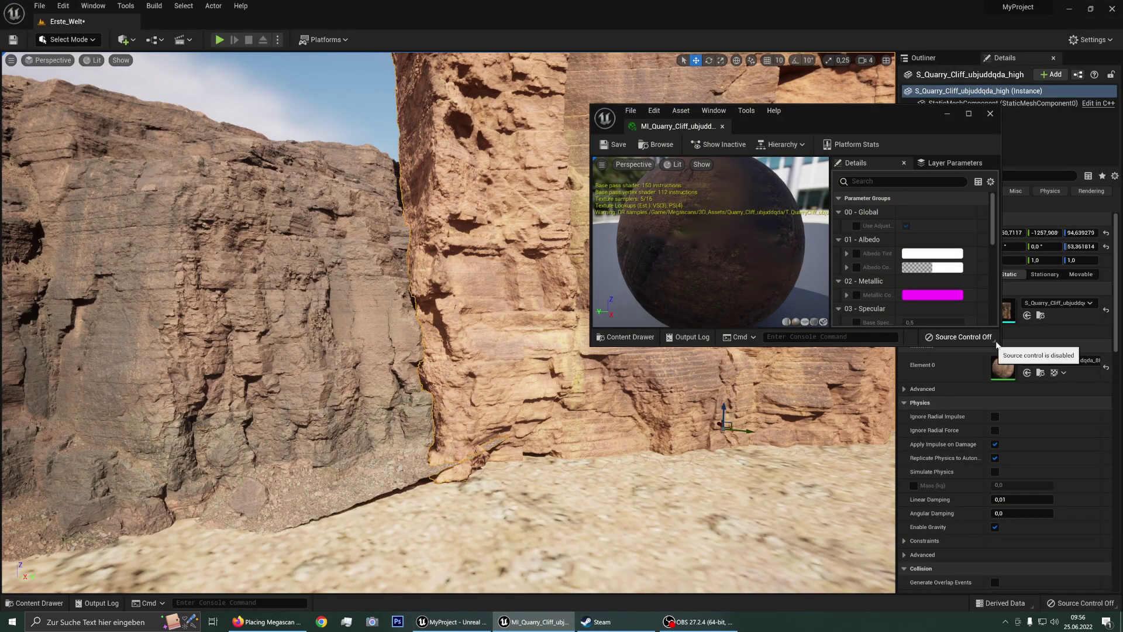
{"action": "left_click_drag", "start_coordinate": [996, 345], "coordinate": [996, 497]}
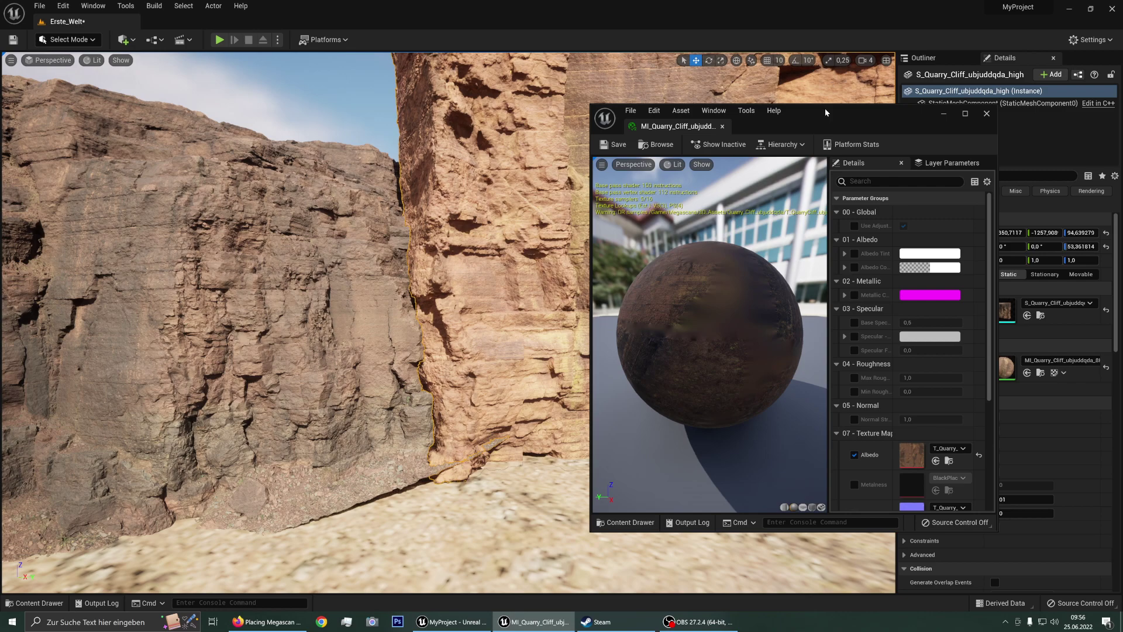
{"action": "left_click_drag", "start_coordinate": [824, 111], "coordinate": [829, 69]}
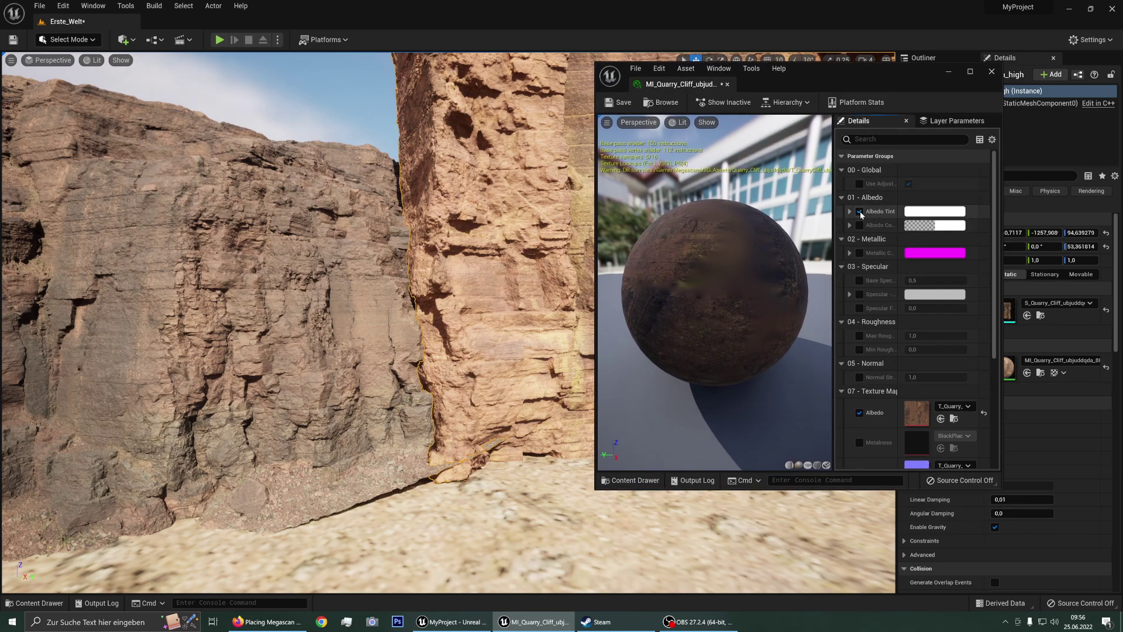
Set the Albedo Tint to pale blue ACD4FF, then confirm, save and close the material
{"action": "left_click", "coordinate": [935, 211]}
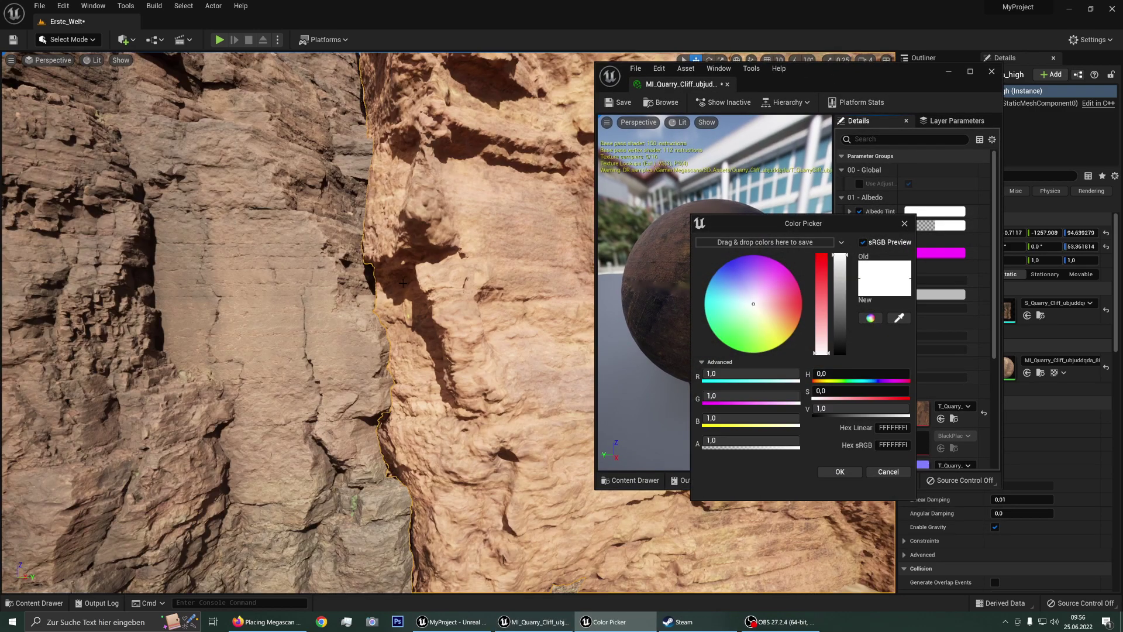
{"action": "scroll", "coordinate": [506, 305], "scroll_direction": "down", "scroll_amount": 3}
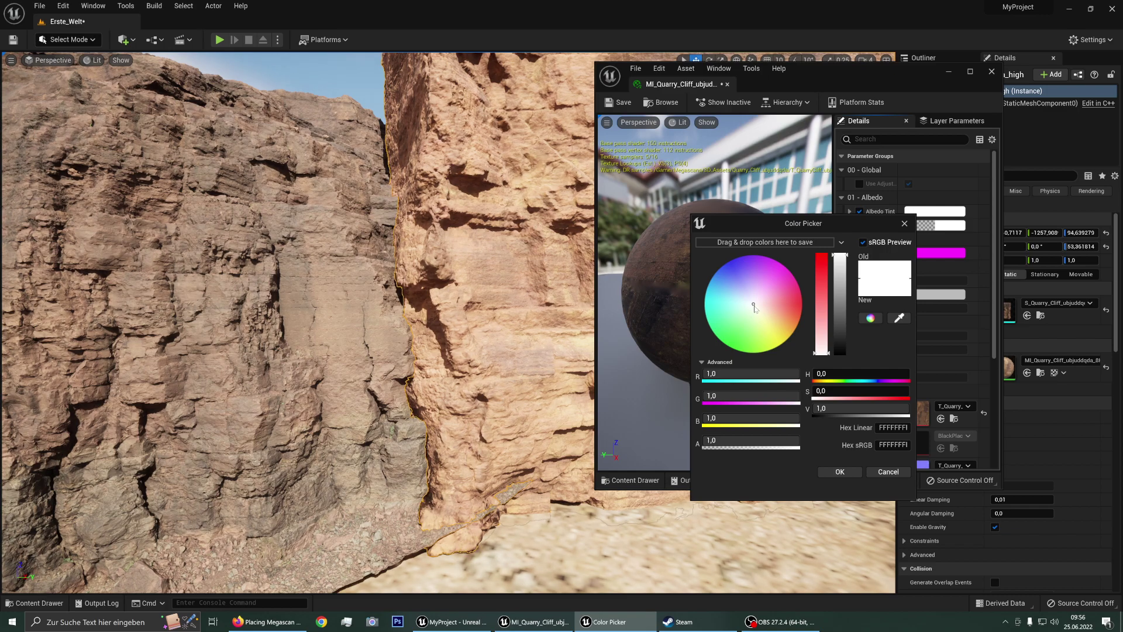
{"action": "left_click_drag", "start_coordinate": [749, 315], "coordinate": [756, 324]}
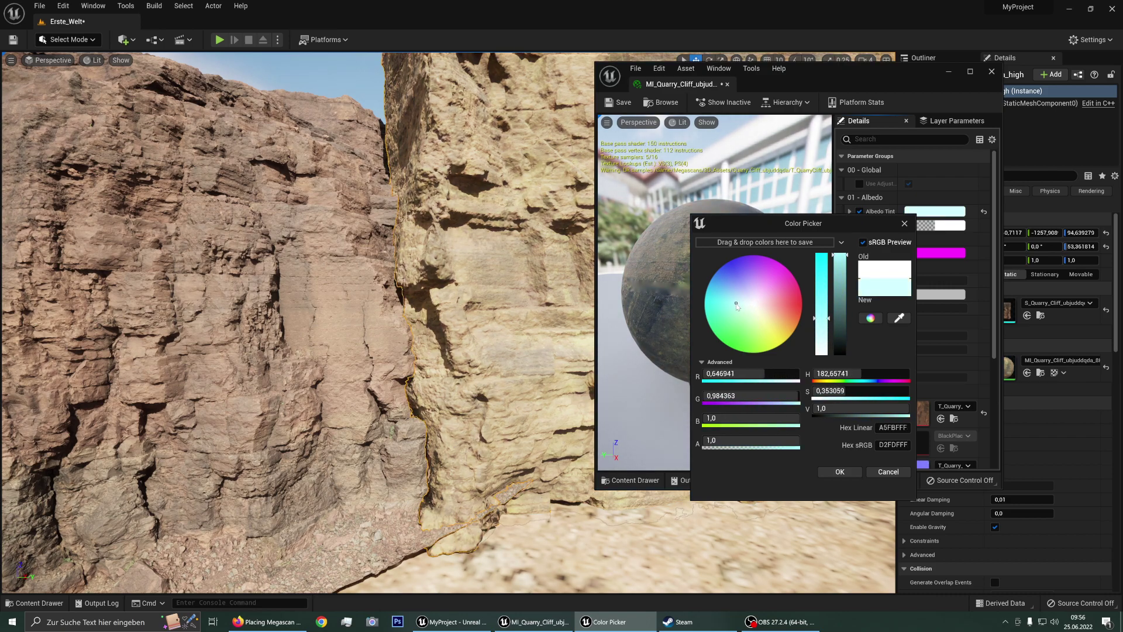
{"action": "left_click_drag", "start_coordinate": [737, 306], "coordinate": [743, 293]}
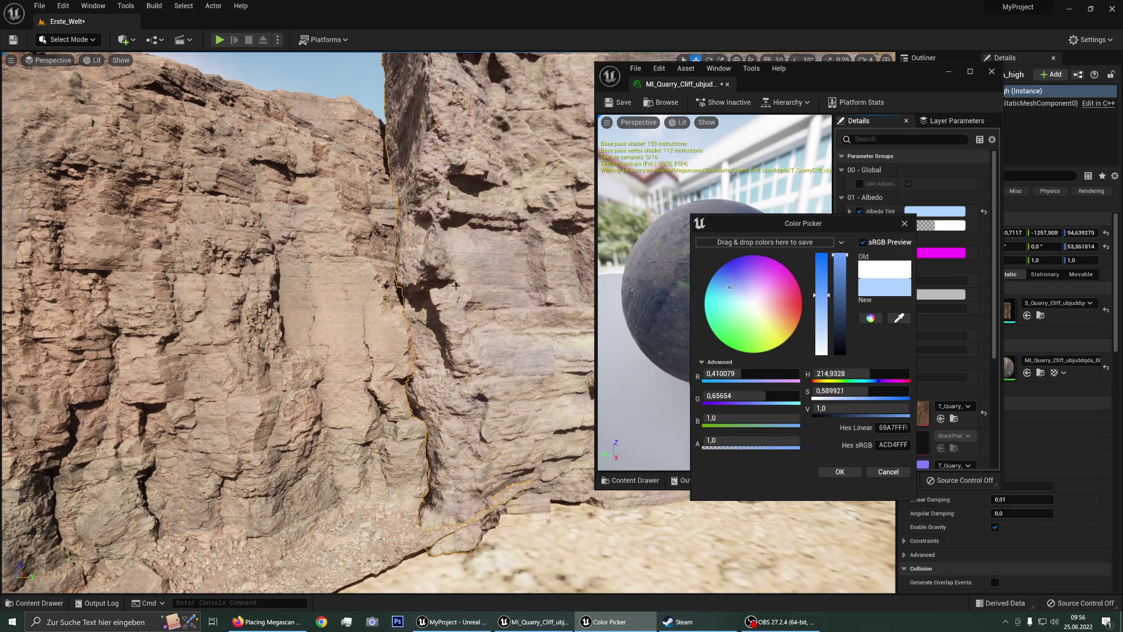
{"action": "right_click_drag", "start_coordinate": [455, 285], "coordinate": [459, 286]}
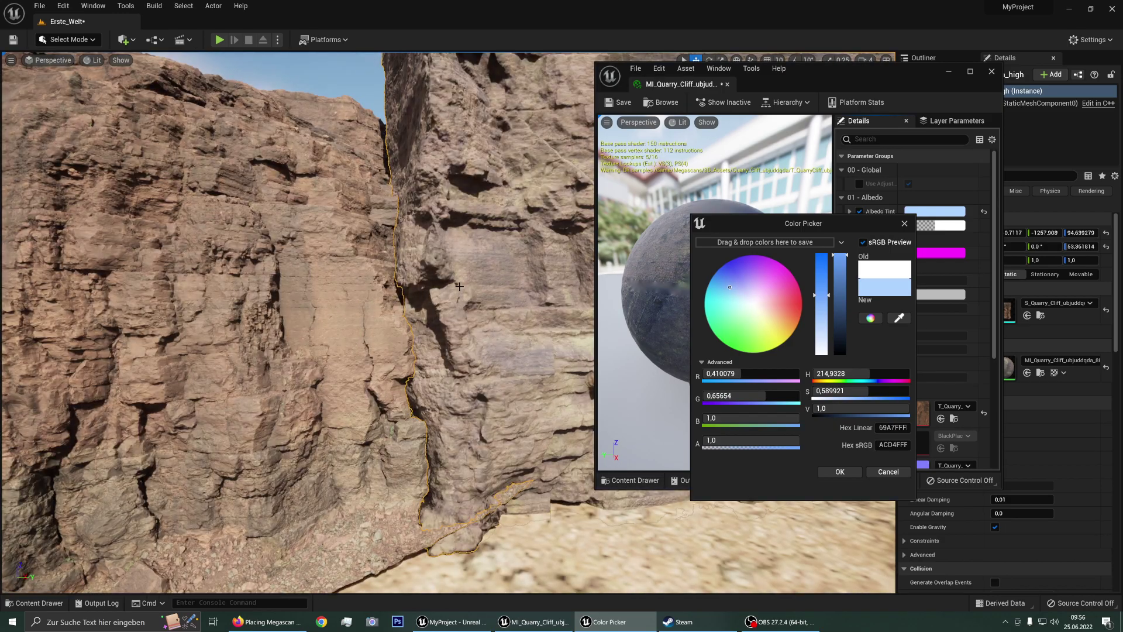
{"action": "left_click", "coordinate": [837, 474]}
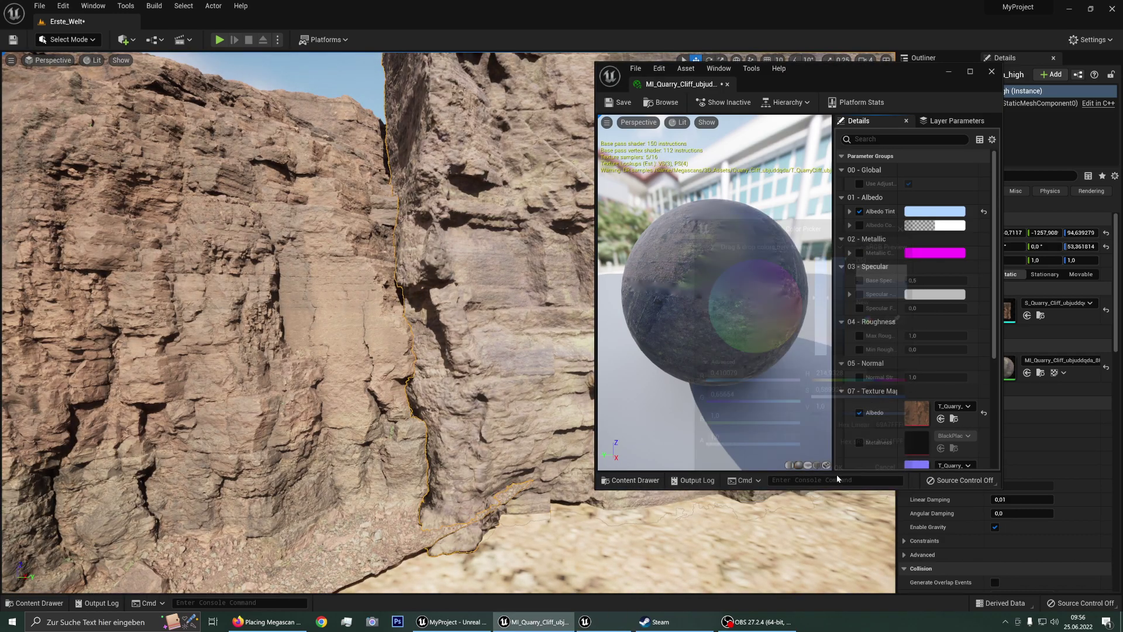
{"action": "left_click", "coordinate": [616, 104]}
{"action": "left_click", "coordinate": [990, 72]}
{"action": "right_click_drag", "start_coordinate": [445, 304], "coordinate": [444, 304]}
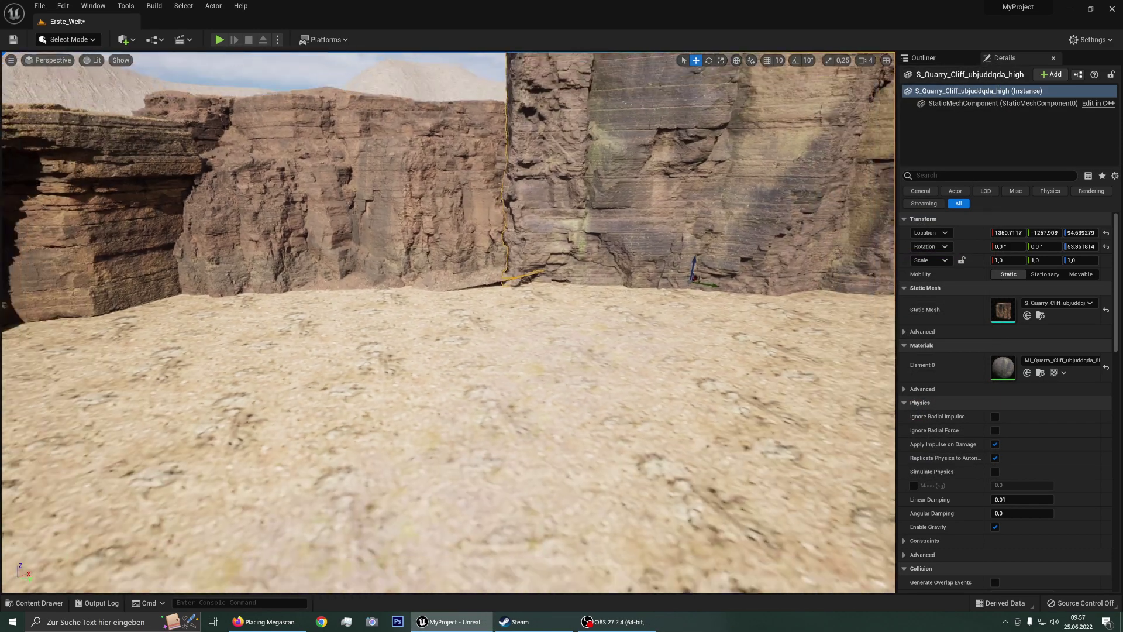
{"action": "right_click_drag", "start_coordinate": [485, 207], "coordinate": [484, 208]}
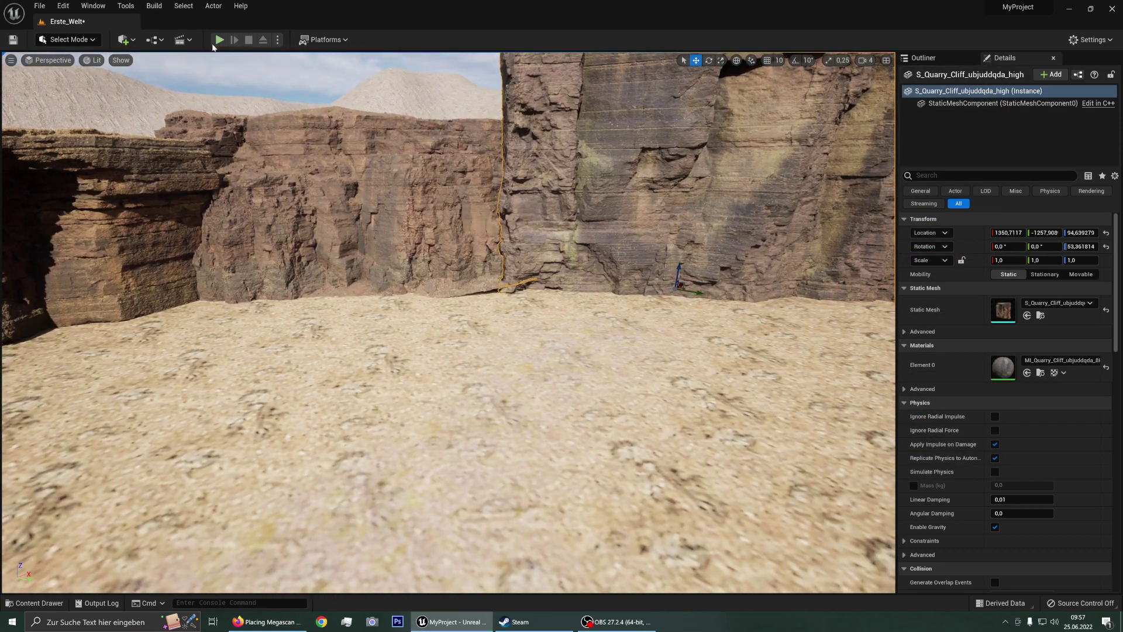
{"action": "left_click", "coordinate": [220, 39]}
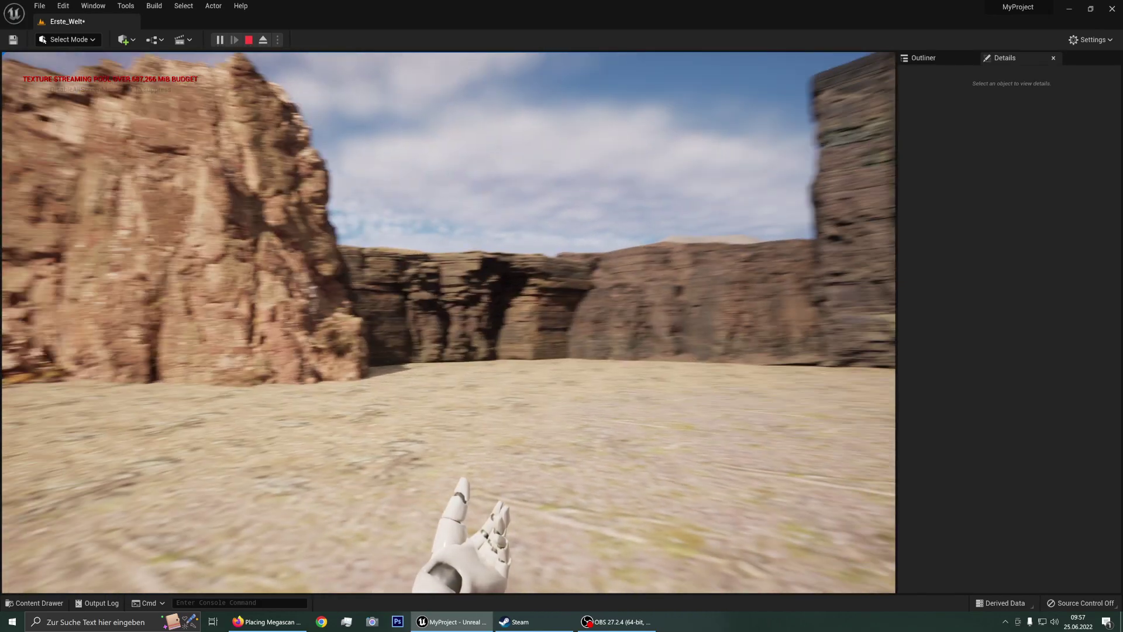
{"action": "key", "text": "Escape"}
{"action": "right_click_drag", "start_coordinate": [636, 145], "coordinate": [636, 234]}
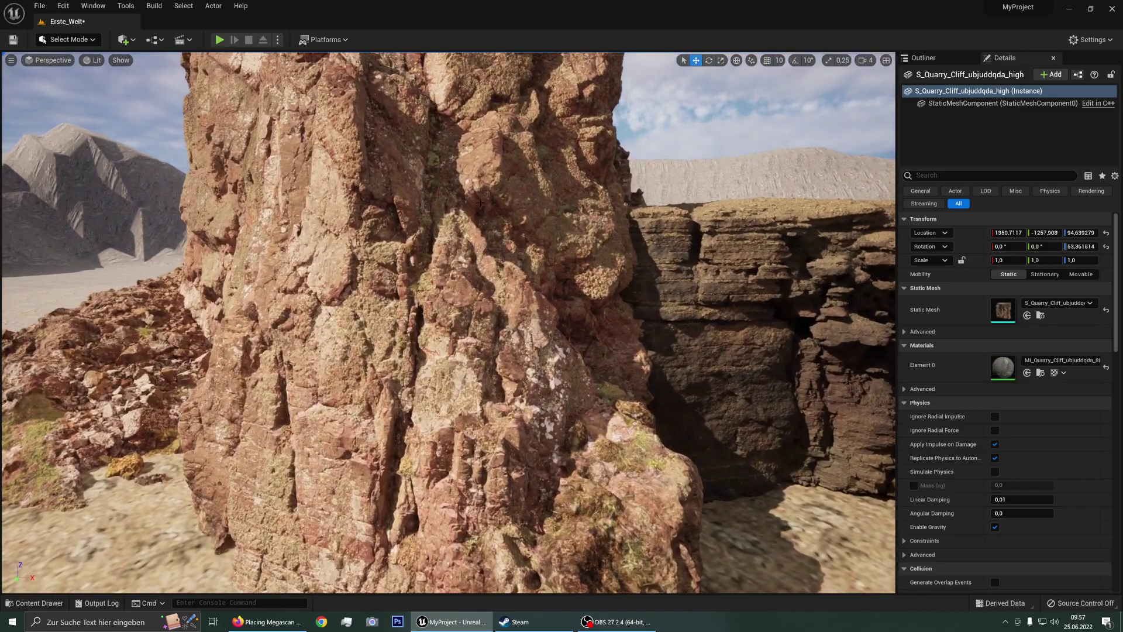
Open the Nordic coastal cliff's material instance in a floating, enlarged editor
{"action": "left_click", "coordinate": [478, 222]}
{"action": "left_click", "coordinate": [520, 244]}
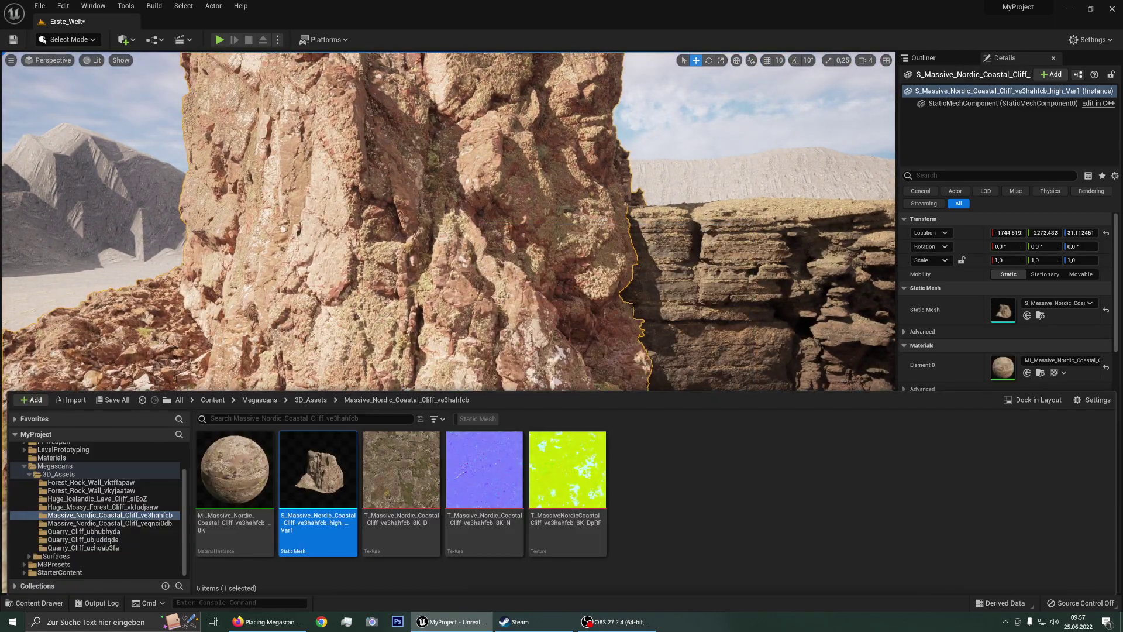
{"action": "double_click", "coordinate": [255, 475]}
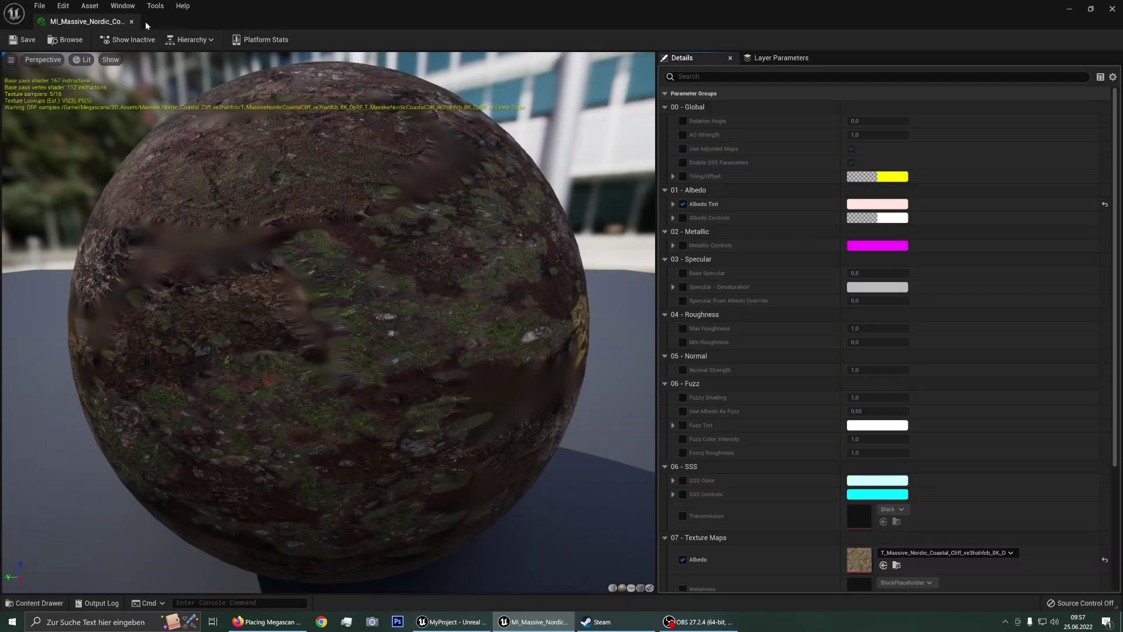
{"action": "double_click", "coordinate": [100, 23]}
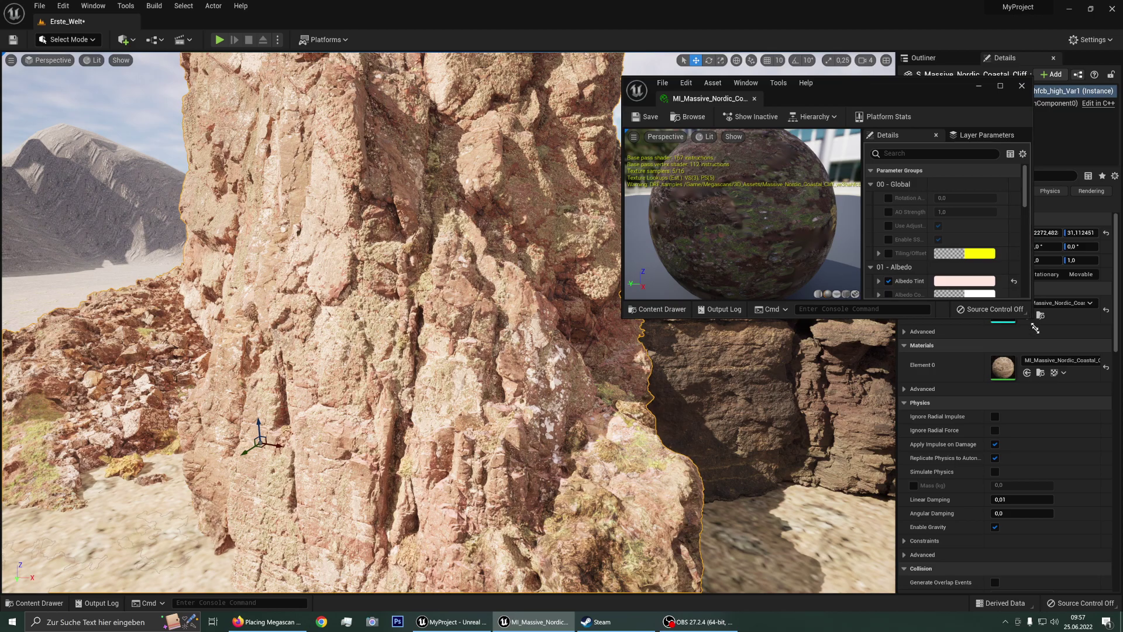
{"action": "left_click_drag", "start_coordinate": [1035, 328], "coordinate": [1076, 534]}
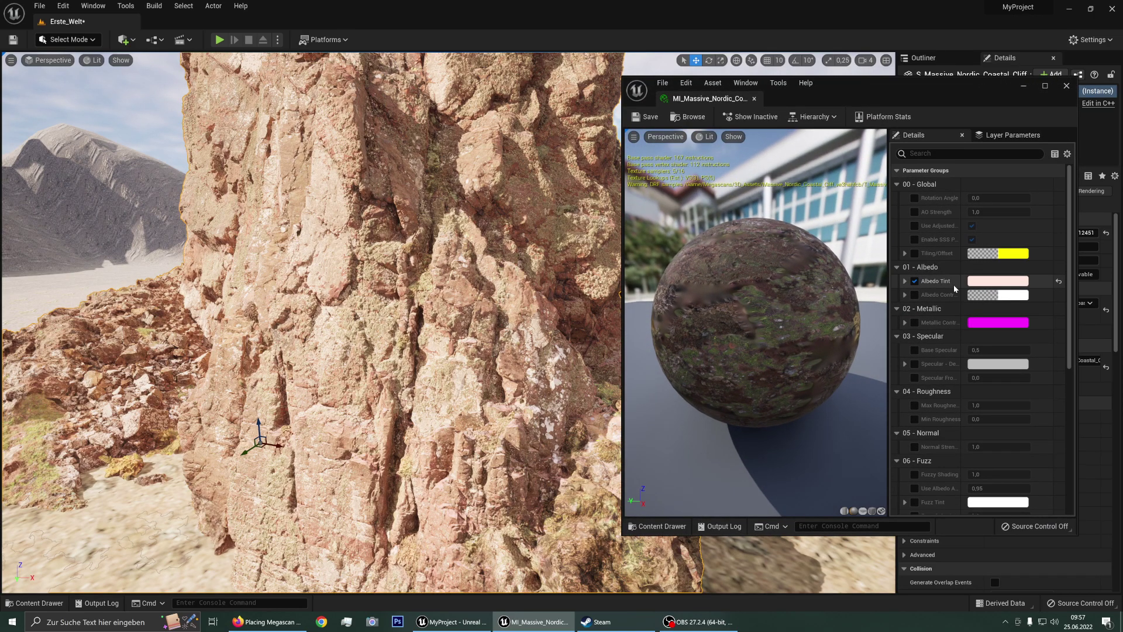
Darken and desaturate the Albedo Tint to grey A9A6AF and confirm it
{"action": "left_click", "coordinate": [984, 281]}
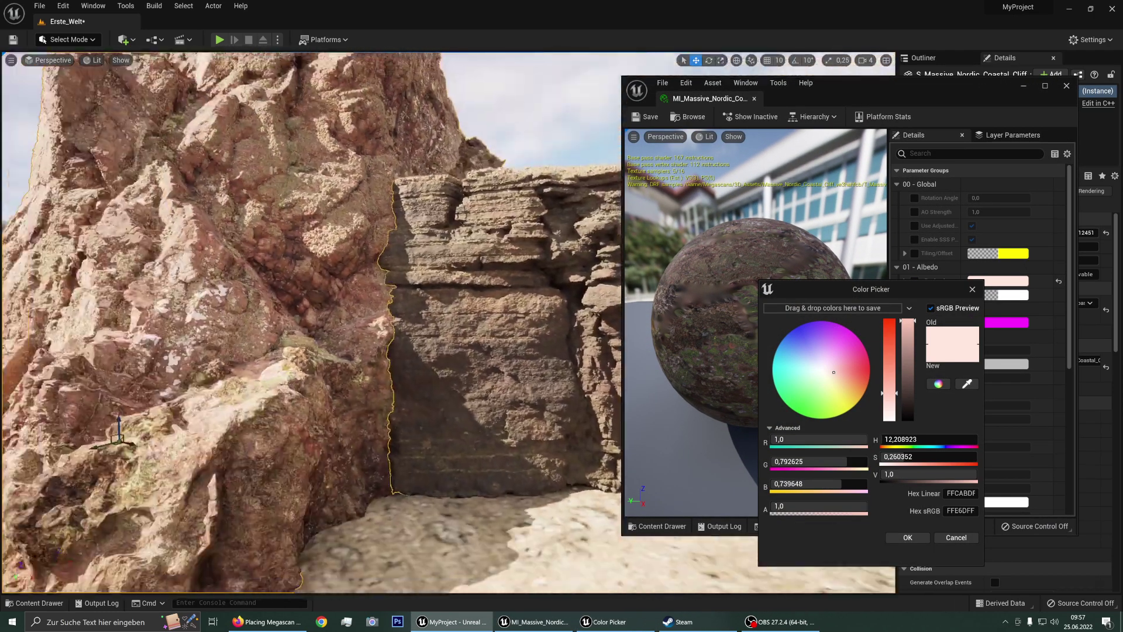
{"action": "right_click_drag", "start_coordinate": [465, 291], "coordinate": [466, 291]}
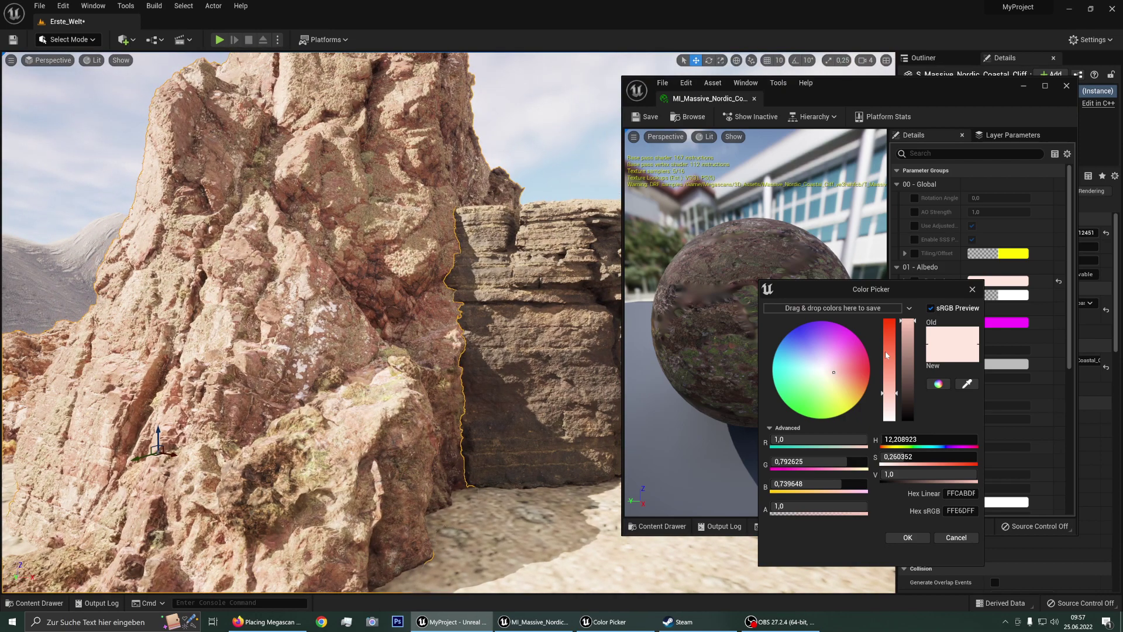
{"action": "left_click_drag", "start_coordinate": [901, 321], "coordinate": [902, 375]}
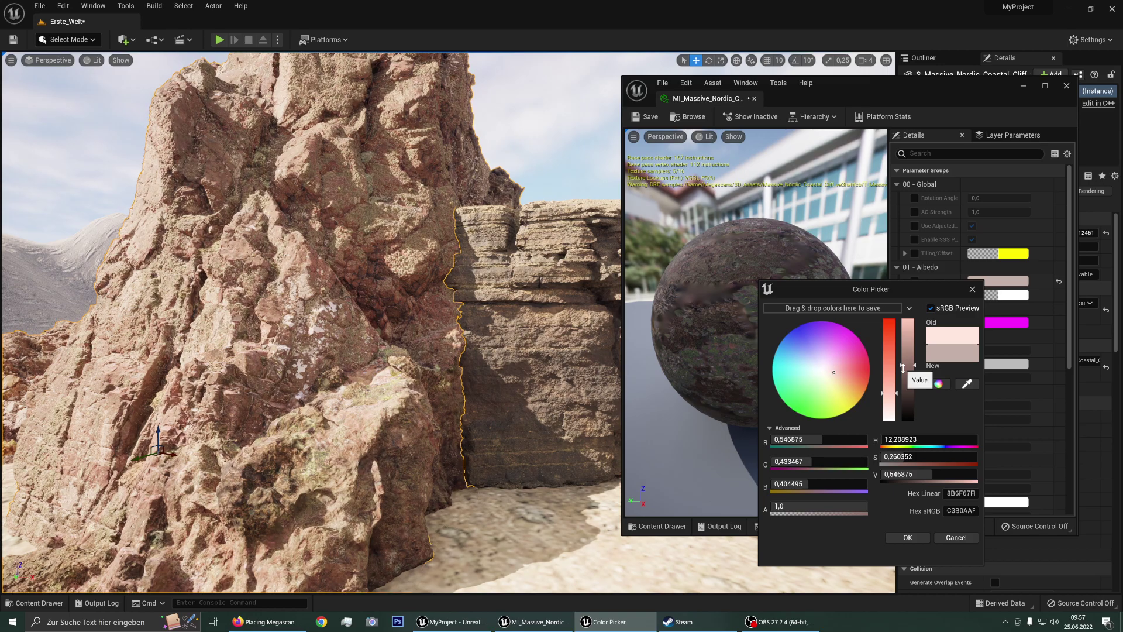
{"action": "right_click_drag", "start_coordinate": [310, 321], "coordinate": [353, 346]}
{"action": "scroll", "coordinate": [477, 349], "scroll_direction": "up", "scroll_amount": 3}
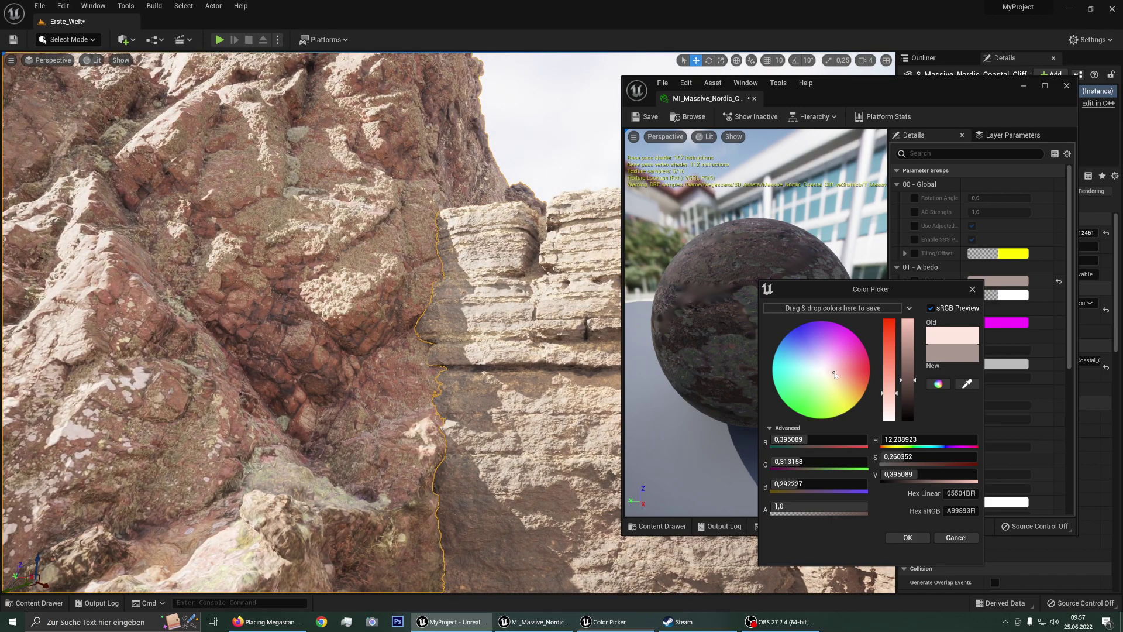
{"action": "left_click_drag", "start_coordinate": [835, 375], "coordinate": [830, 374]}
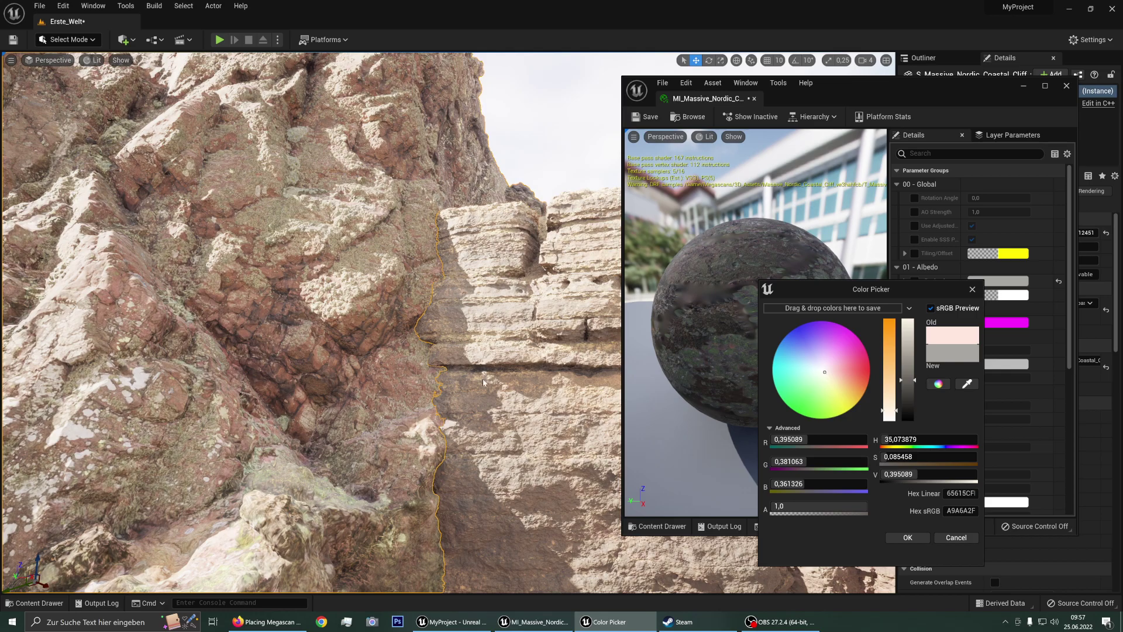
{"action": "right_click_drag", "start_coordinate": [483, 382], "coordinate": [483, 381]}
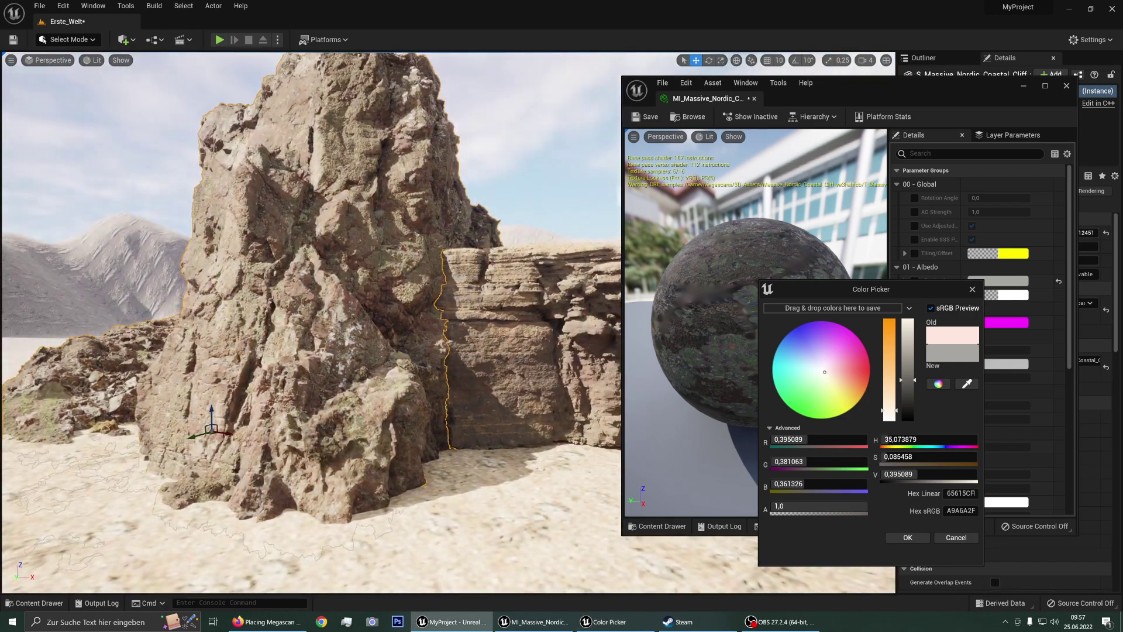
{"action": "left_click", "coordinate": [917, 539]}
{"action": "left_click", "coordinate": [1066, 85]}
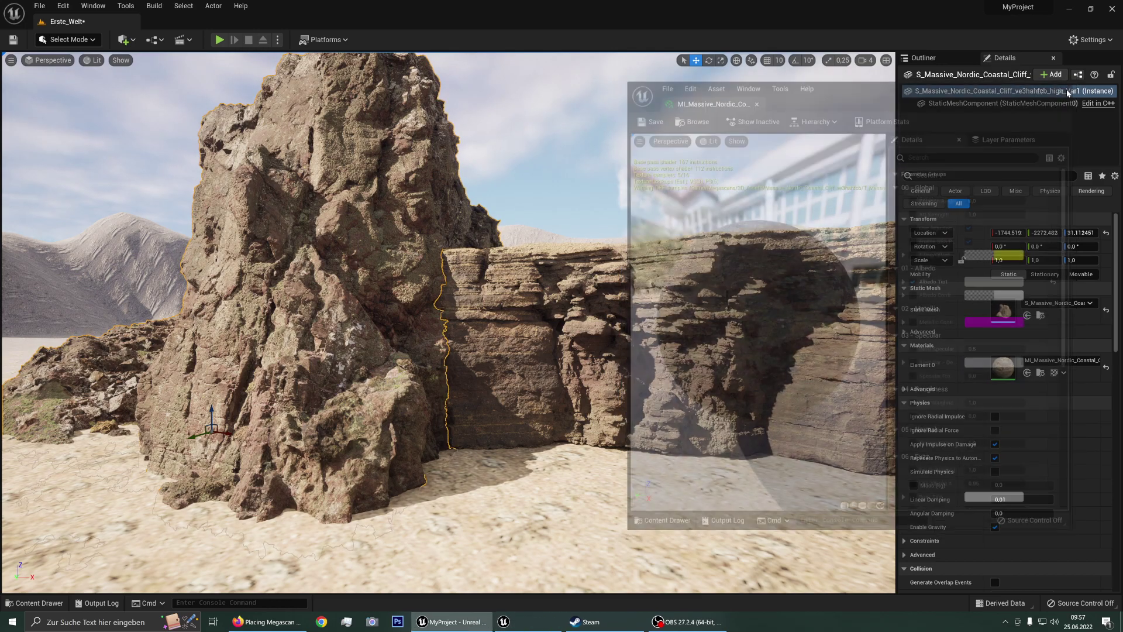
{"action": "right_click_drag", "start_coordinate": [483, 382], "coordinate": [483, 382]}
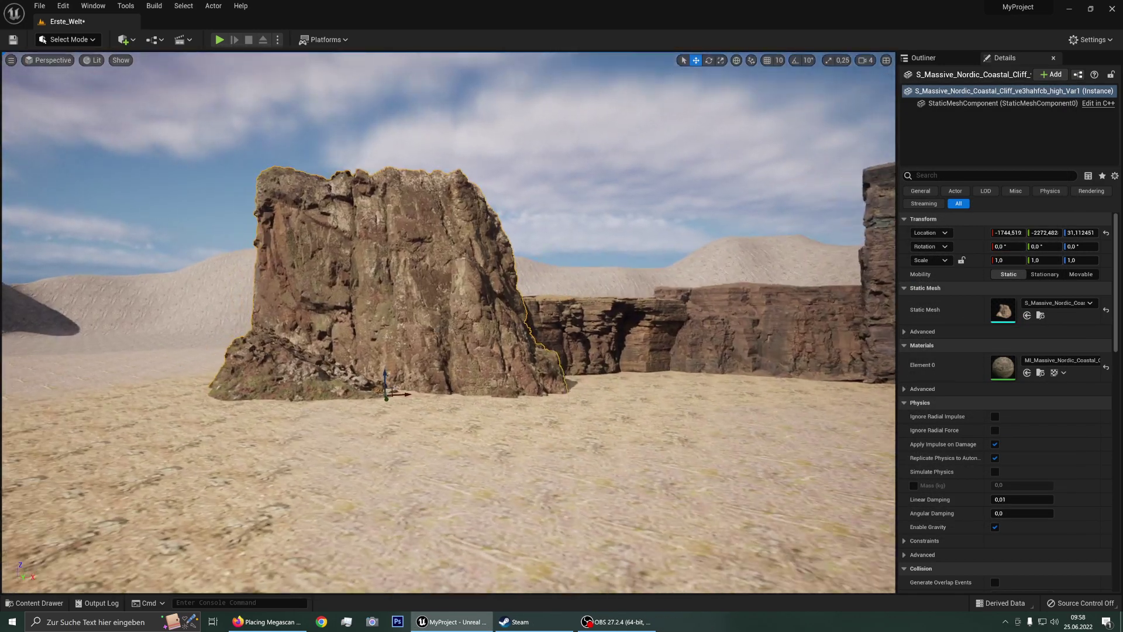
{"action": "right_click_drag", "start_coordinate": [520, 332], "coordinate": [520, 332]}
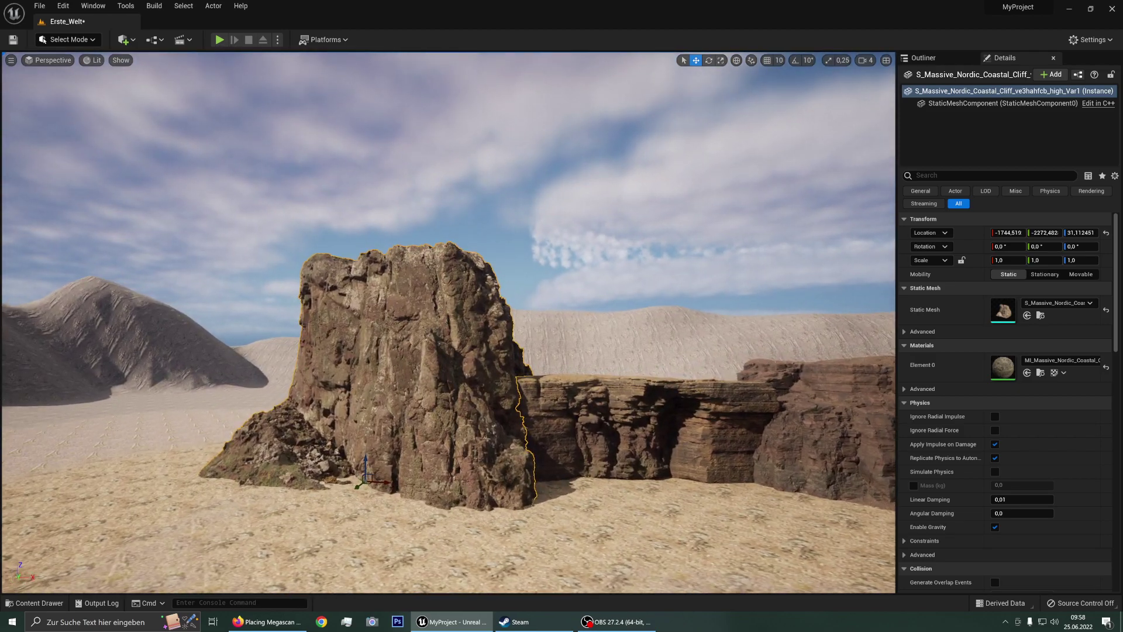
{"action": "right_click_drag", "start_coordinate": [598, 343], "coordinate": [574, 327]}
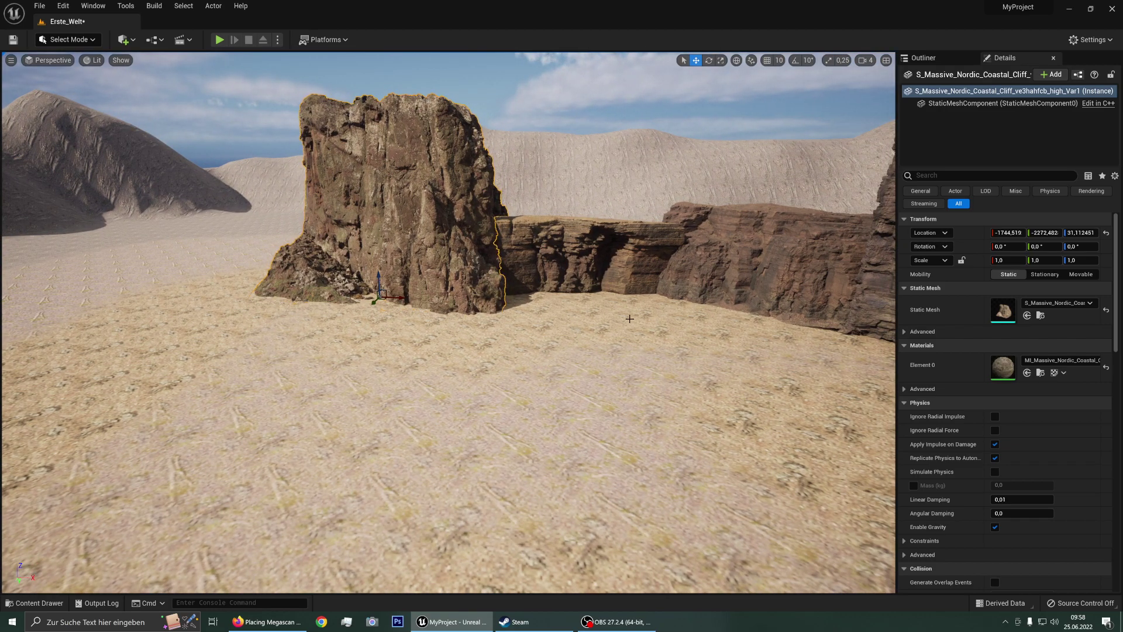
{"action": "right_click_drag", "start_coordinate": [628, 314], "coordinate": [628, 314]}
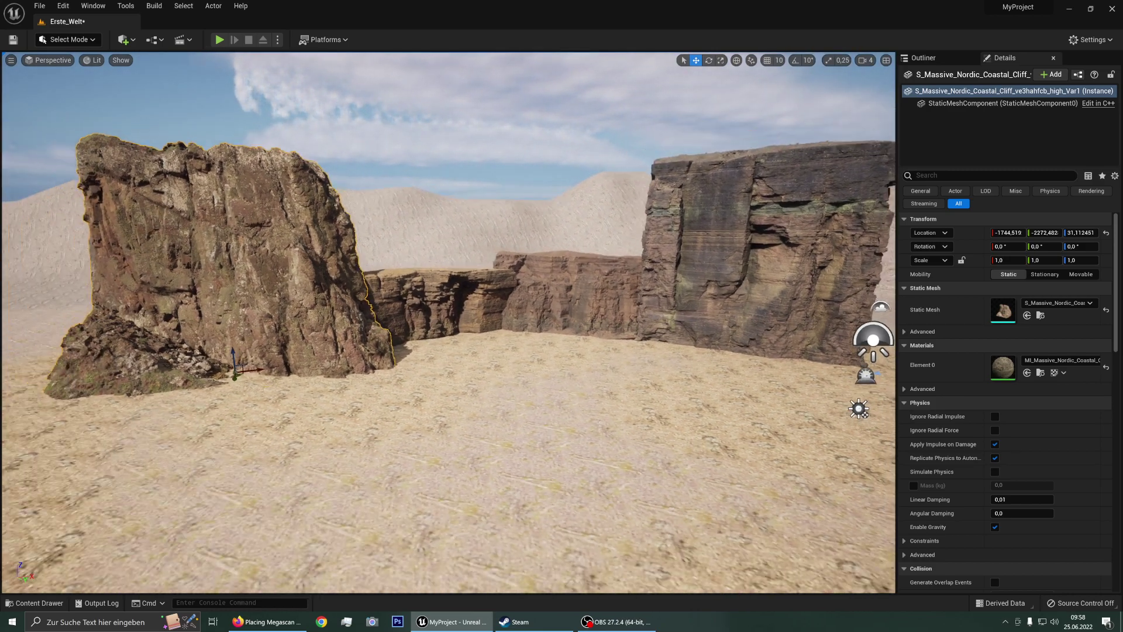